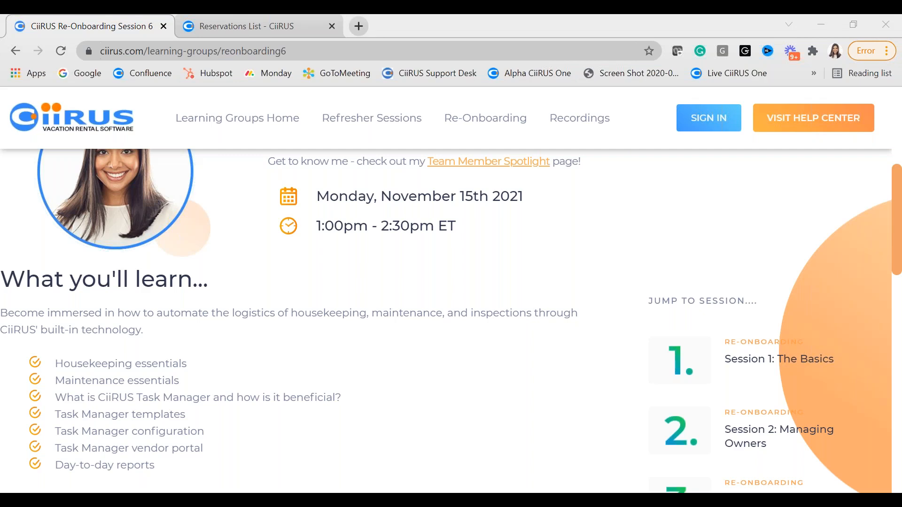
{"action": "scroll", "coordinate": [359, 365], "scroll_direction": "up", "scroll_amount": 2}
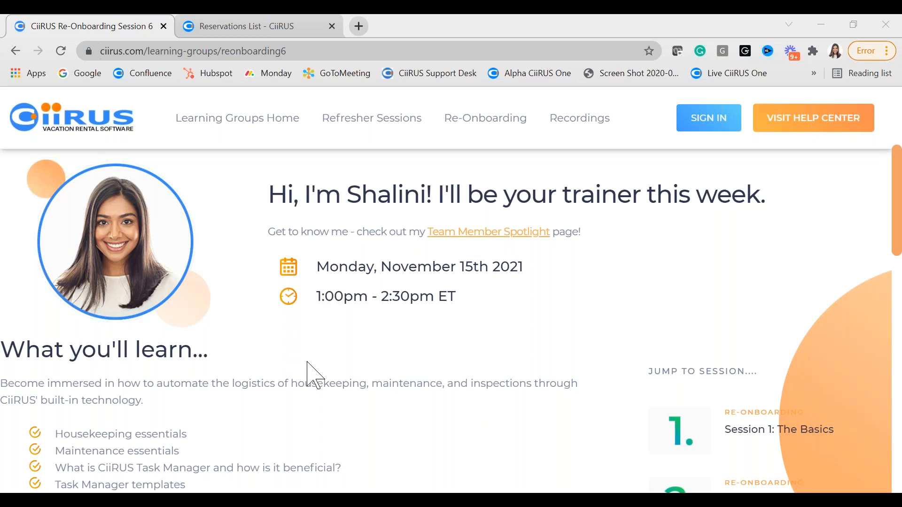
{"action": "scroll", "coordinate": [302, 359], "scroll_direction": "down", "scroll_amount": 3}
{"action": "scroll", "coordinate": [302, 358], "scroll_direction": "up", "scroll_amount": 5}
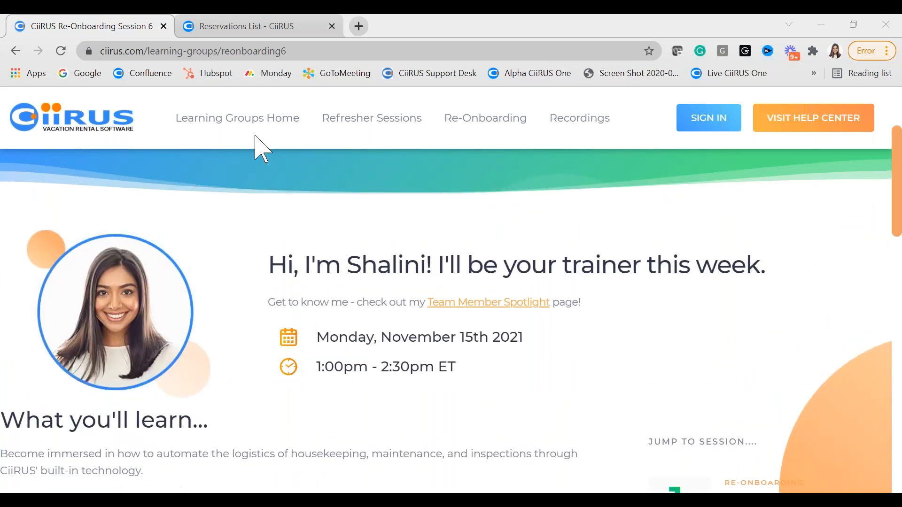
{"action": "double_click", "coordinate": [150, 49]}
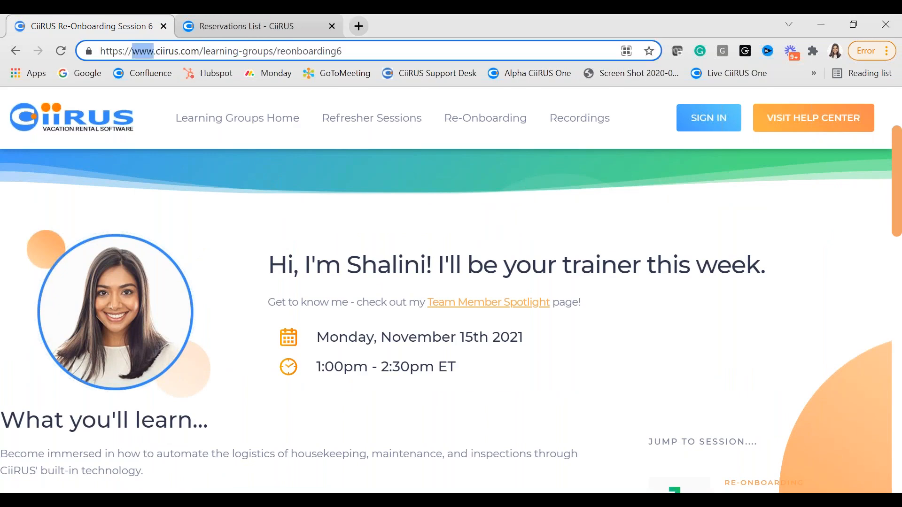
{"action": "triple_click", "coordinate": [151, 49]}
{"action": "type", "text": "www"}
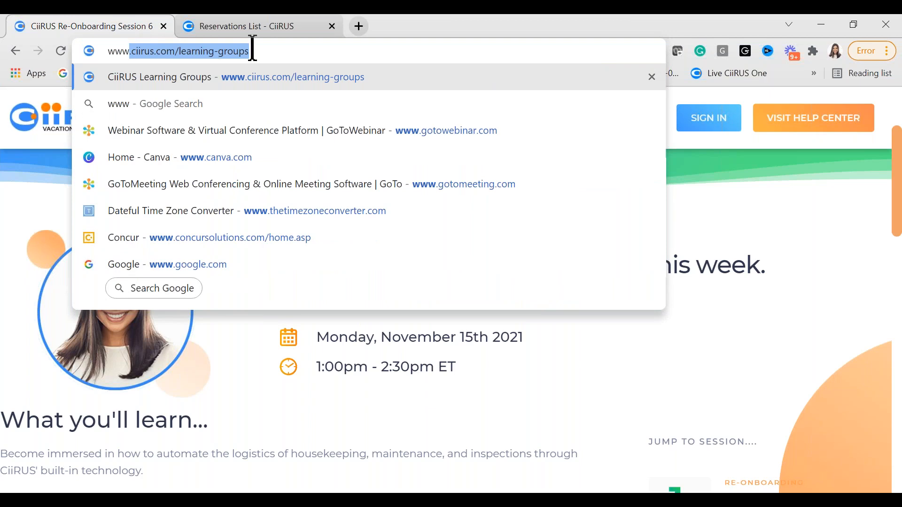
{"action": "key", "text": "Return"}
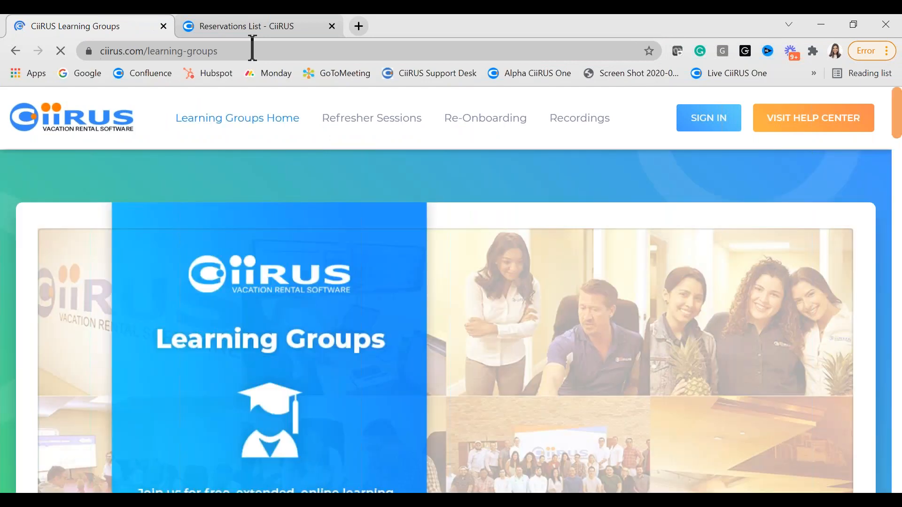
Open the session recordings page from Learning Groups and look through the Webinar Archives, dismissing the chat greeting.
{"action": "scroll", "coordinate": [312, 352], "scroll_direction": "down", "scroll_amount": 10}
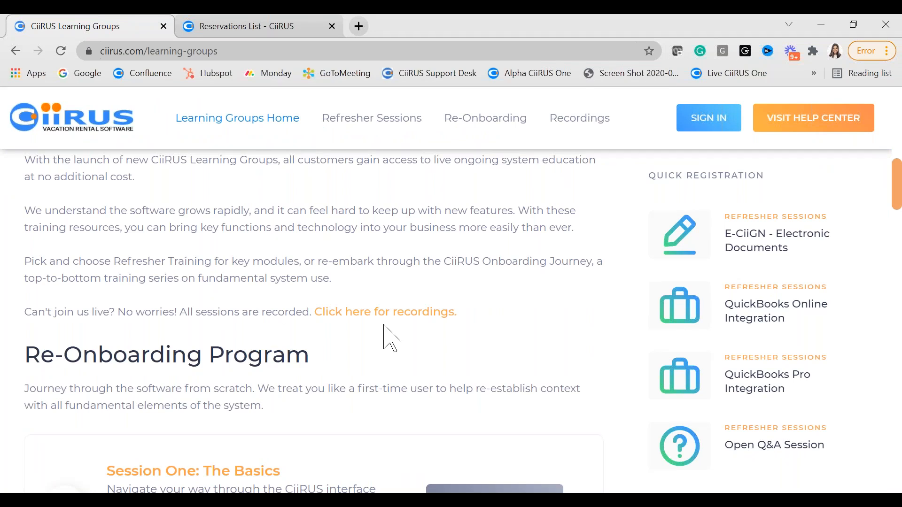
{"action": "left_click", "coordinate": [385, 312]}
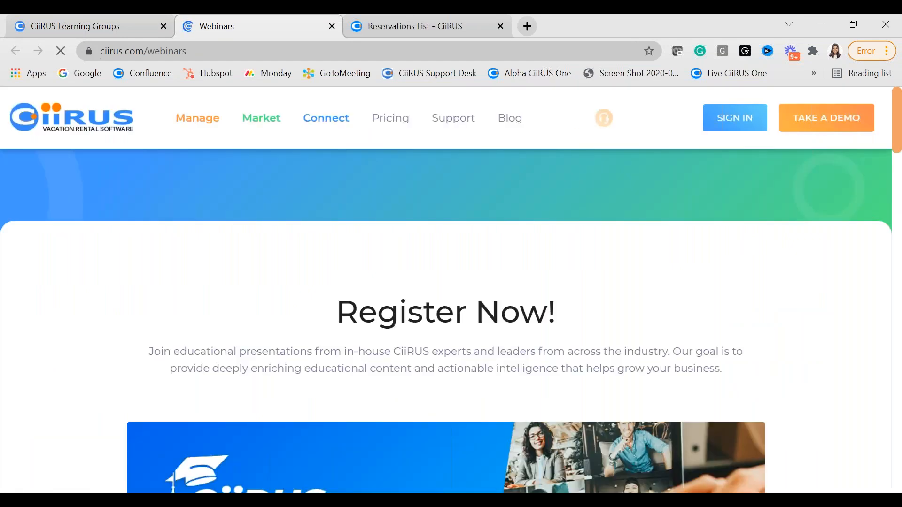
{"action": "scroll", "coordinate": [243, 258], "scroll_direction": "down", "scroll_amount": 3}
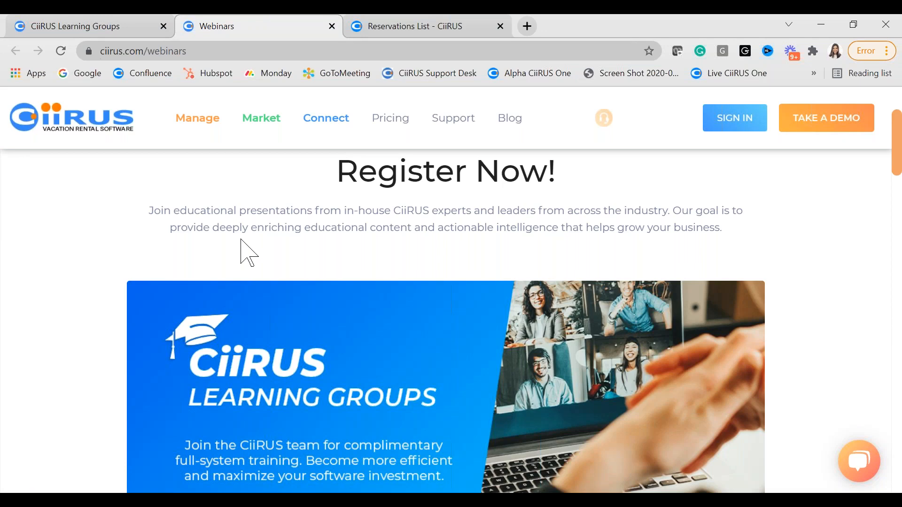
{"action": "scroll", "coordinate": [208, 252], "scroll_direction": "down", "scroll_amount": 3}
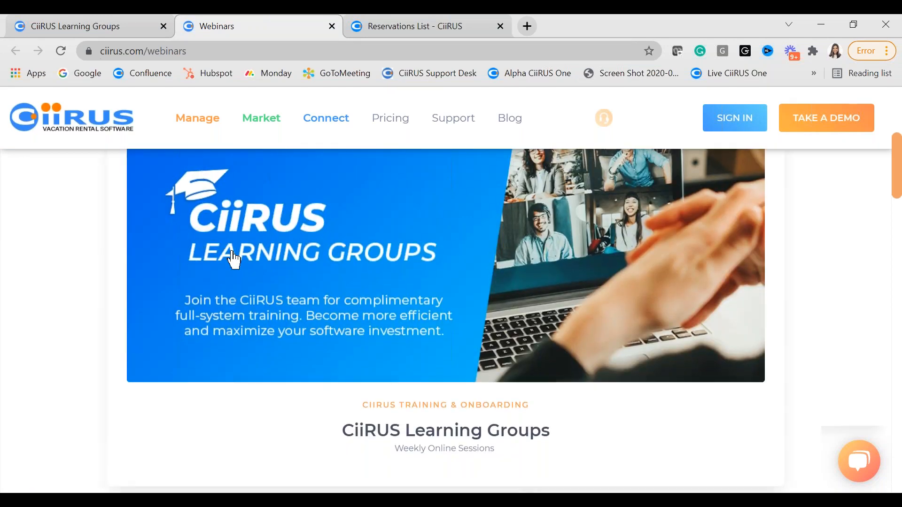
{"action": "scroll", "coordinate": [364, 397], "scroll_direction": "down", "scroll_amount": 7}
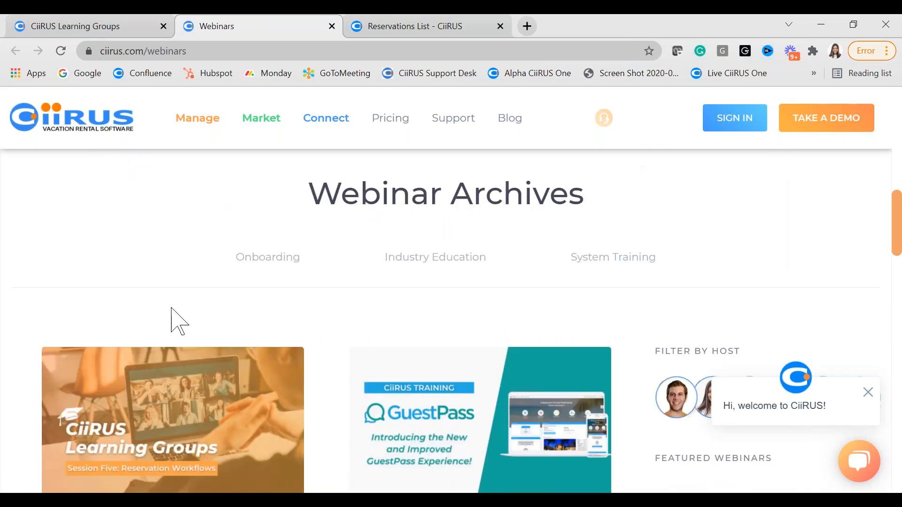
{"action": "scroll", "coordinate": [177, 306], "scroll_direction": "down", "scroll_amount": 2}
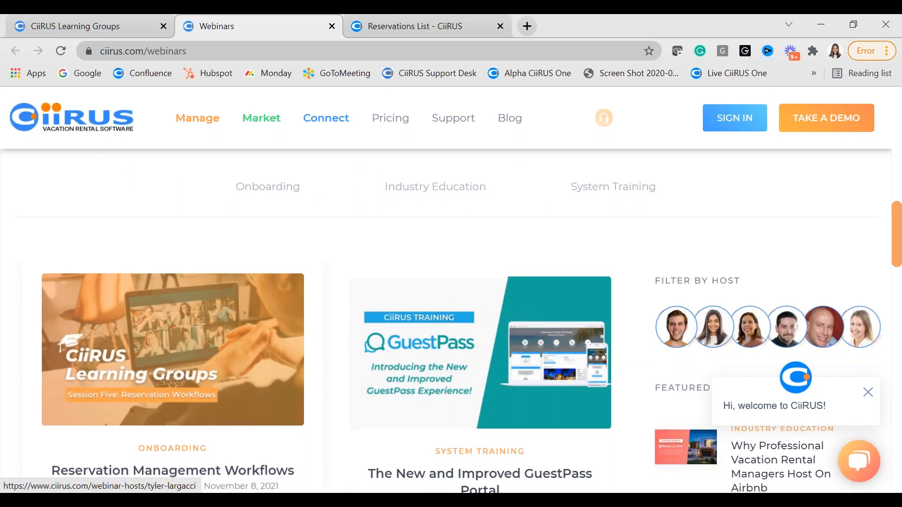
{"action": "left_click", "coordinate": [868, 394]}
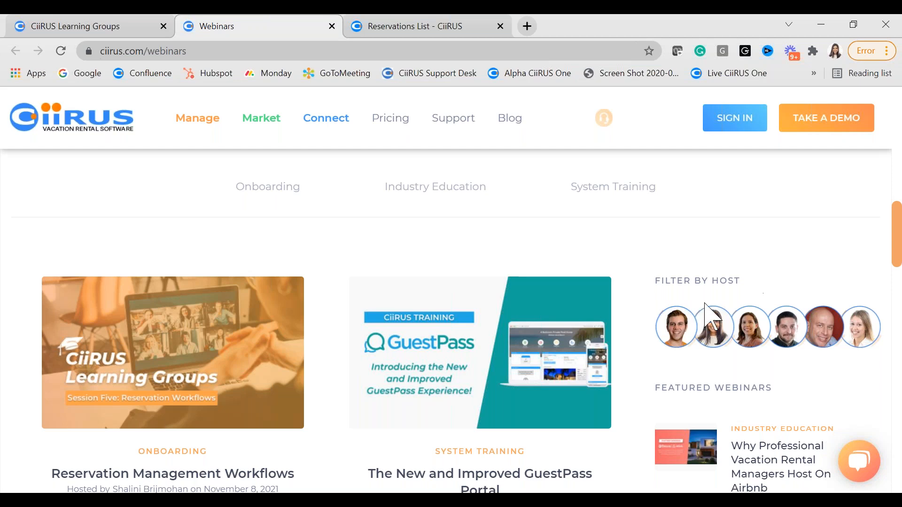
{"action": "scroll", "coordinate": [182, 306], "scroll_direction": "down", "scroll_amount": 13}
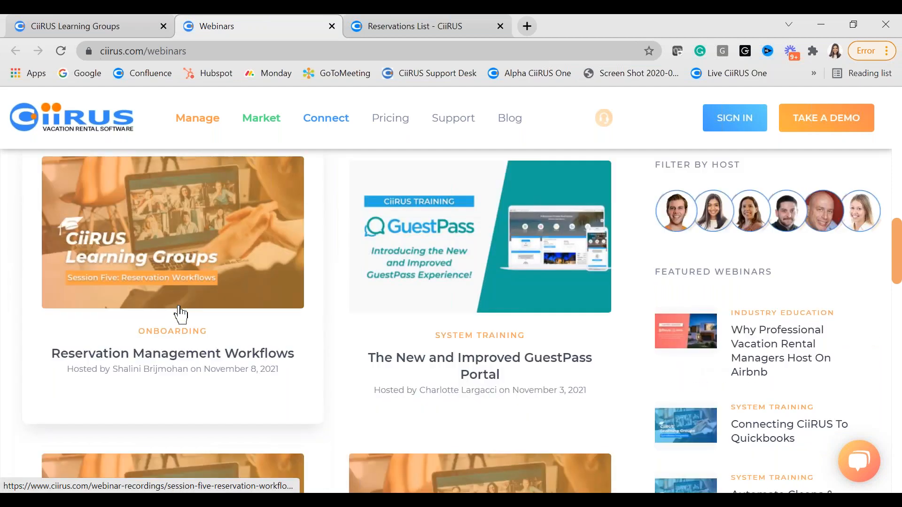
{"action": "scroll", "coordinate": [216, 432], "scroll_direction": "up", "scroll_amount": 20}
{"action": "scroll", "coordinate": [216, 432], "scroll_direction": "up", "scroll_amount": 2}
{"action": "scroll", "coordinate": [216, 432], "scroll_direction": "down", "scroll_amount": 2}
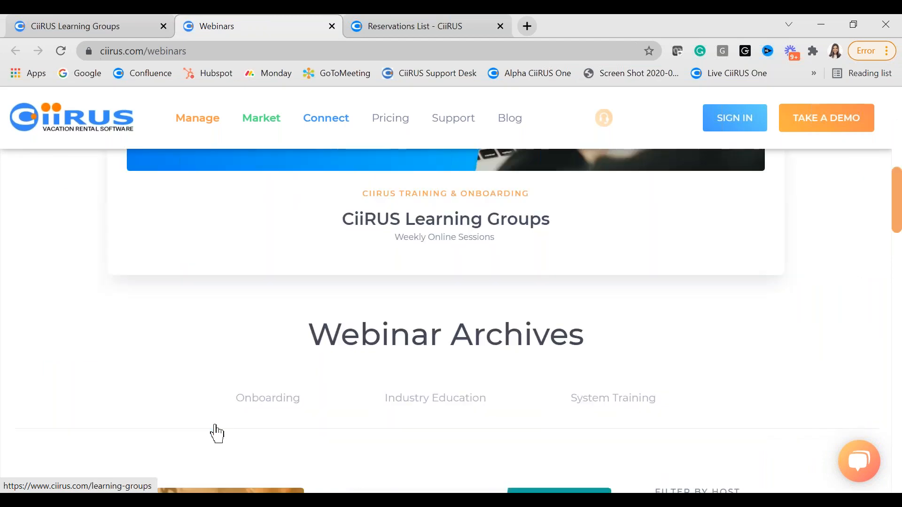
Close the Webinars page and switch to the CiiRUS portal's reservations calendar.
{"action": "left_click", "coordinate": [332, 26]}
{"action": "left_click", "coordinate": [281, 26]}
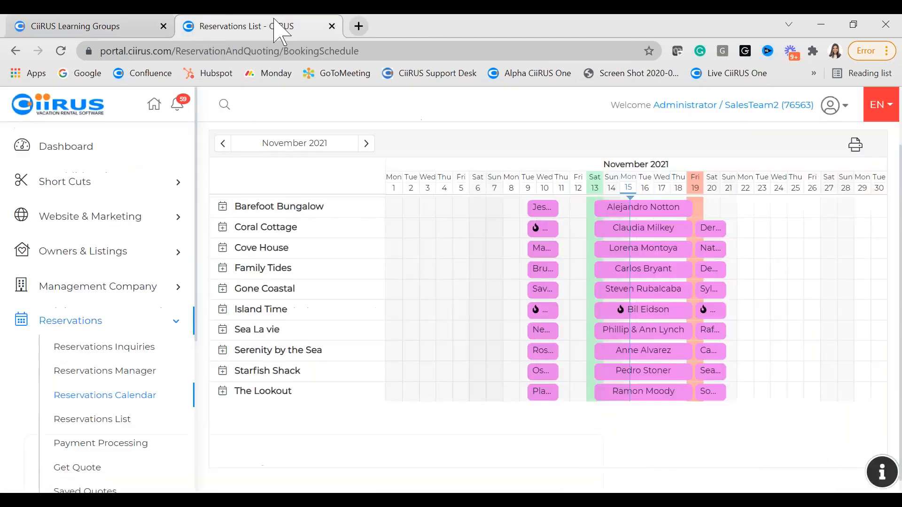
{"action": "left_click", "coordinate": [117, 22]}
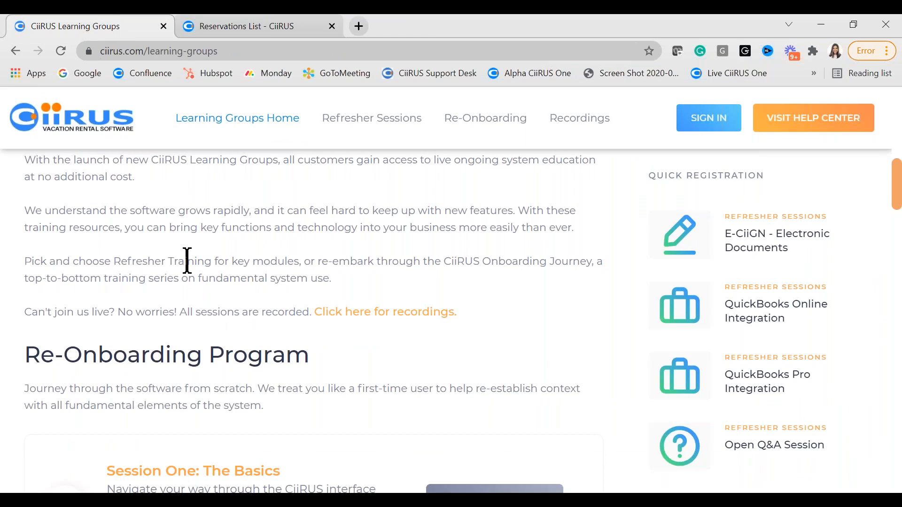
{"action": "left_click", "coordinate": [261, 34]}
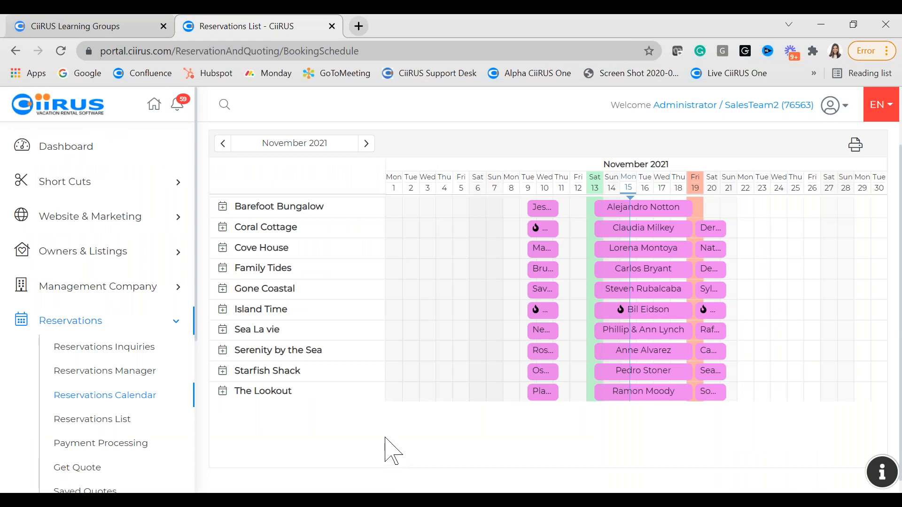
Open the Housekeeping page of the Management Company section.
{"action": "left_click", "coordinate": [74, 329]}
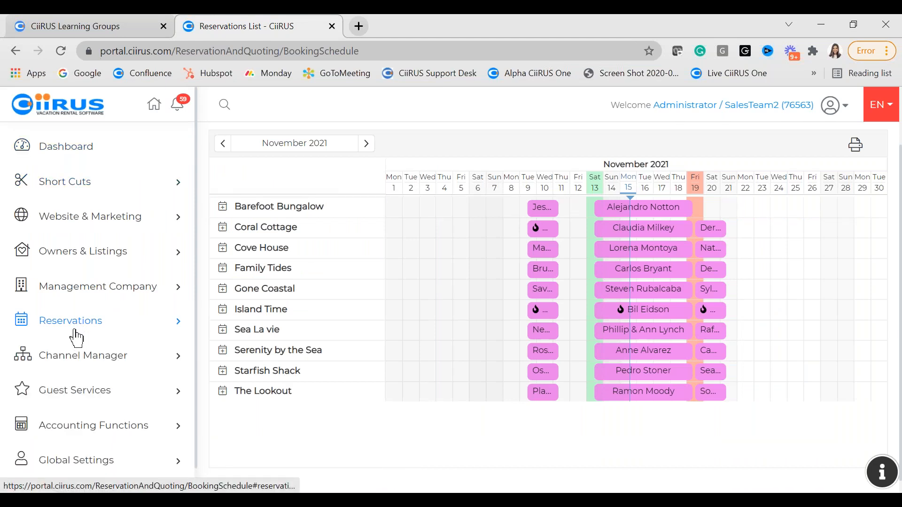
{"action": "scroll", "coordinate": [82, 357], "scroll_direction": "down", "scroll_amount": 1}
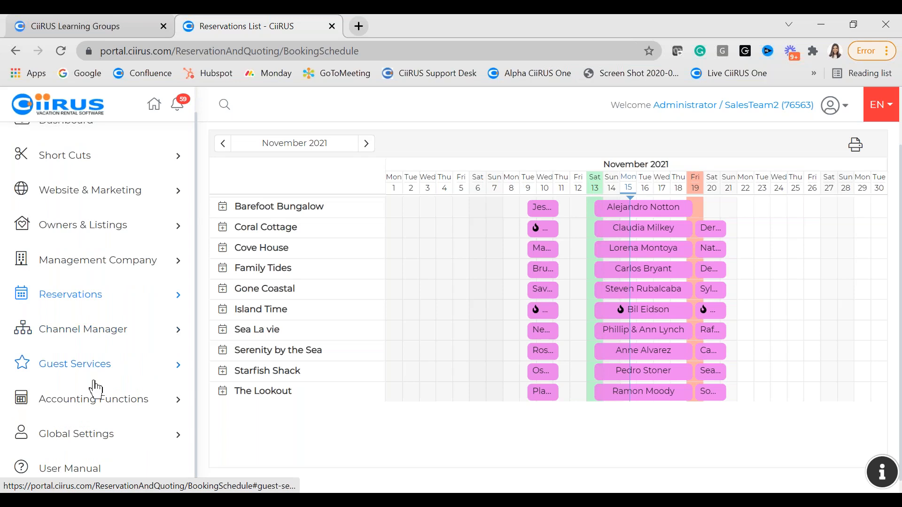
{"action": "left_click", "coordinate": [102, 267]}
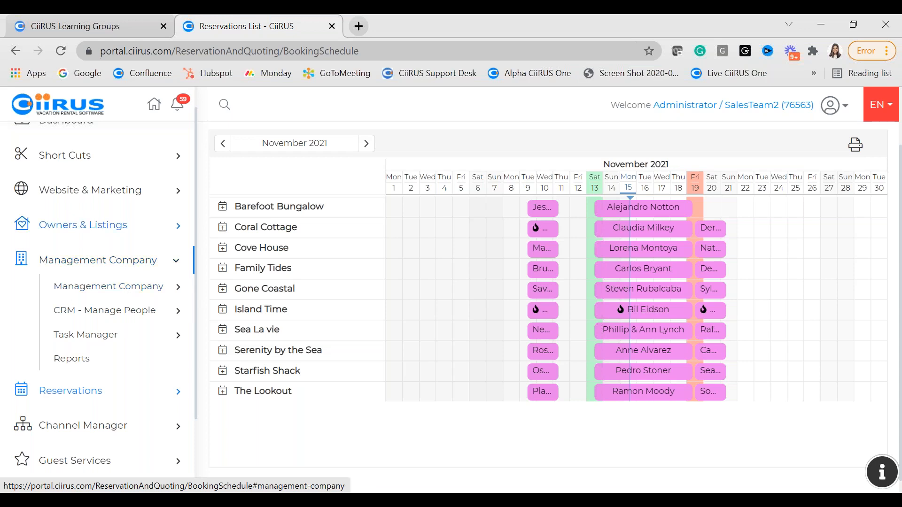
{"action": "left_click", "coordinate": [124, 292]}
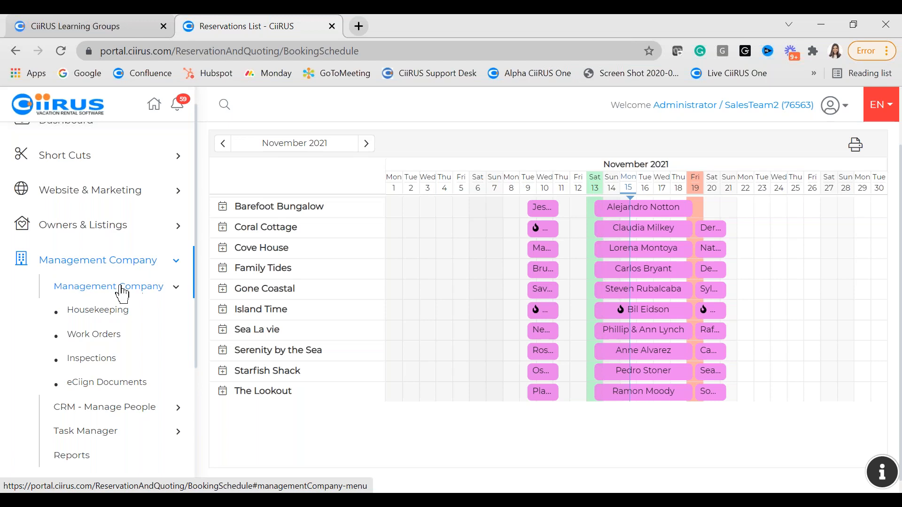
{"action": "left_click", "coordinate": [84, 312]}
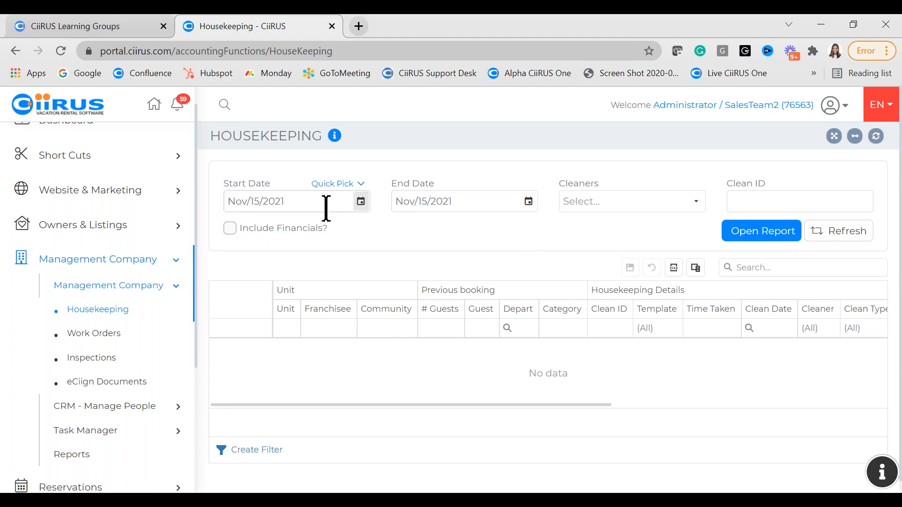
Set the housekeeping date range to Nov/01/2021 through Nov/30/2021 and load the cleans for that period.
{"action": "left_click", "coordinate": [355, 205]}
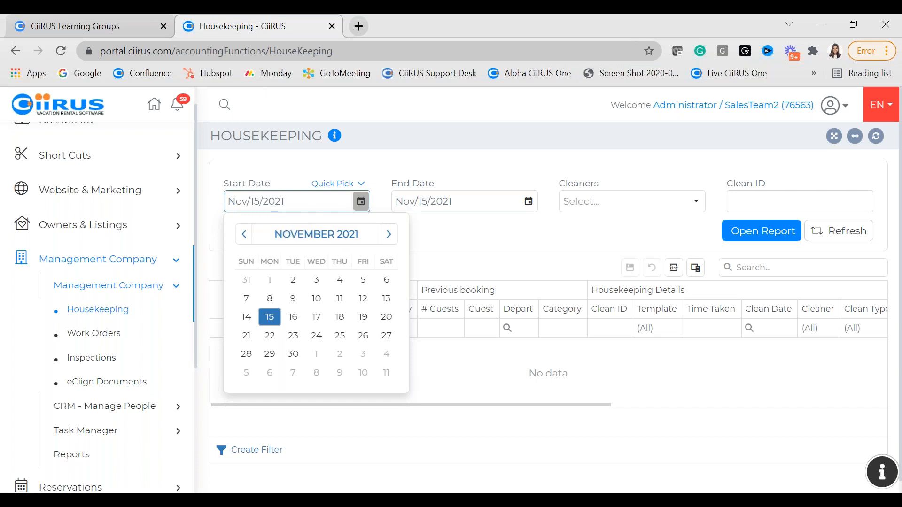
{"action": "left_click", "coordinate": [270, 280]}
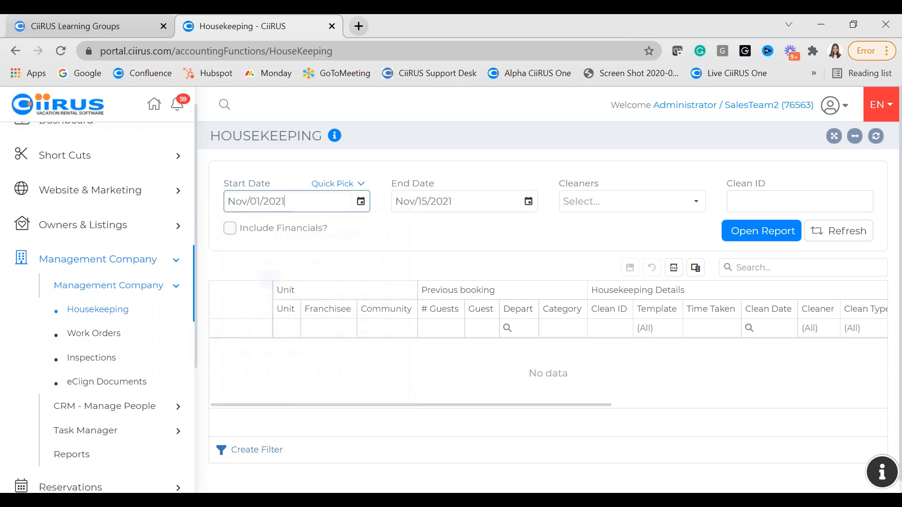
{"action": "left_click", "coordinate": [527, 203]}
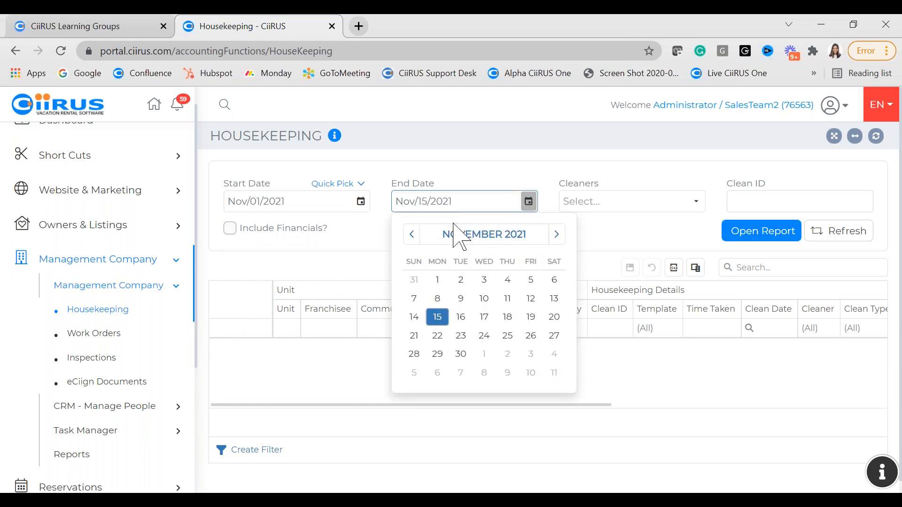
{"action": "left_click", "coordinate": [462, 357]}
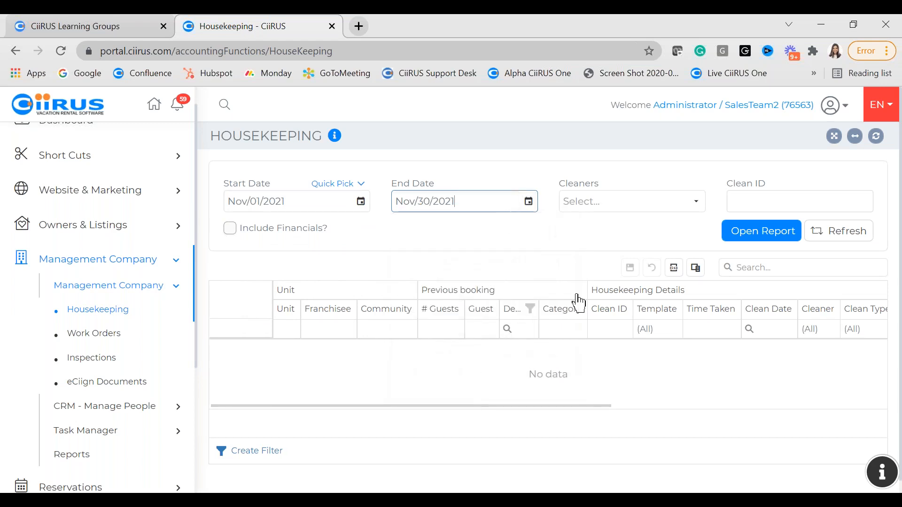
{"action": "left_click", "coordinate": [800, 234]}
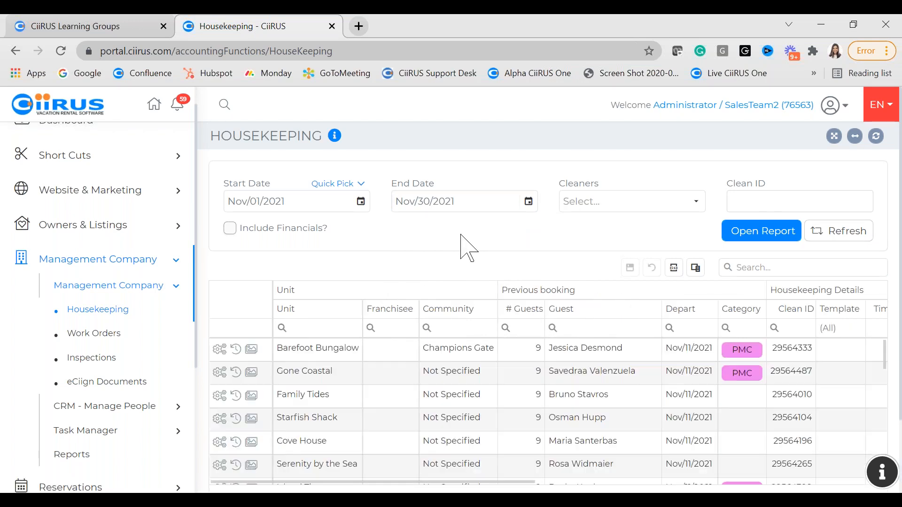
Assign a cleaner to the Barefoot Bungalow clean dated Nov/11/2021 and save the change.
{"action": "scroll", "coordinate": [382, 393], "scroll_direction": "down", "scroll_amount": 2}
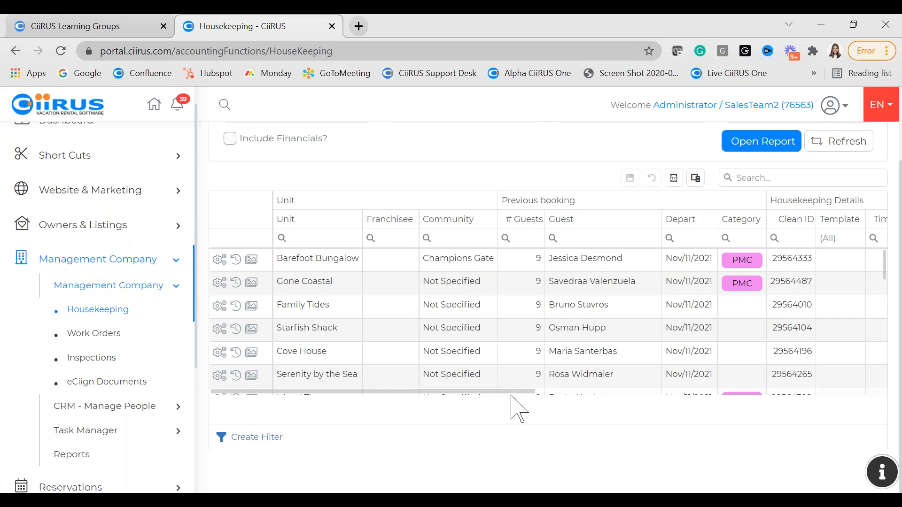
{"action": "left_click_drag", "start_coordinate": [522, 396], "coordinate": [654, 376]}
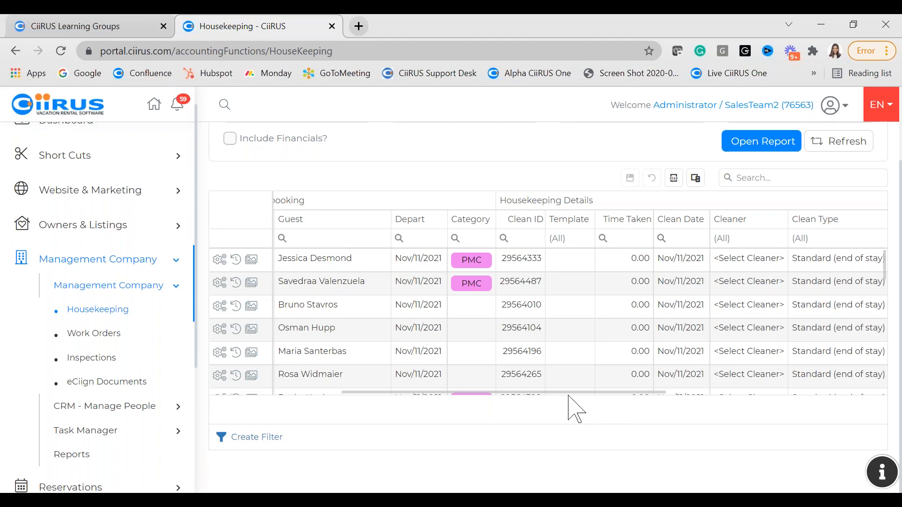
{"action": "left_click_drag", "start_coordinate": [569, 394], "coordinate": [620, 393]}
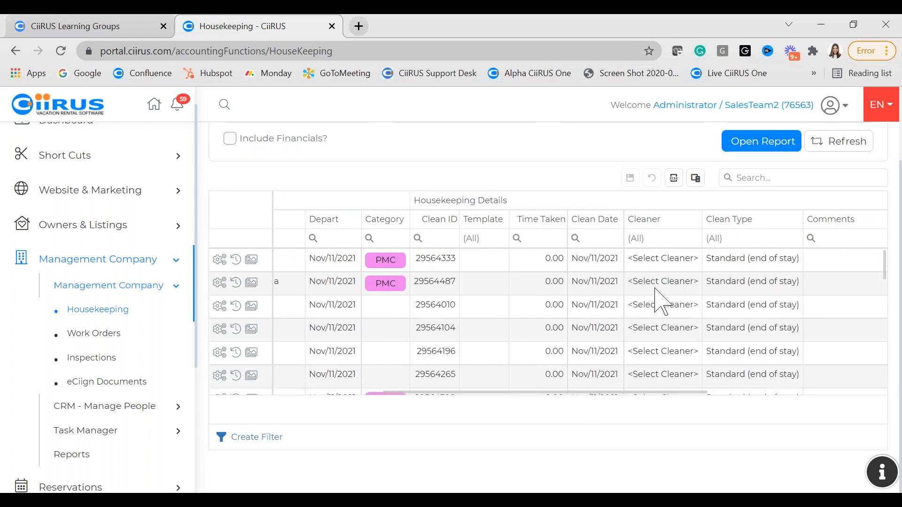
{"action": "left_click", "coordinate": [679, 262]}
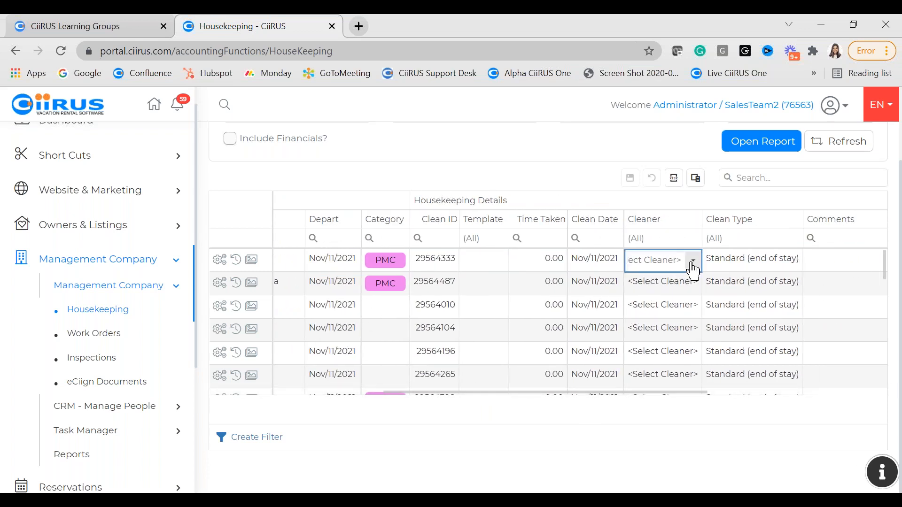
{"action": "left_click", "coordinate": [692, 262]}
{"action": "left_click", "coordinate": [667, 294]}
{"action": "left_click", "coordinate": [630, 179]}
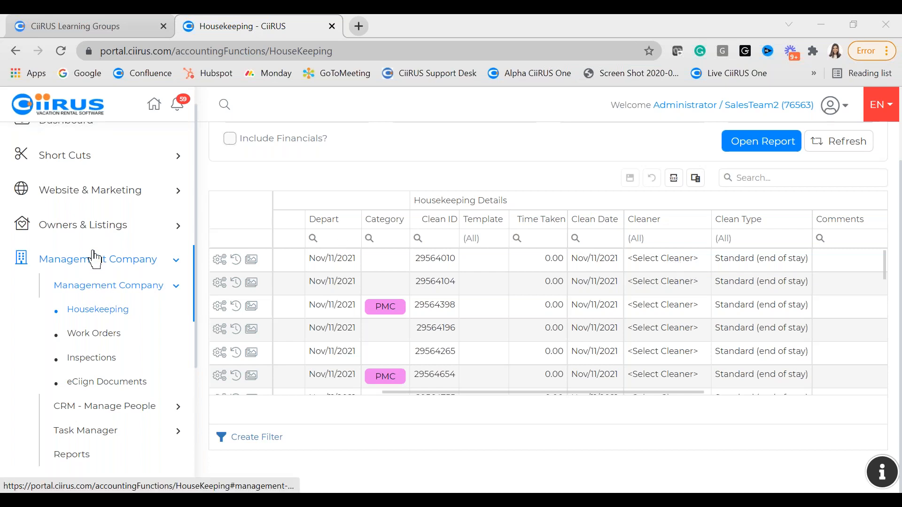
{"action": "left_click", "coordinate": [95, 228]}
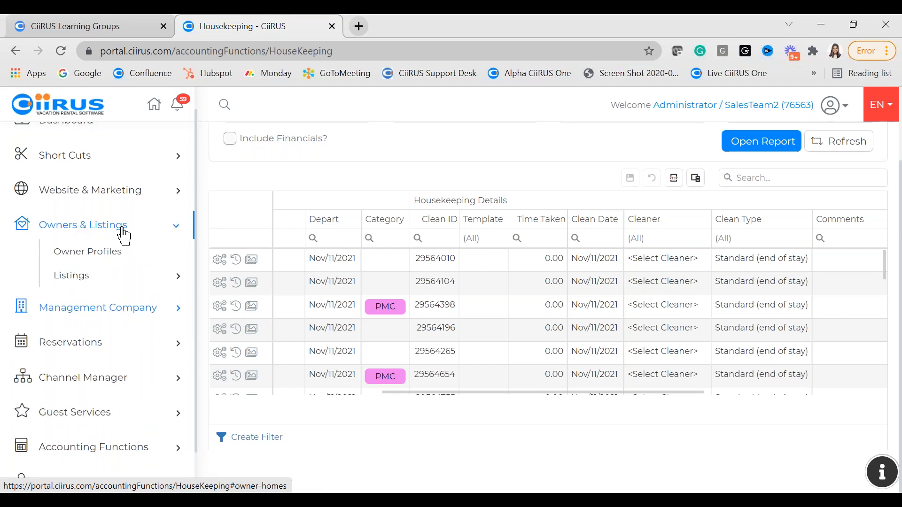
{"action": "left_click", "coordinate": [76, 282]}
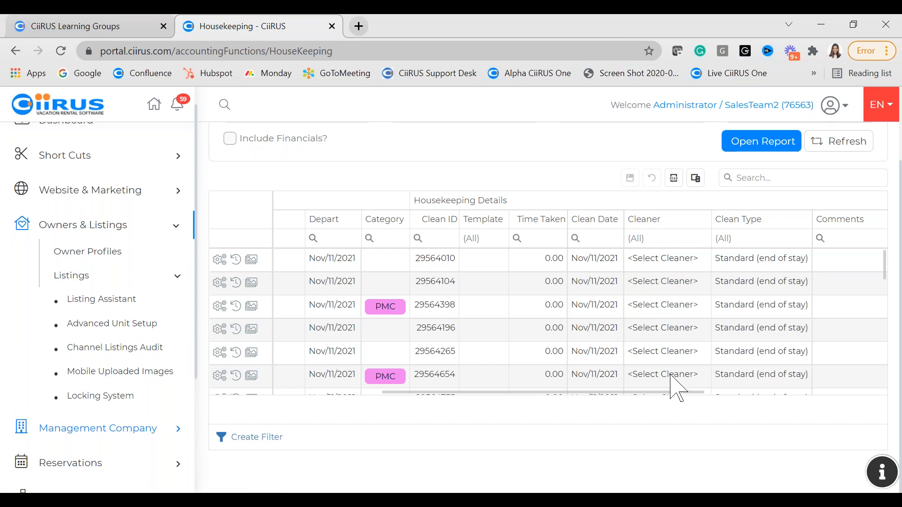
{"action": "left_click", "coordinate": [89, 226]}
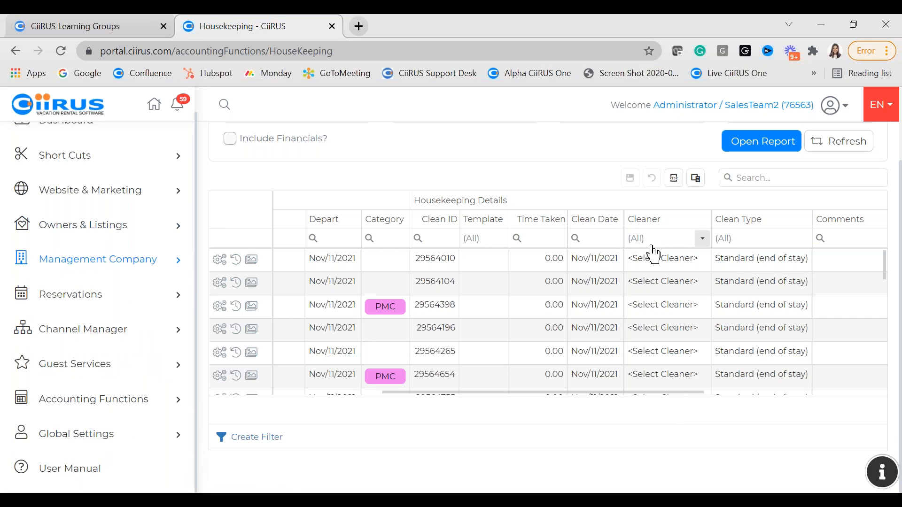
Examine the clean type options available for the Family Tides clean dated Nov/11/2021.
{"action": "left_click", "coordinate": [675, 261]}
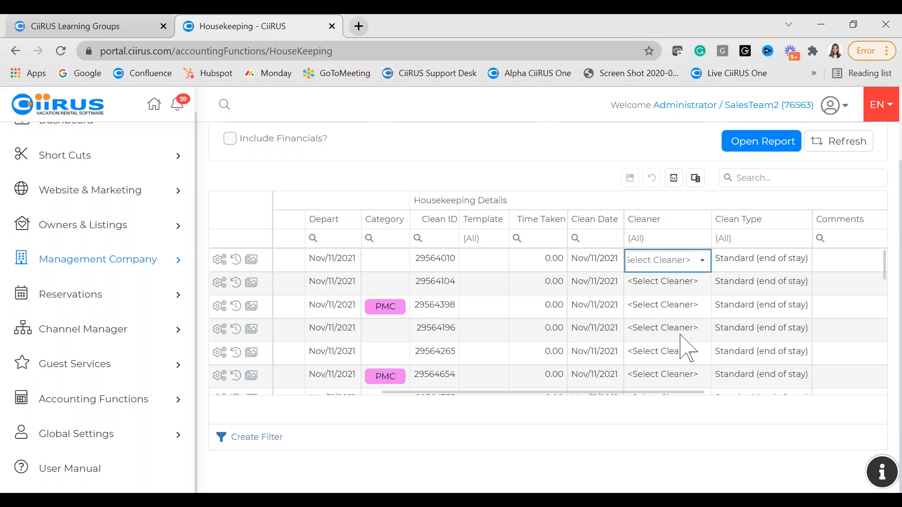
{"action": "left_click_drag", "start_coordinate": [606, 391], "coordinate": [365, 388]}
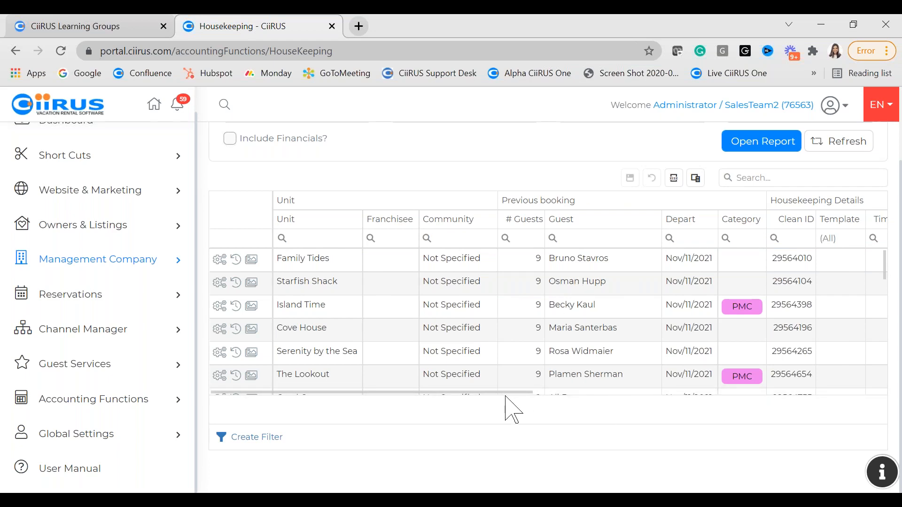
{"action": "left_click_drag", "start_coordinate": [537, 395], "coordinate": [762, 396]}
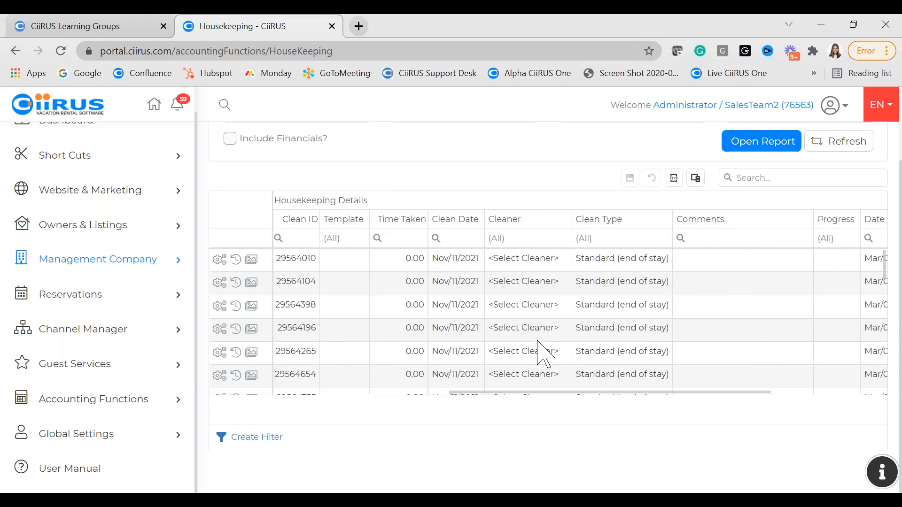
{"action": "left_click", "coordinate": [629, 263]}
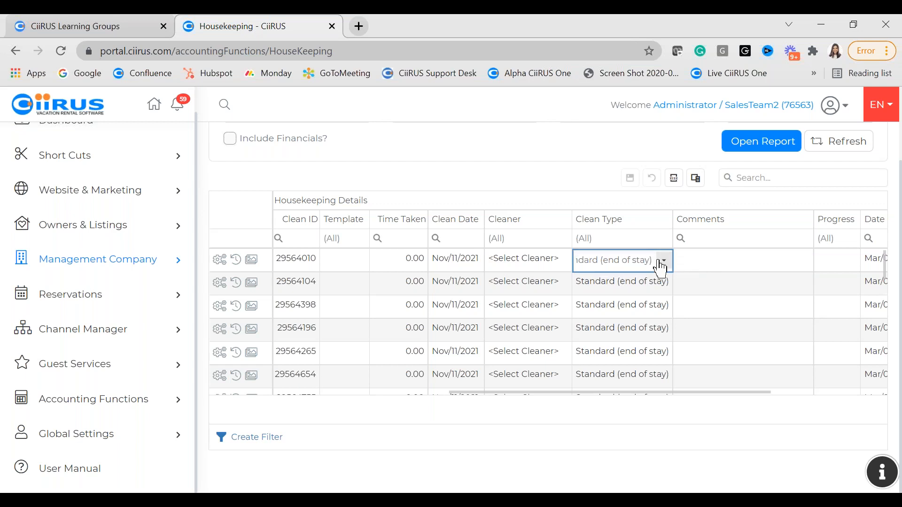
{"action": "left_click", "coordinate": [662, 262]}
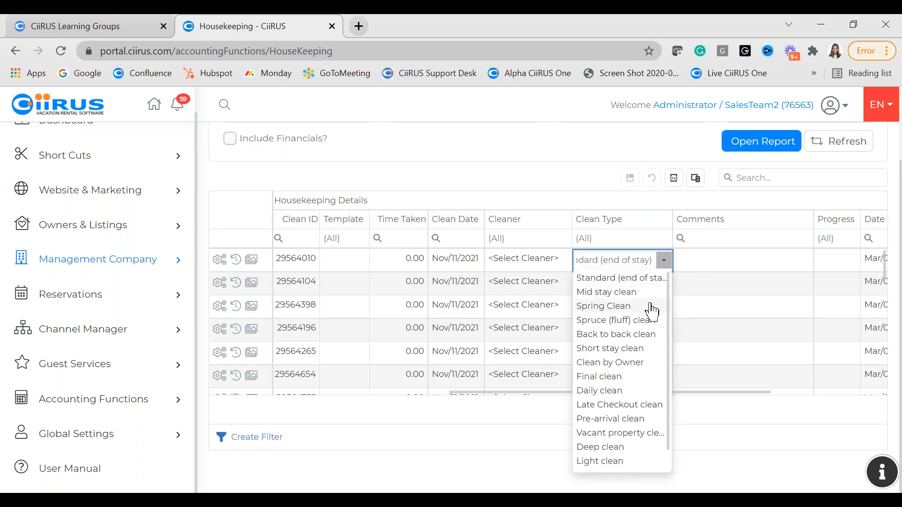
{"action": "scroll", "coordinate": [636, 385], "scroll_direction": "down", "scroll_amount": 1}
{"action": "scroll", "coordinate": [634, 379], "scroll_direction": "up", "scroll_amount": 1}
{"action": "scroll", "coordinate": [620, 445], "scroll_direction": "down", "scroll_amount": 1}
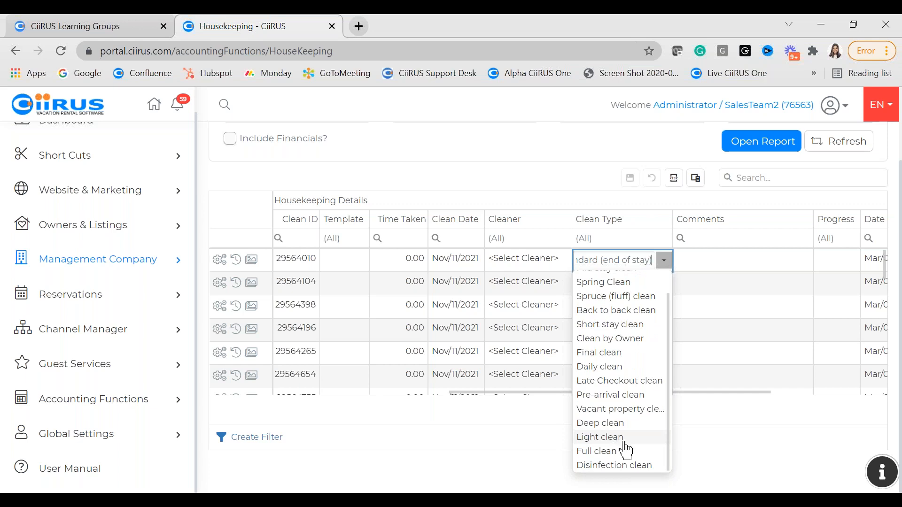
{"action": "left_click", "coordinate": [695, 443]}
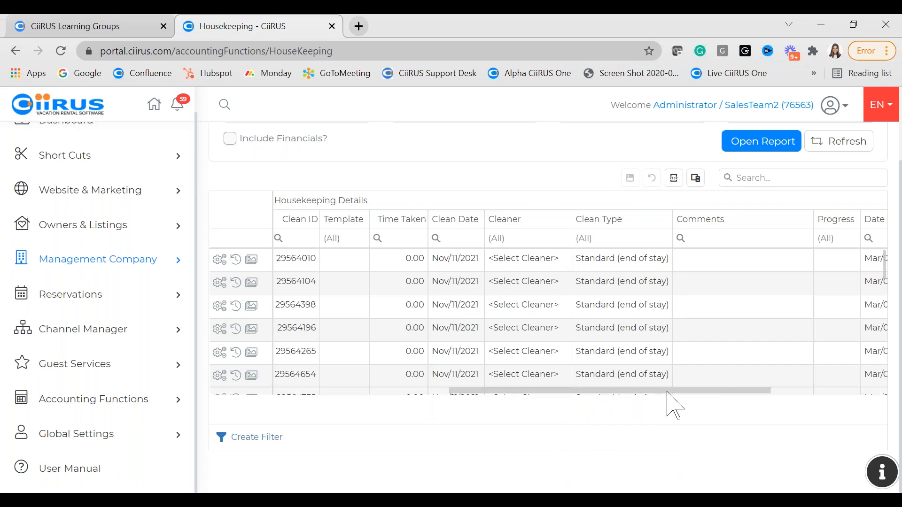
Examine the progress options of the Family Tides clean and the Next Booking columns of the housekeeping list.
{"action": "left_click_drag", "start_coordinate": [676, 392], "coordinate": [693, 392]}
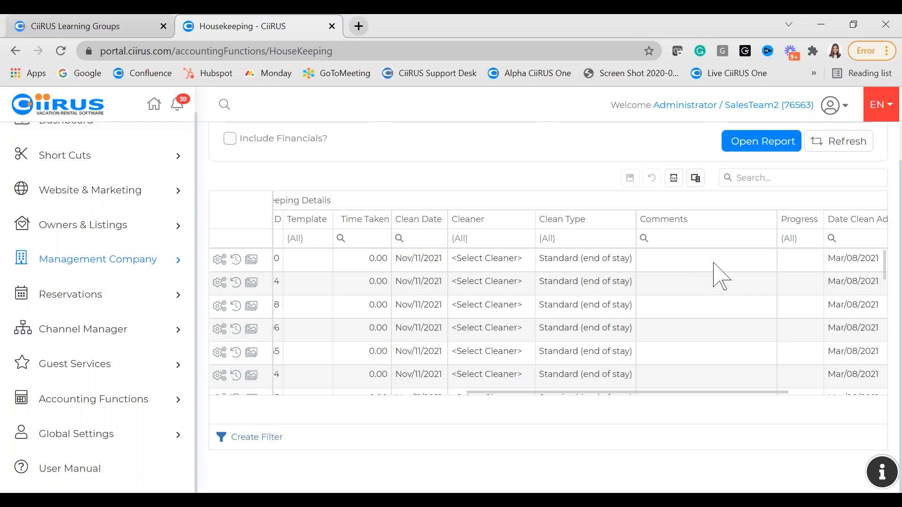
{"action": "left_click_drag", "start_coordinate": [763, 392], "coordinate": [820, 392]}
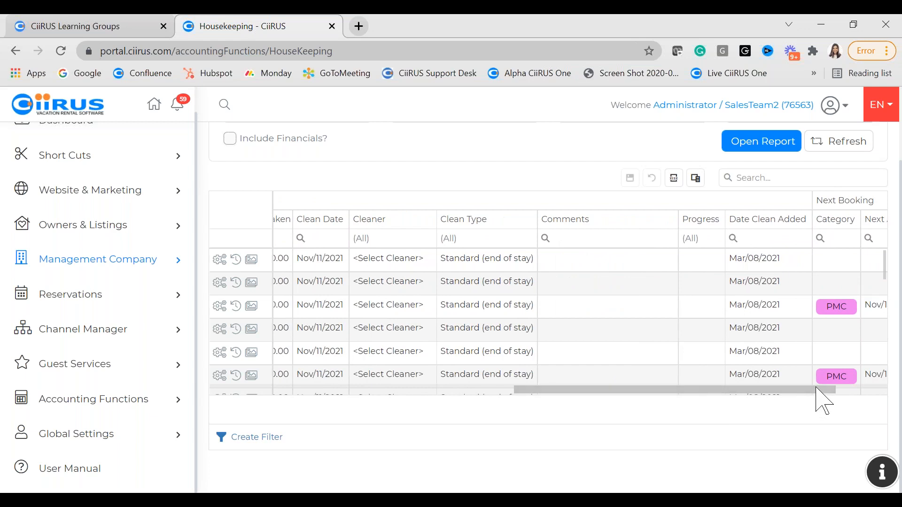
{"action": "left_click", "coordinate": [710, 260]}
{"action": "left_click", "coordinate": [718, 263]}
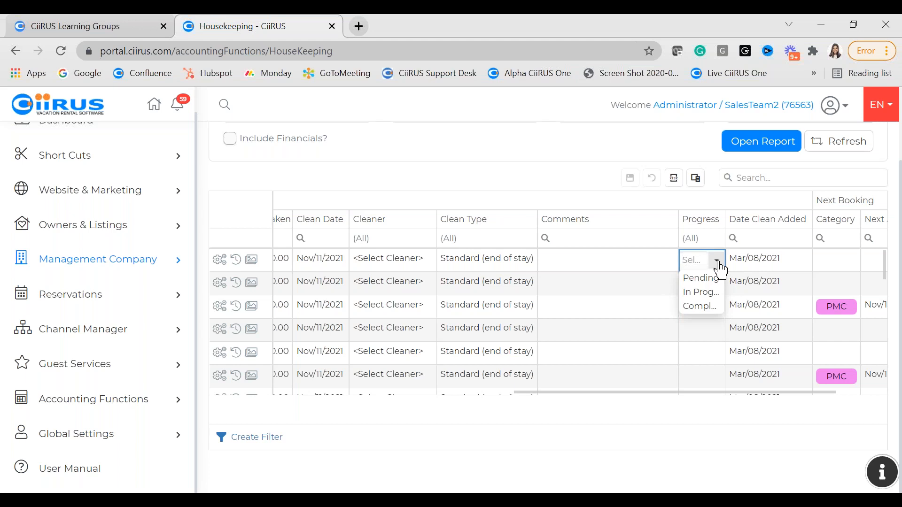
{"action": "left_click", "coordinate": [762, 204]}
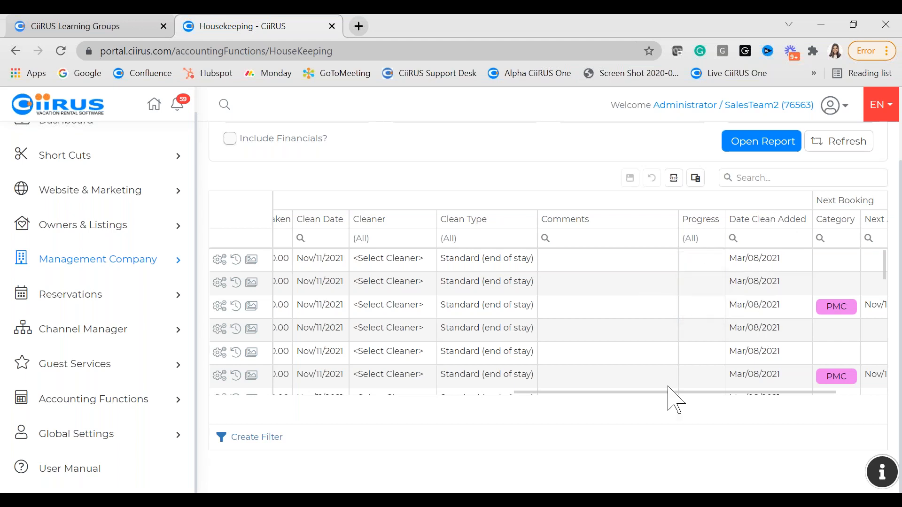
{"action": "left_click_drag", "start_coordinate": [654, 393], "coordinate": [721, 388]}
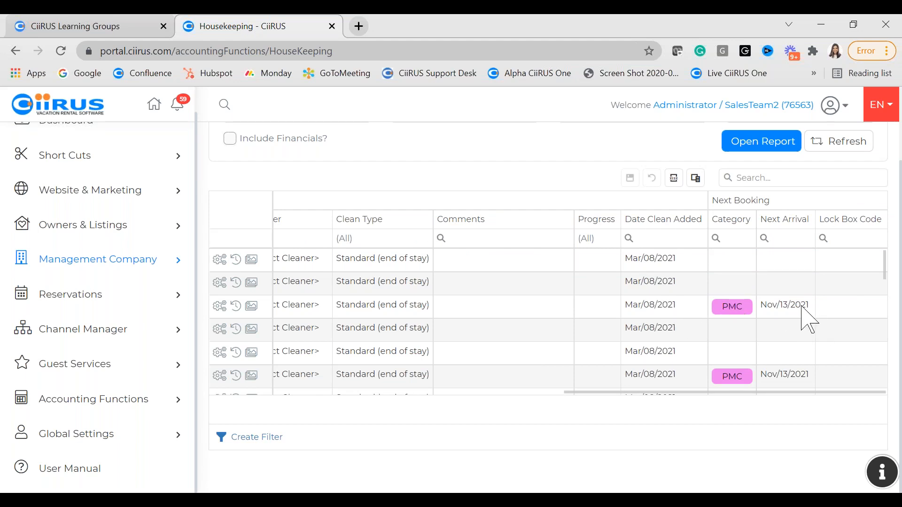
{"action": "left_click_drag", "start_coordinate": [703, 396], "coordinate": [375, 194]}
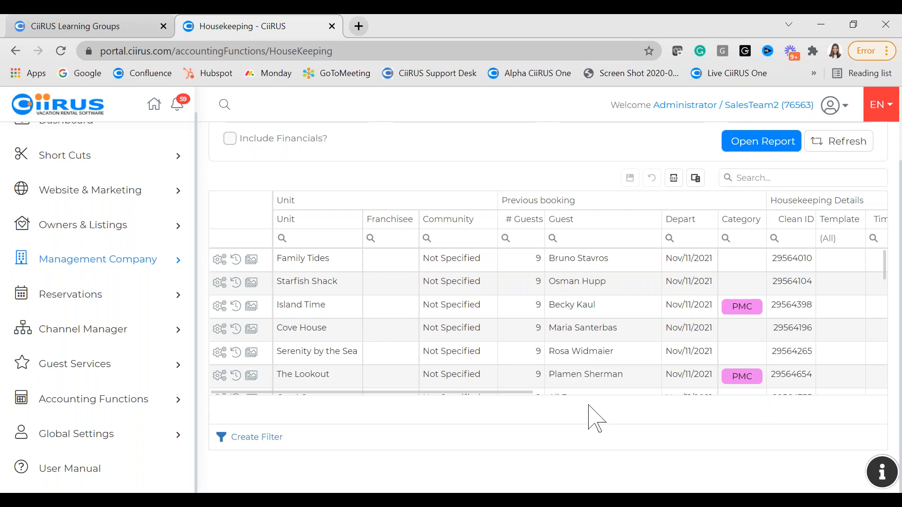
{"action": "left_click", "coordinate": [426, 238]}
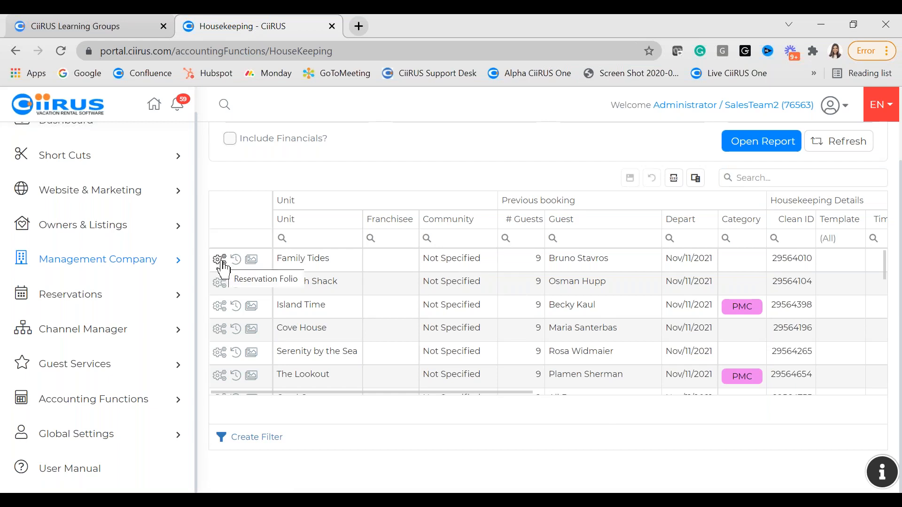
Open the housekeeping schedule report for the period and examine its export formats, closing the report when done.
{"action": "left_click", "coordinate": [770, 155]}
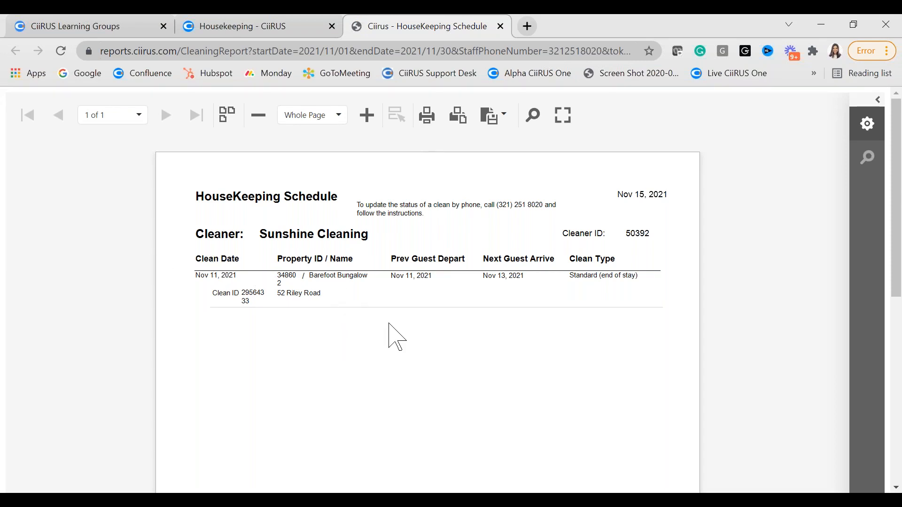
{"action": "left_click", "coordinate": [503, 118]}
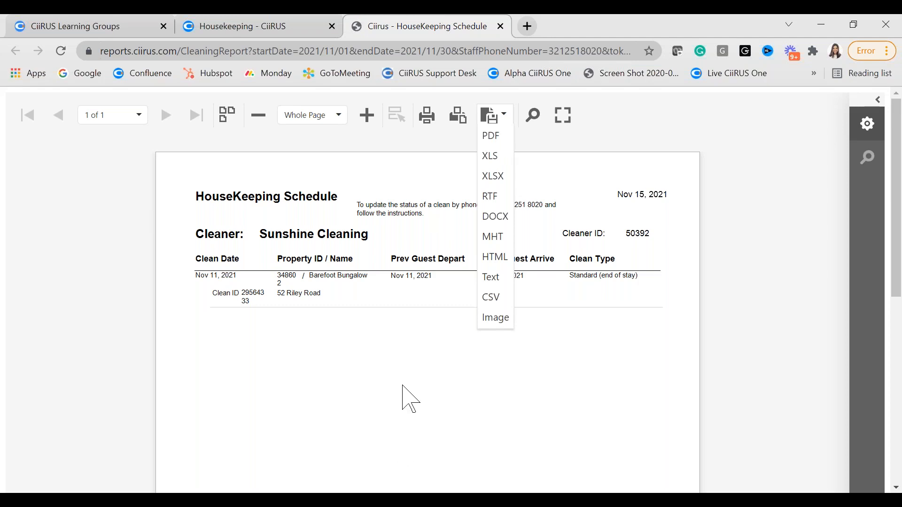
{"action": "left_click", "coordinate": [437, 324]}
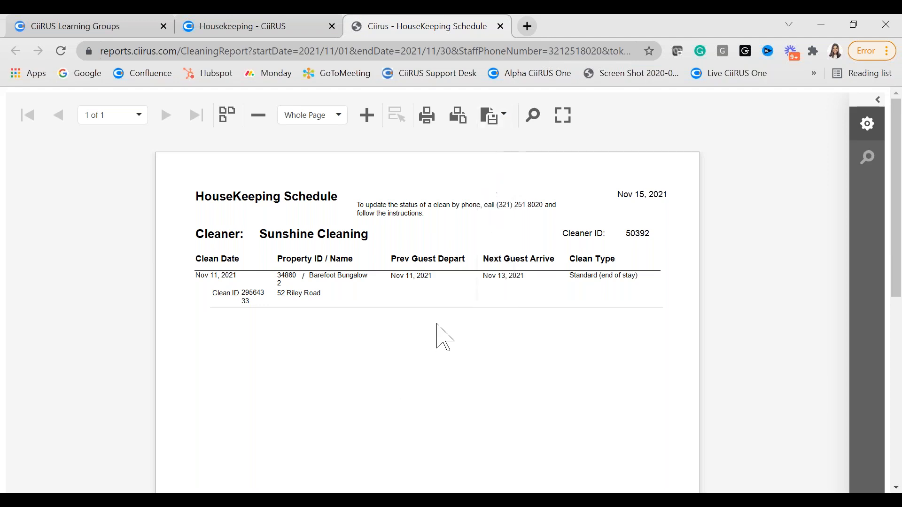
{"action": "left_click", "coordinate": [500, 26]}
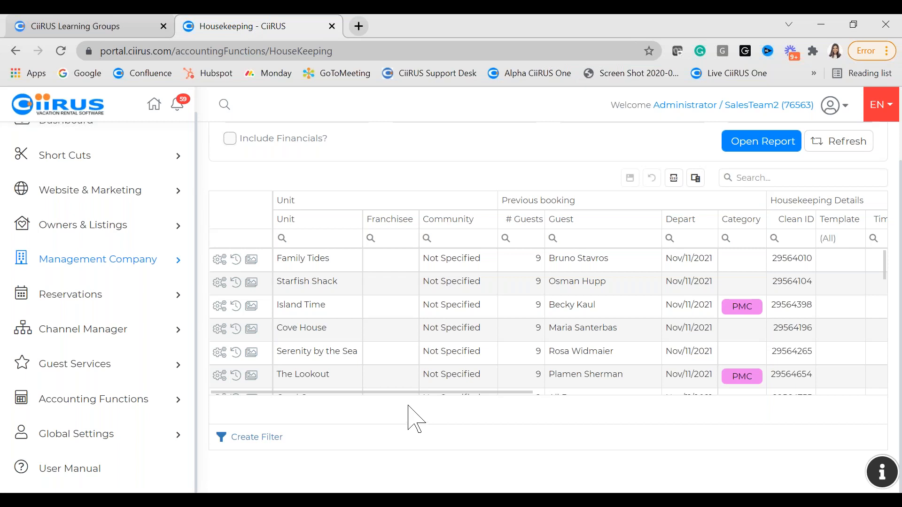
Open the Work Orders page of the Management Company section and remove the grouping by Unit Name.
{"action": "left_click", "coordinate": [77, 267]}
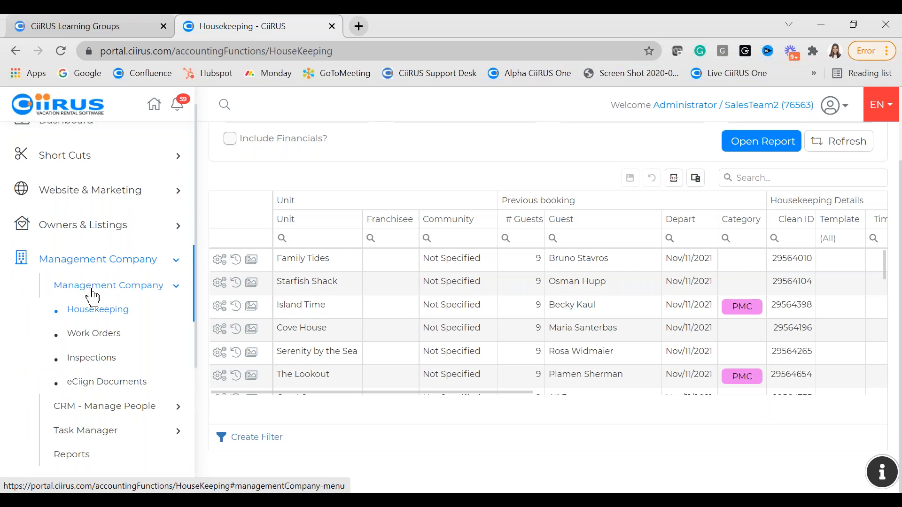
{"action": "left_click", "coordinate": [93, 335]}
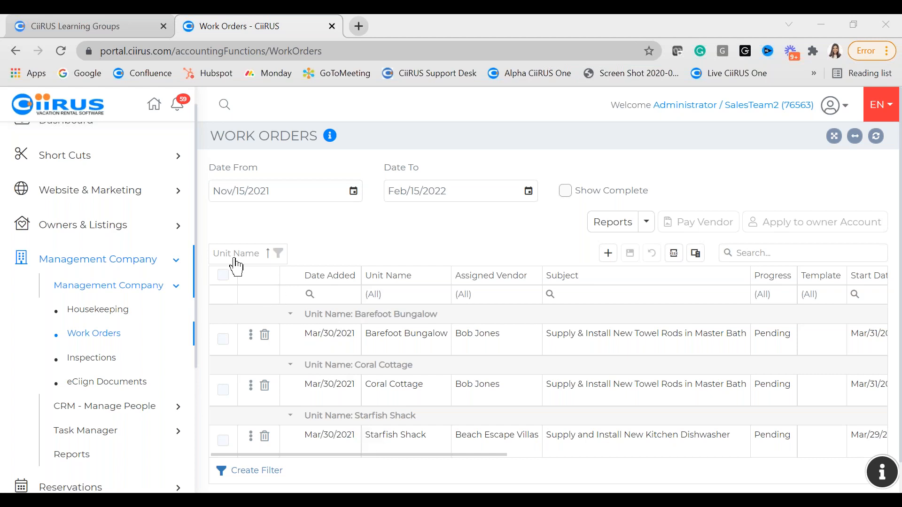
{"action": "left_click_drag", "start_coordinate": [235, 263], "coordinate": [389, 280]}
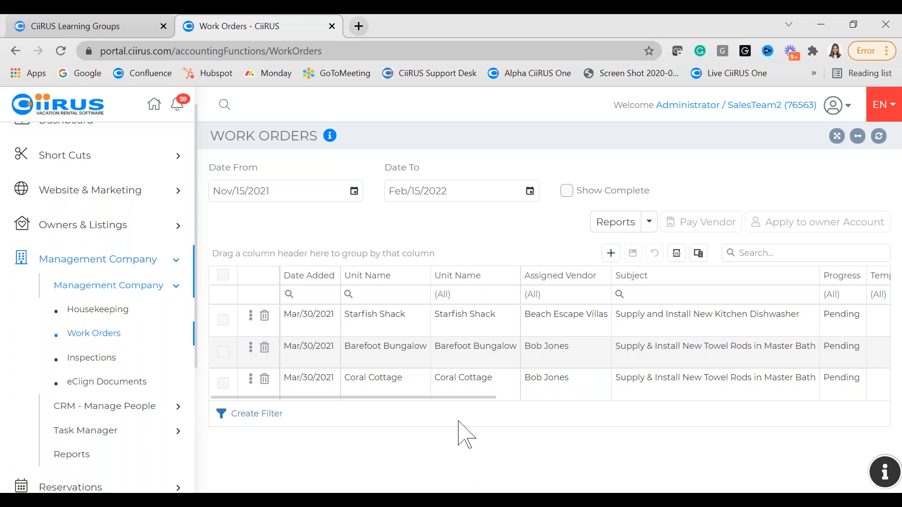
Add a new work order row and check the units offered for it without choosing one.
{"action": "left_click", "coordinate": [610, 254]}
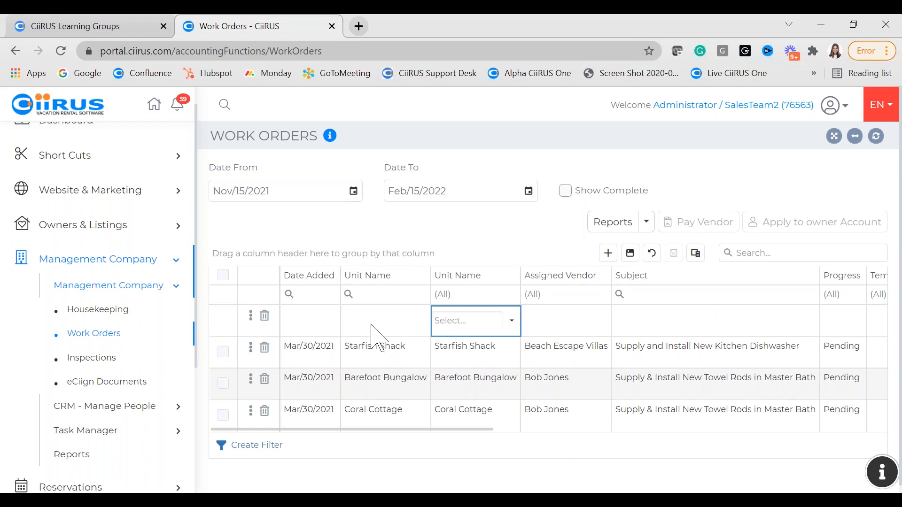
{"action": "left_click", "coordinate": [323, 326]}
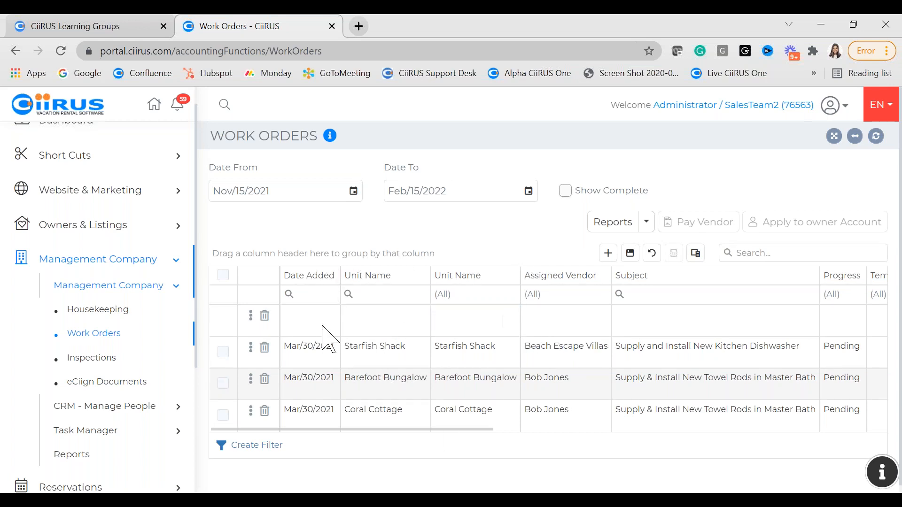
{"action": "left_click", "coordinate": [454, 323]}
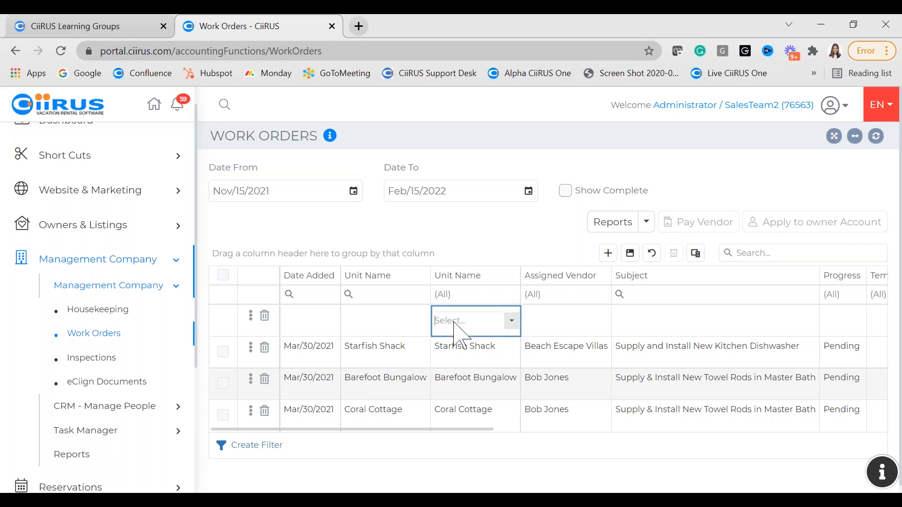
{"action": "left_click", "coordinate": [408, 327]}
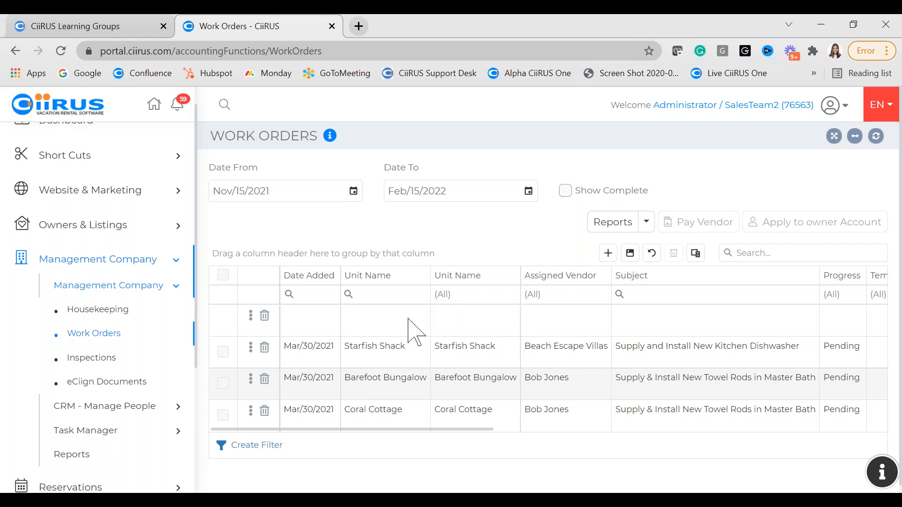
{"action": "left_click", "coordinate": [461, 328]}
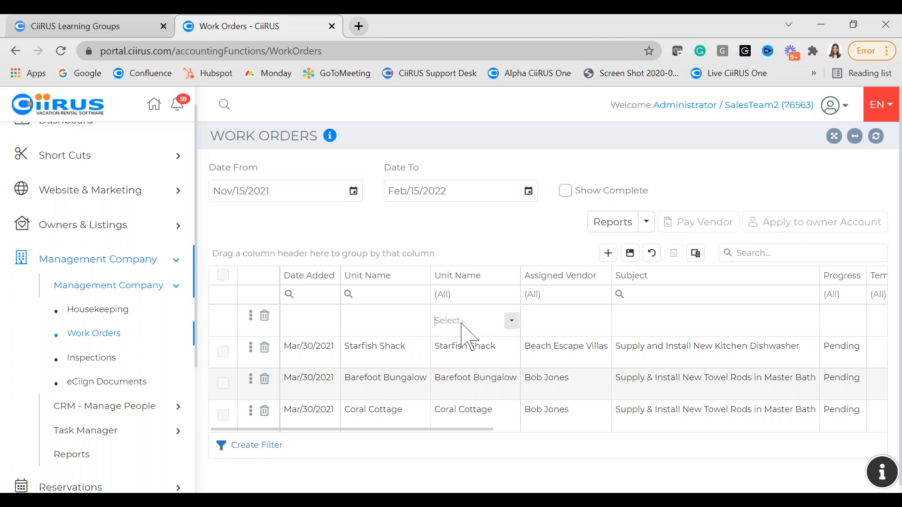
{"action": "left_click", "coordinate": [511, 322]}
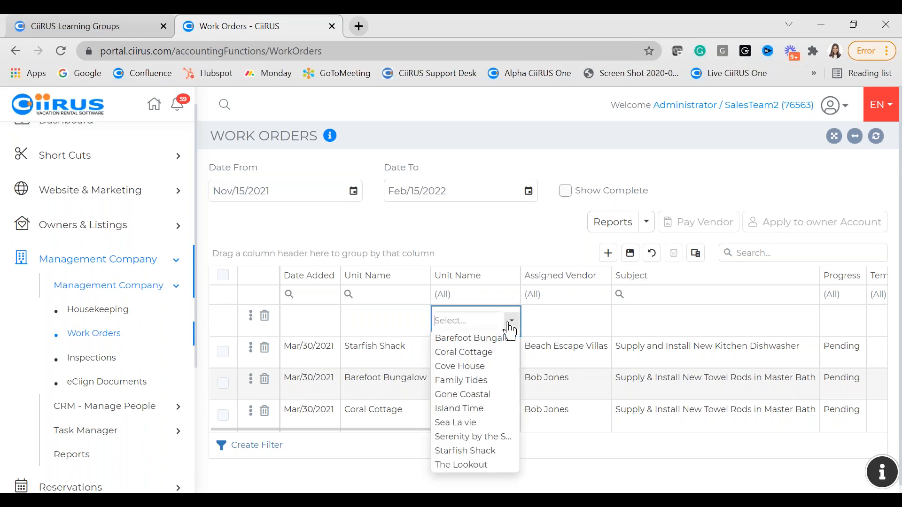
{"action": "left_click", "coordinate": [469, 245]}
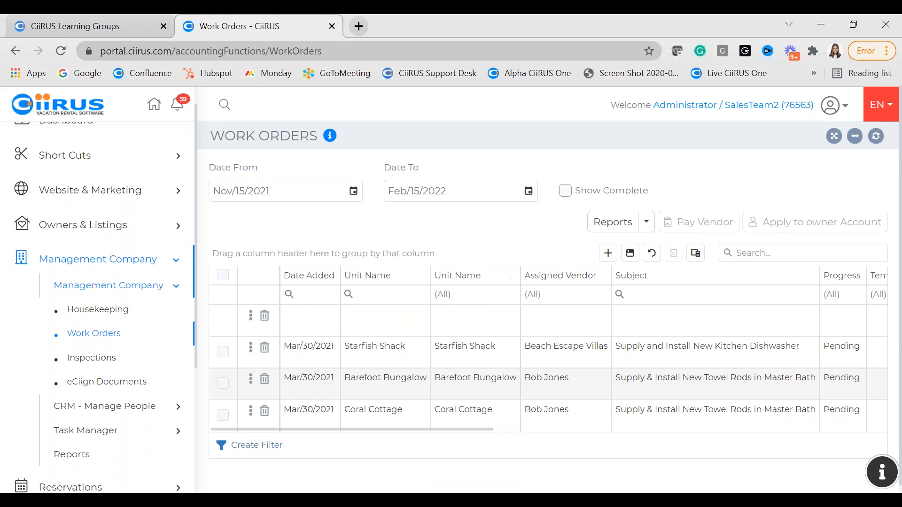
Hide the second Unit Name column, the one with the (All) filter, from the work orders grid.
{"action": "left_click", "coordinate": [695, 253]}
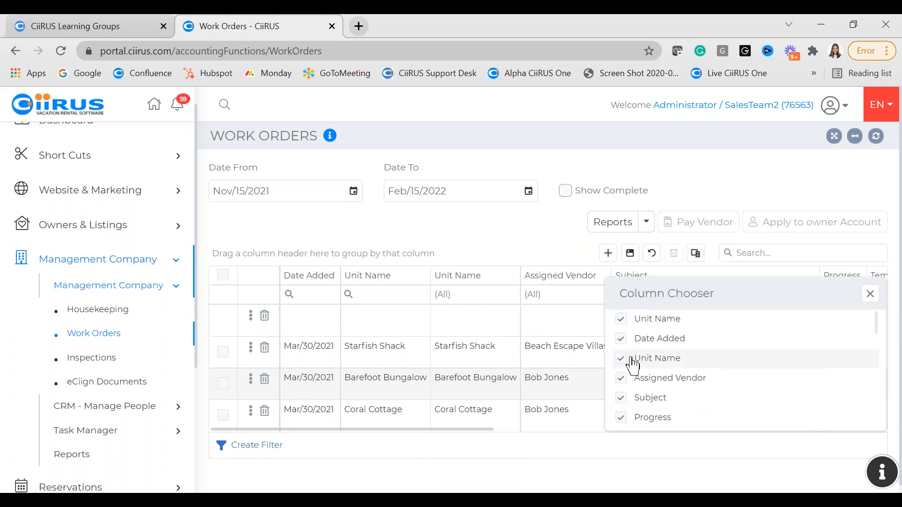
{"action": "left_click", "coordinate": [621, 360]}
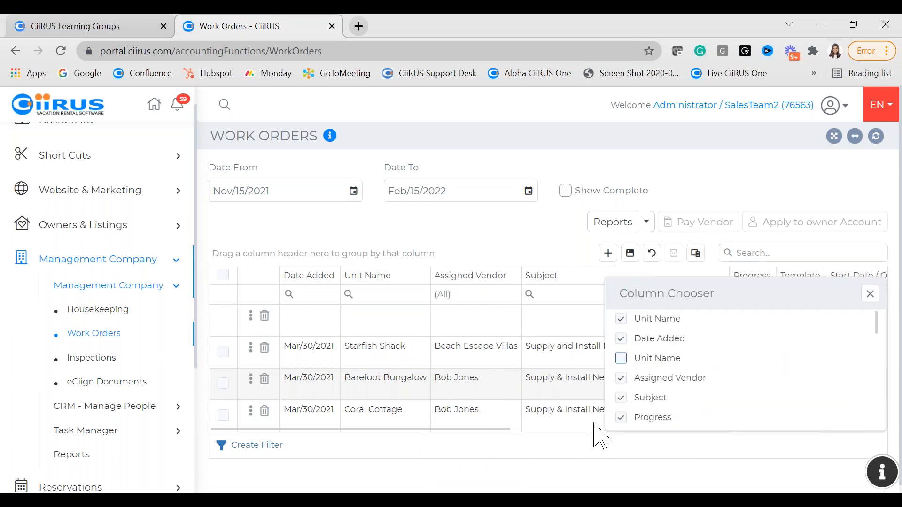
{"action": "left_click", "coordinate": [870, 294]}
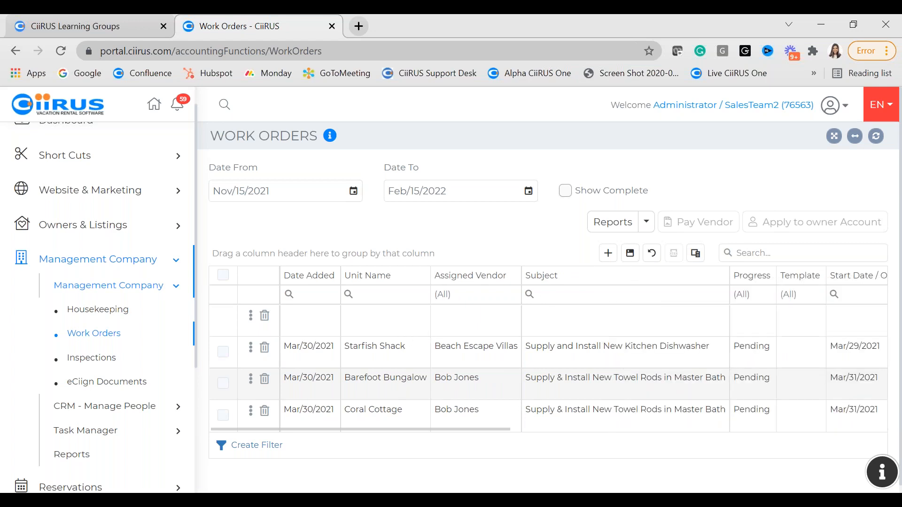
Show the Unit Name column with the (All) filter again and hide the text-searchable Unit Name column instead.
{"action": "left_click", "coordinate": [695, 255]}
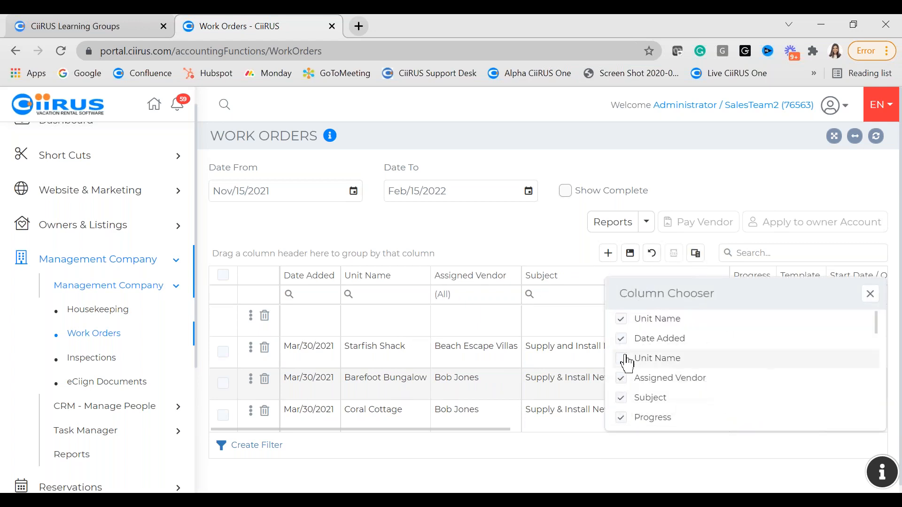
{"action": "scroll", "coordinate": [650, 413], "scroll_direction": "down", "scroll_amount": 3}
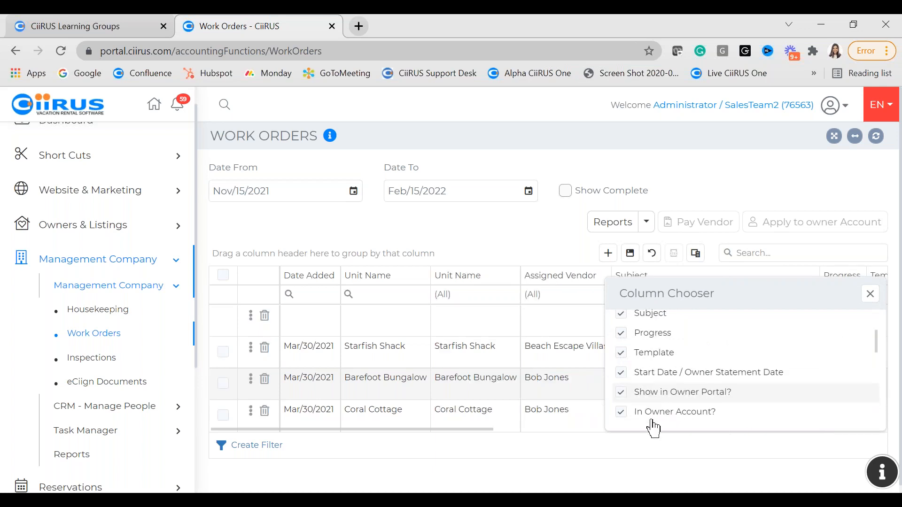
{"action": "left_click_drag", "start_coordinate": [655, 482], "coordinate": [654, 491]}
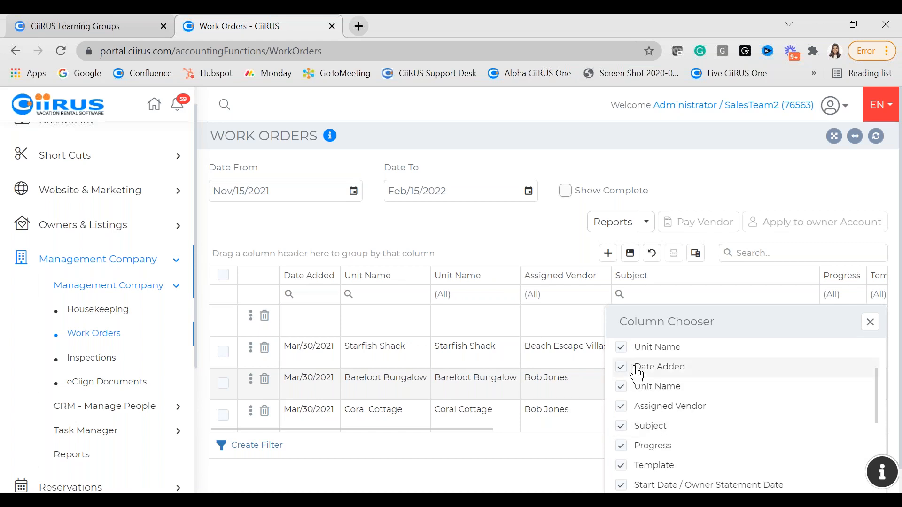
{"action": "left_click", "coordinate": [621, 348]}
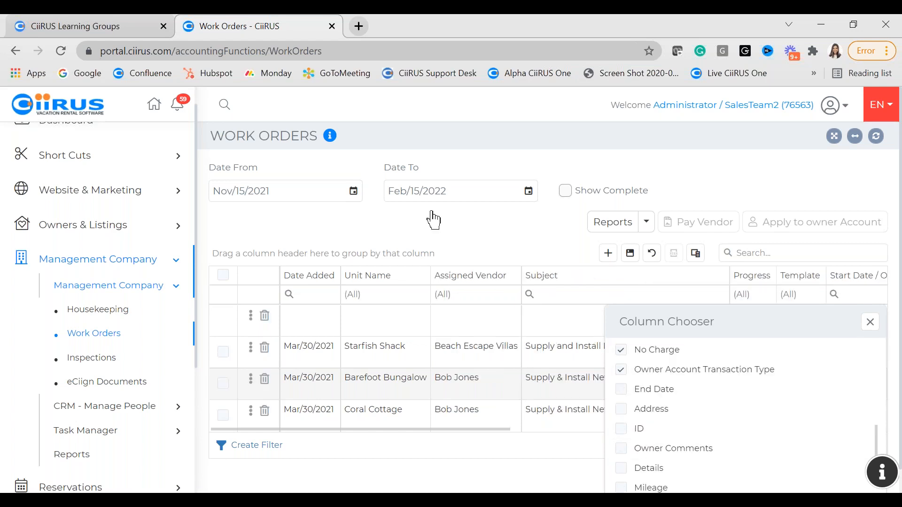
Close the column chooser and set the new work order's unit to Cove House.
{"action": "left_click", "coordinate": [413, 322]}
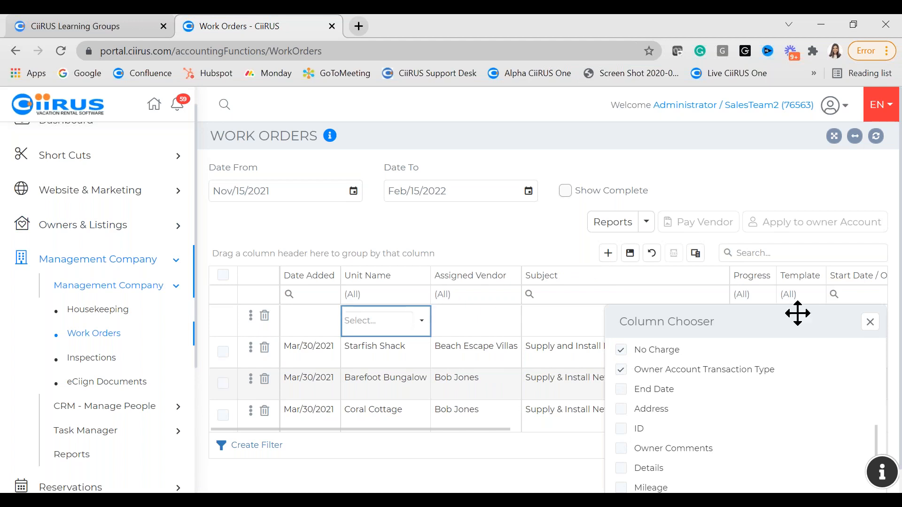
{"action": "left_click", "coordinate": [870, 322]}
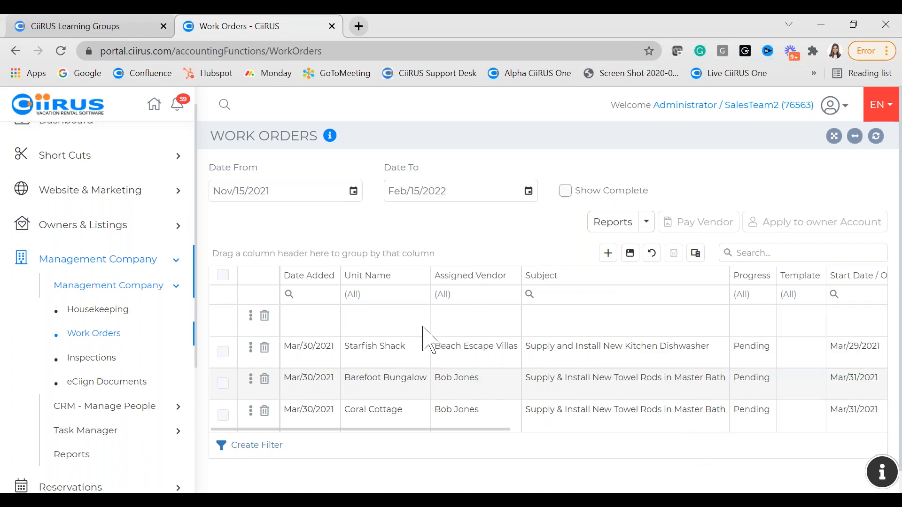
{"action": "left_click", "coordinate": [422, 324]}
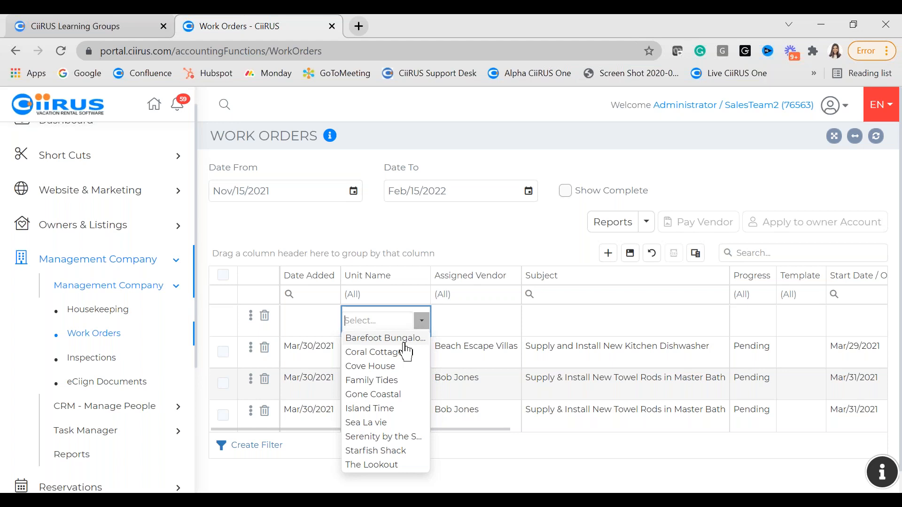
{"action": "left_click", "coordinate": [397, 369]}
Assign Sunshine Cleaning as the vendor for the new Cove House work order.
{"action": "left_click", "coordinate": [513, 325]}
{"action": "left_click", "coordinate": [512, 324]}
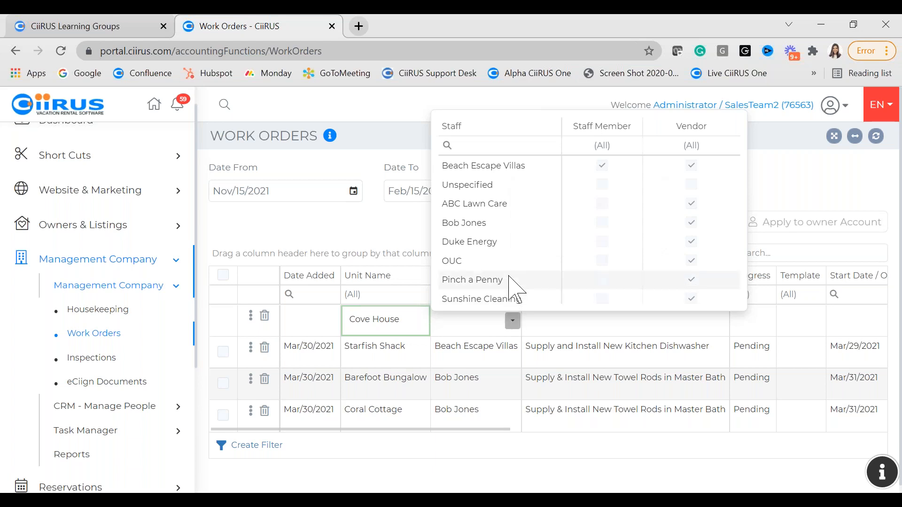
{"action": "scroll", "coordinate": [518, 270], "scroll_direction": "down", "scroll_amount": 1}
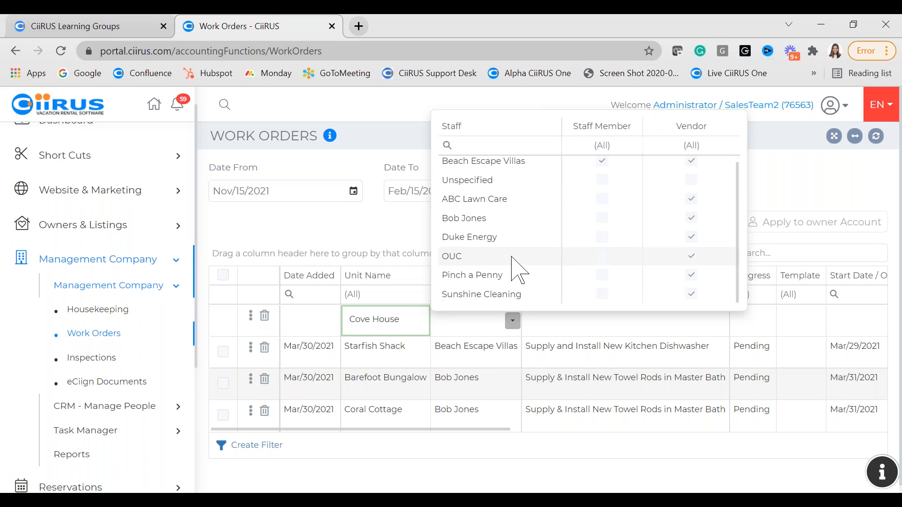
{"action": "scroll", "coordinate": [518, 271], "scroll_direction": "up", "scroll_amount": 1}
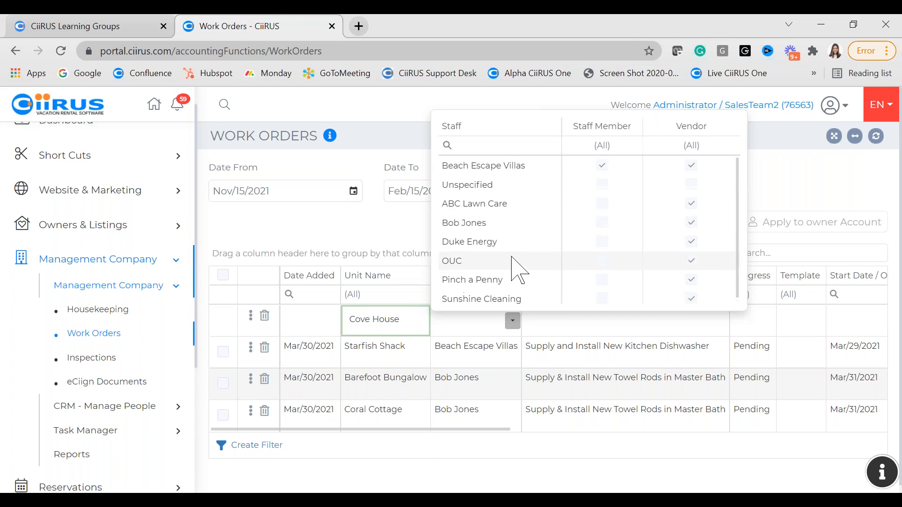
{"action": "left_click", "coordinate": [503, 299]}
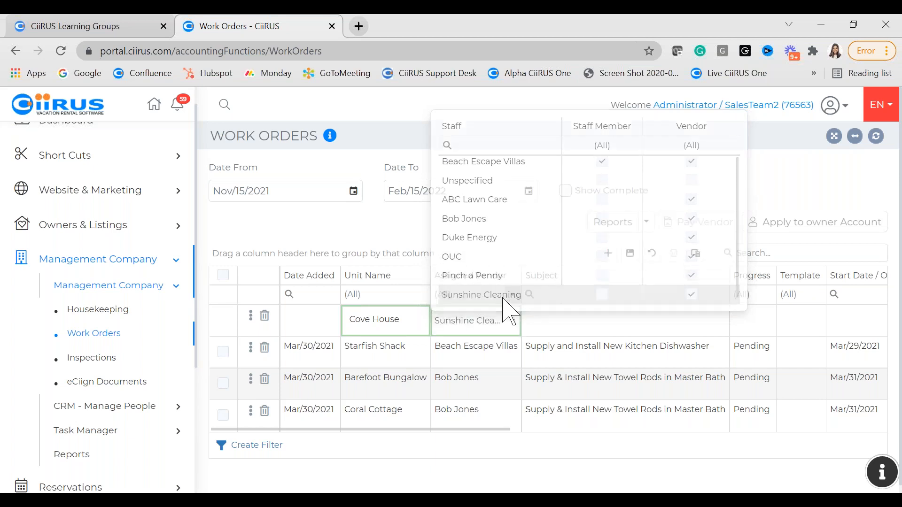
Assign the work order to the vendor listed between ABC Lawn Care and Duke Energy, with the subject "Replace Master Bedroom Lightbulb".
{"action": "left_click", "coordinate": [512, 320]}
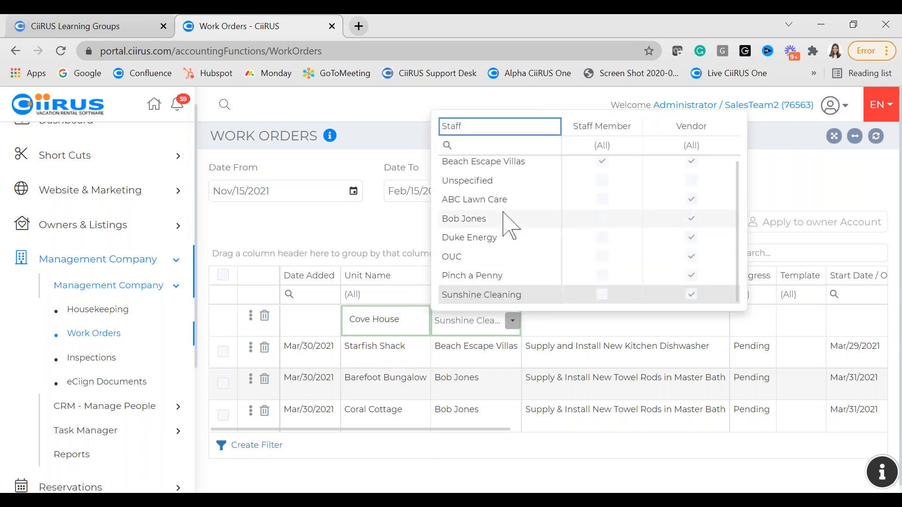
{"action": "left_click", "coordinate": [504, 218]}
{"action": "left_click", "coordinate": [590, 323]}
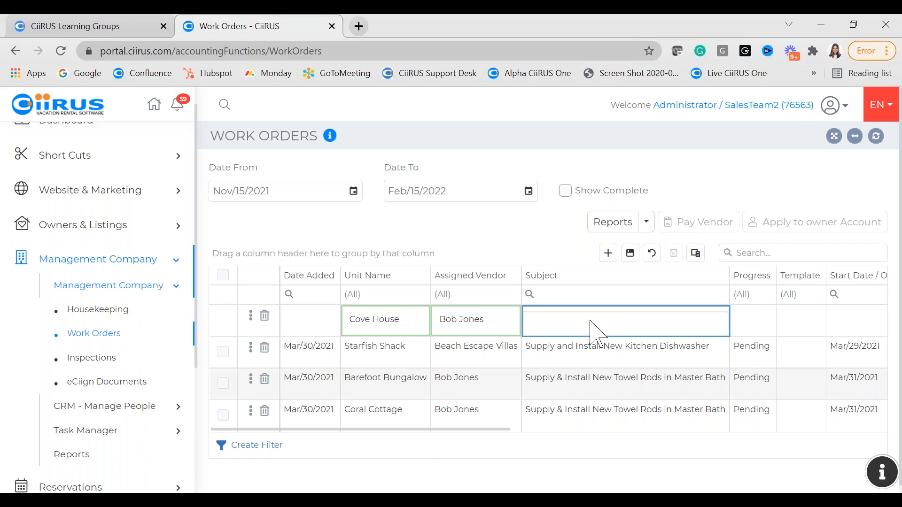
{"action": "type", "text": "Replace Master B"}
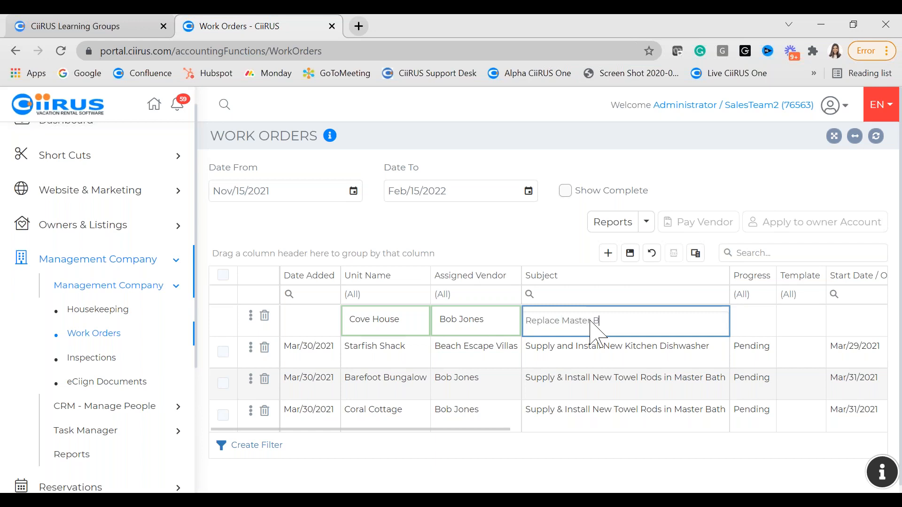
{"action": "type", "text": "edroom Lightbuld"}
{"action": "key", "text": "BackSpace"}
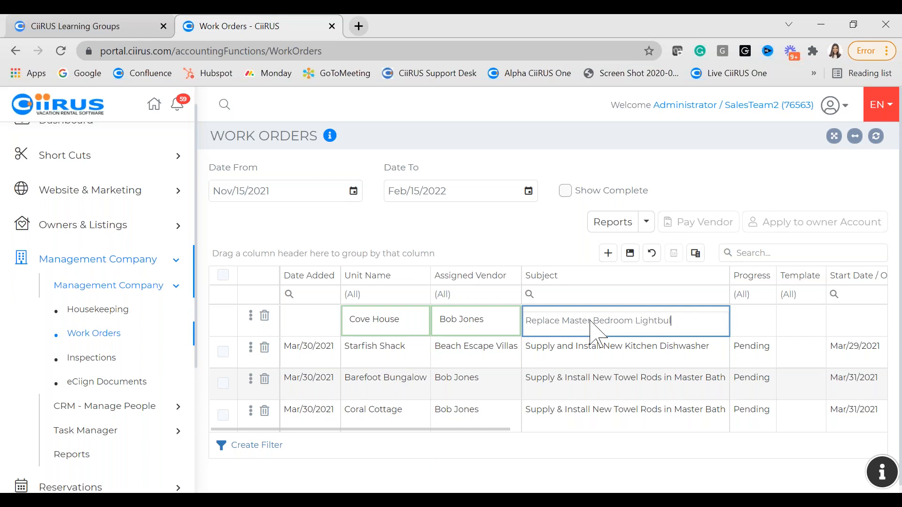
{"action": "type", "text": "b"}
{"action": "key", "text": "ctrl+a"}
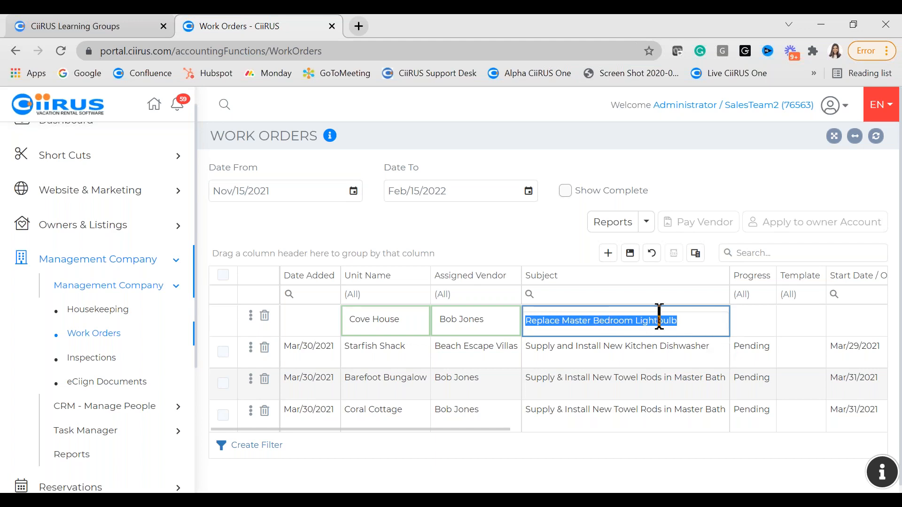
{"action": "key", "text": "Tab"}
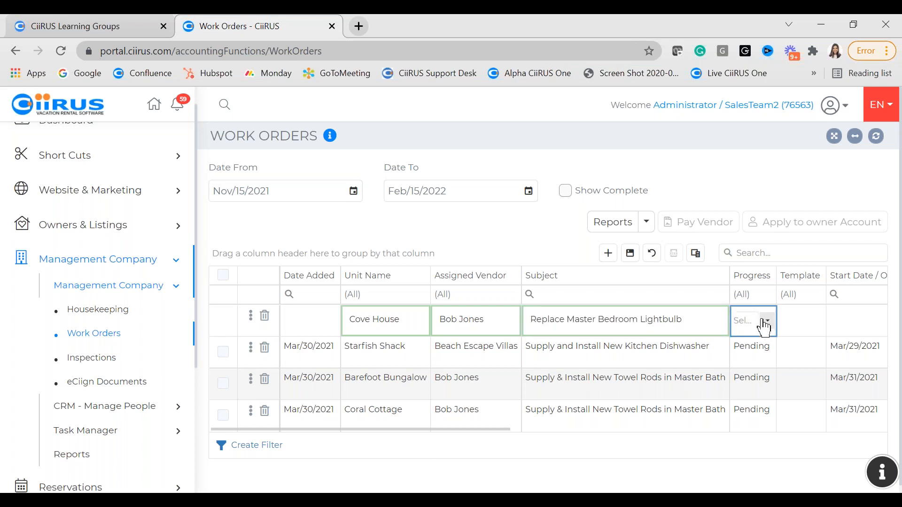
Set the progress of the new Cove House work order to Pending.
{"action": "left_click", "coordinate": [769, 323]}
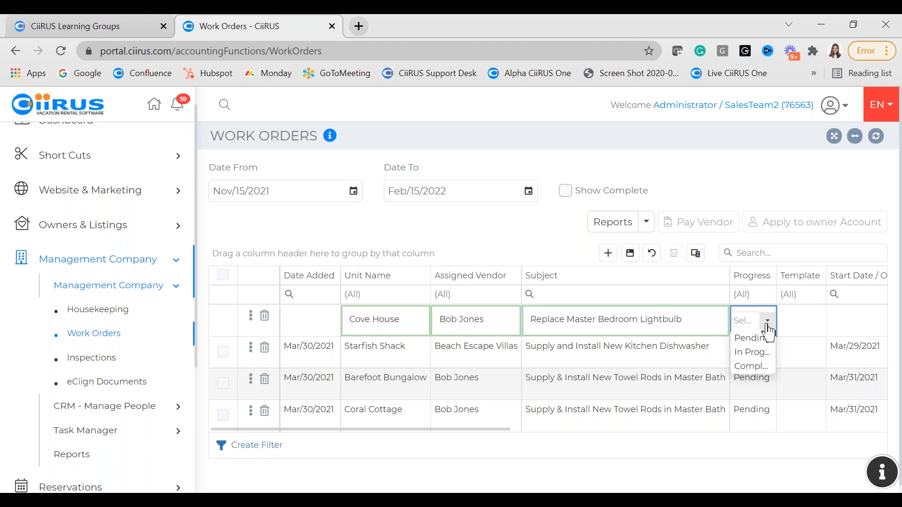
{"action": "left_click", "coordinate": [766, 346]}
{"action": "key", "text": "Tab"}
Set the new work order's start date to Nov/15/2021 and enable Show in Owner Portal for it.
{"action": "left_click_drag", "start_coordinate": [486, 430], "coordinate": [604, 455]}
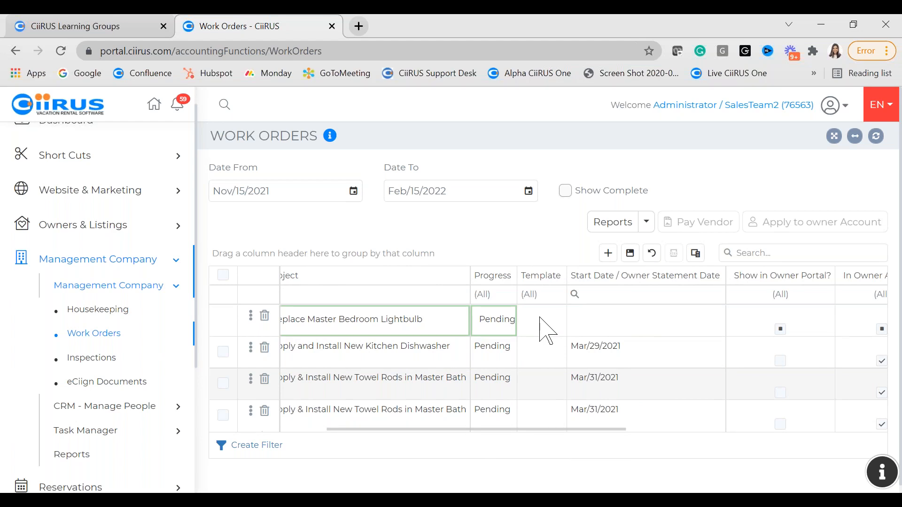
{"action": "left_click", "coordinate": [685, 322]}
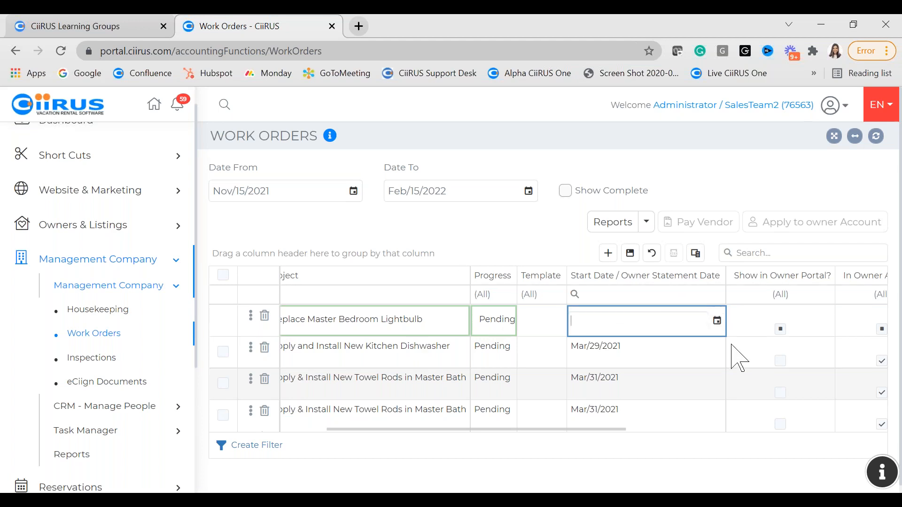
{"action": "left_click", "coordinate": [717, 321]}
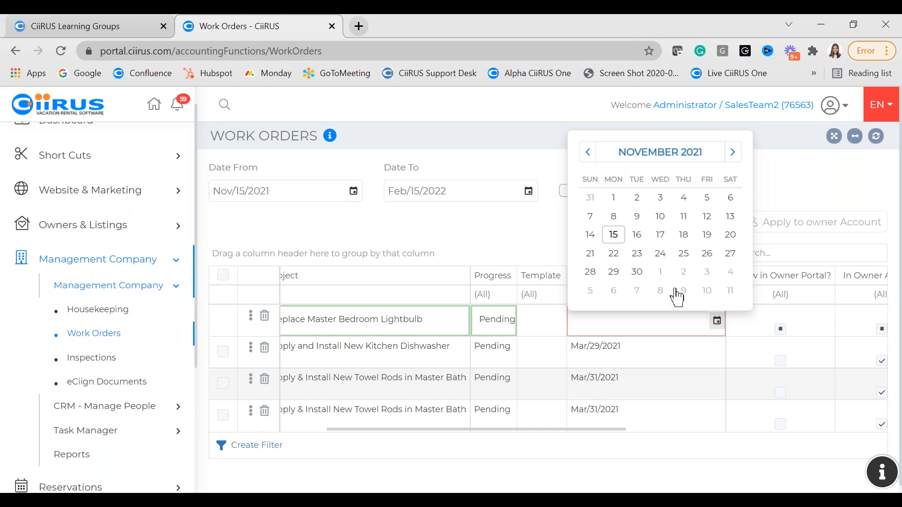
{"action": "left_click", "coordinate": [614, 235]}
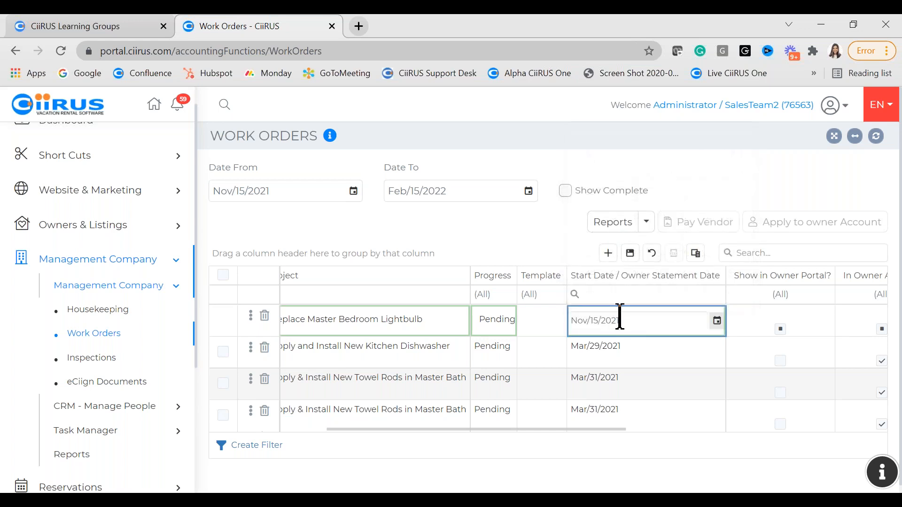
{"action": "left_click_drag", "start_coordinate": [572, 428], "coordinate": [655, 426]}
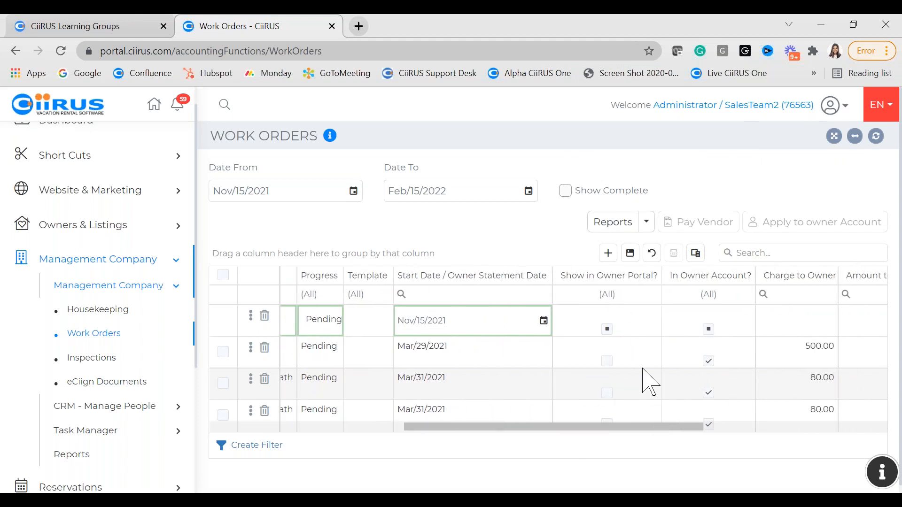
{"action": "left_click", "coordinate": [607, 329]}
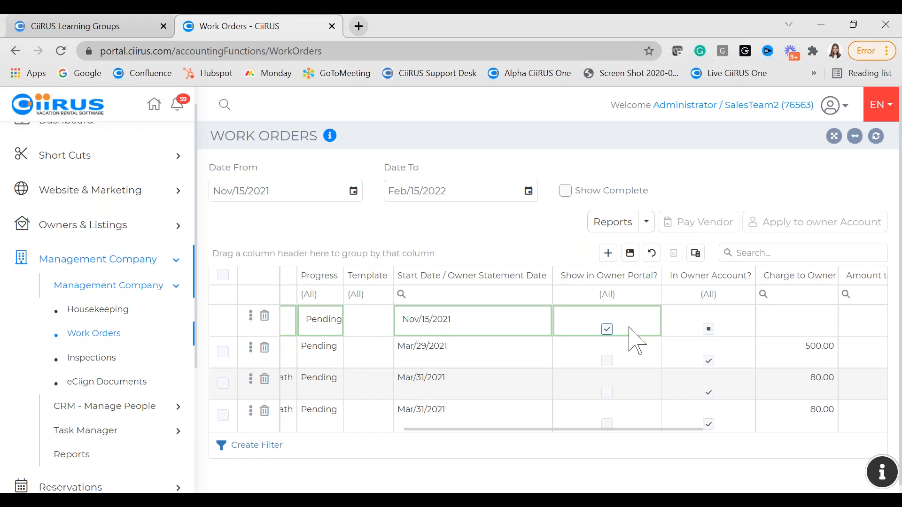
Set the new work order's Amount to Vendor (inc tax)/Cost Price to 5.00.
{"action": "left_click_drag", "start_coordinate": [658, 429], "coordinate": [791, 445]}
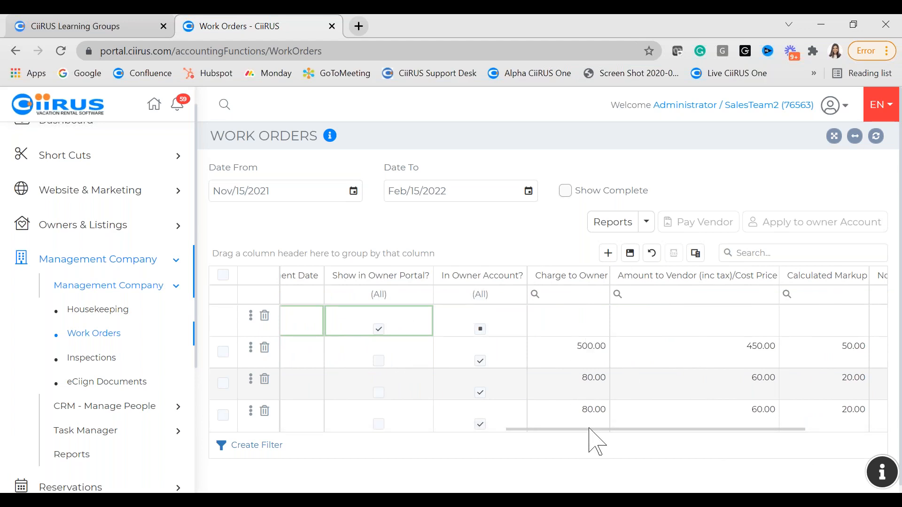
{"action": "left_click_drag", "start_coordinate": [607, 427], "coordinate": [638, 427]}
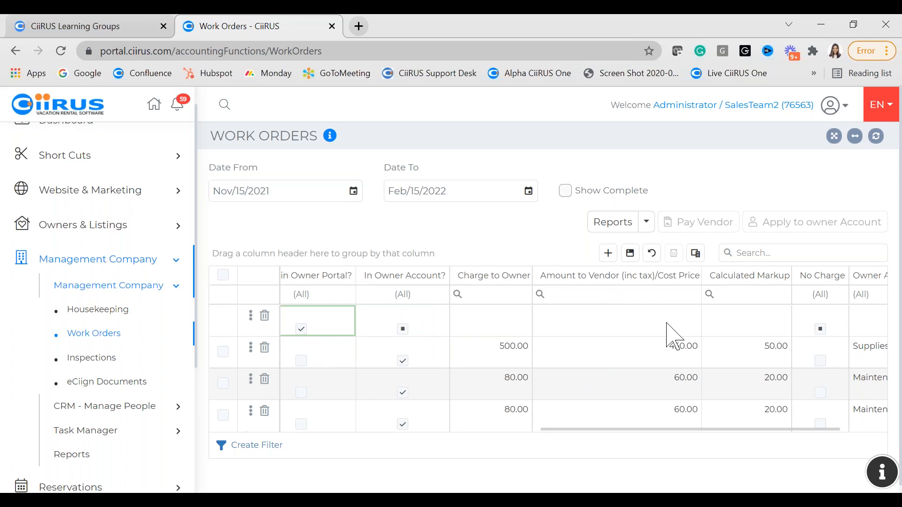
{"action": "left_click_drag", "start_coordinate": [603, 429], "coordinate": [300, 408]}
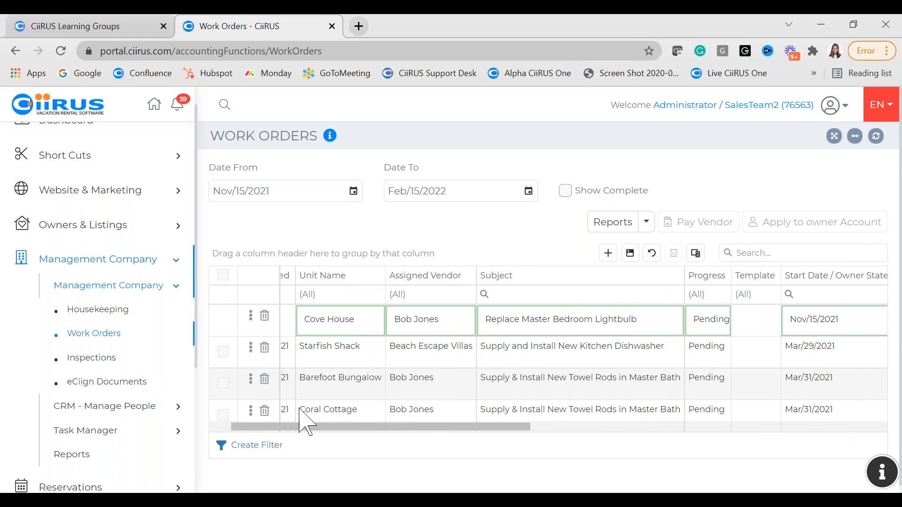
{"action": "left_click_drag", "start_coordinate": [300, 408], "coordinate": [650, 356]}
{"action": "left_click", "coordinate": [668, 328]}
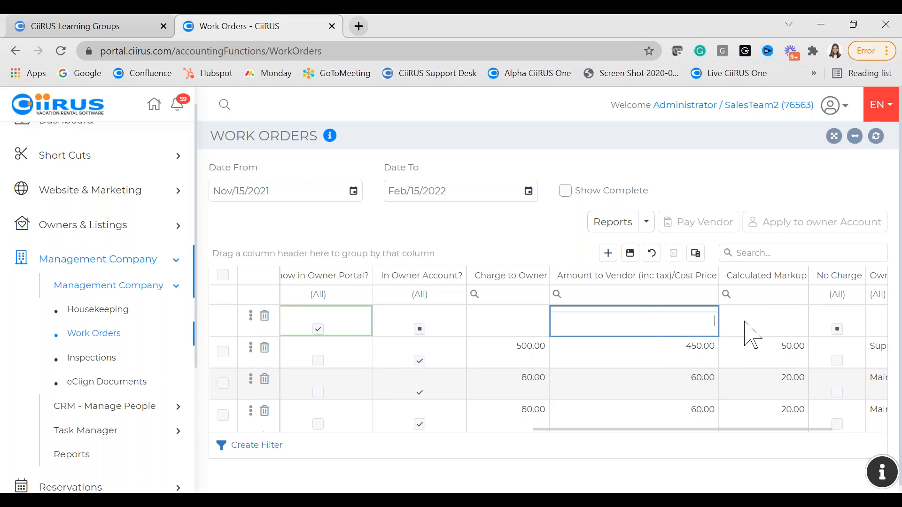
{"action": "left_click", "coordinate": [527, 321]}
{"action": "left_click", "coordinate": [628, 324]}
{"action": "type", "text": "5.00"}
Set the new work order's Charge to Owner to 10.00 and save the work orders grid.
{"action": "left_click", "coordinate": [509, 330]}
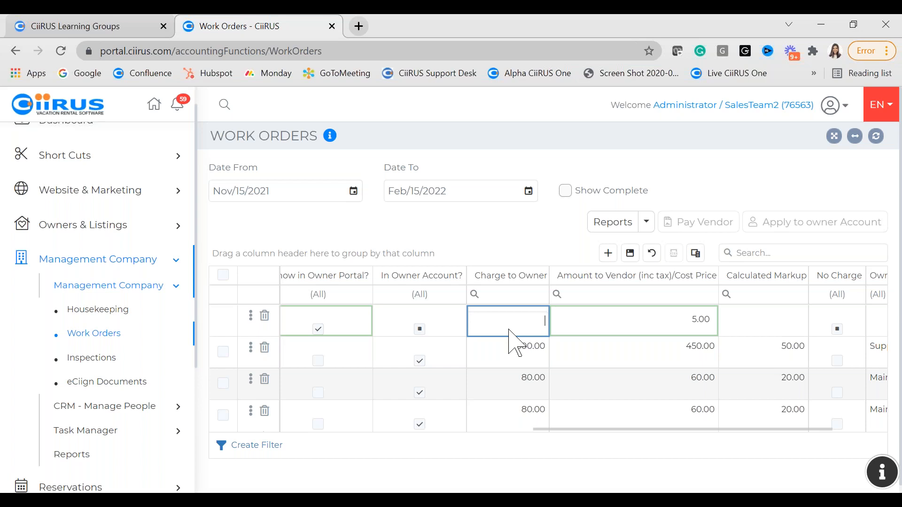
{"action": "type", "text": "0.00"}
{"action": "left_click", "coordinate": [630, 254]}
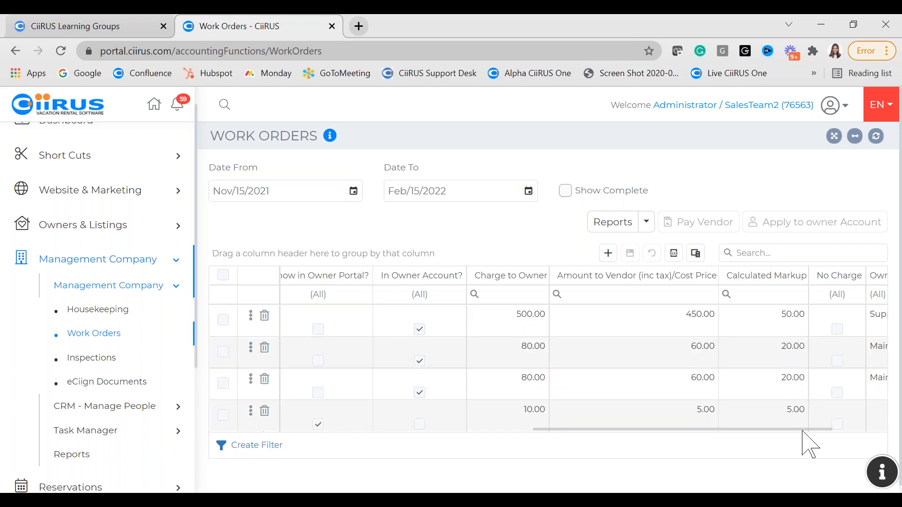
Review the saved Cove House work order's columns and the actions available for it, without choosing one.
{"action": "mouse_move", "coordinate": [819, 429]}
{"action": "left_mouse_down"}
{"action": "mouse_move", "coordinate": [879, 429]}
{"action": "mouse_move", "coordinate": [844, 414]}
{"action": "mouse_move", "coordinate": [741, 423]}
{"action": "mouse_move", "coordinate": [816, 432]}
{"action": "left_mouse_up"}
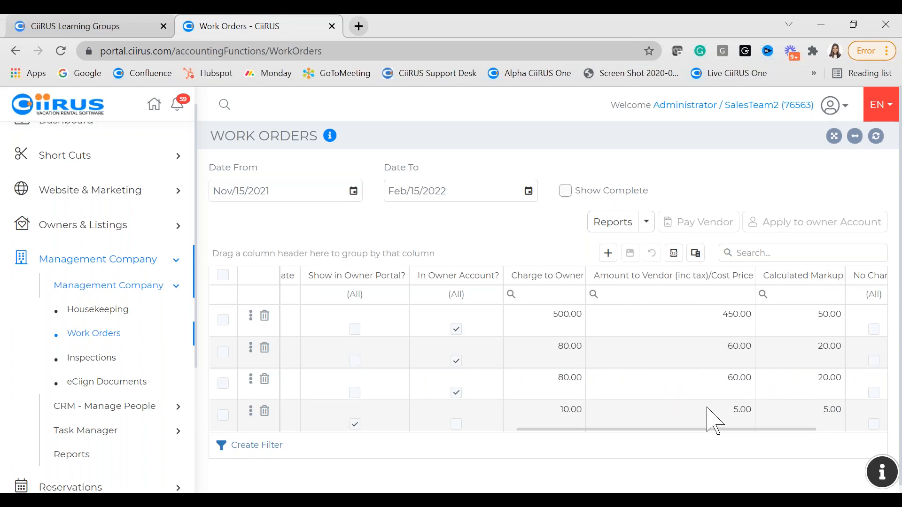
{"action": "left_click_drag", "start_coordinate": [812, 426], "coordinate": [298, 420]}
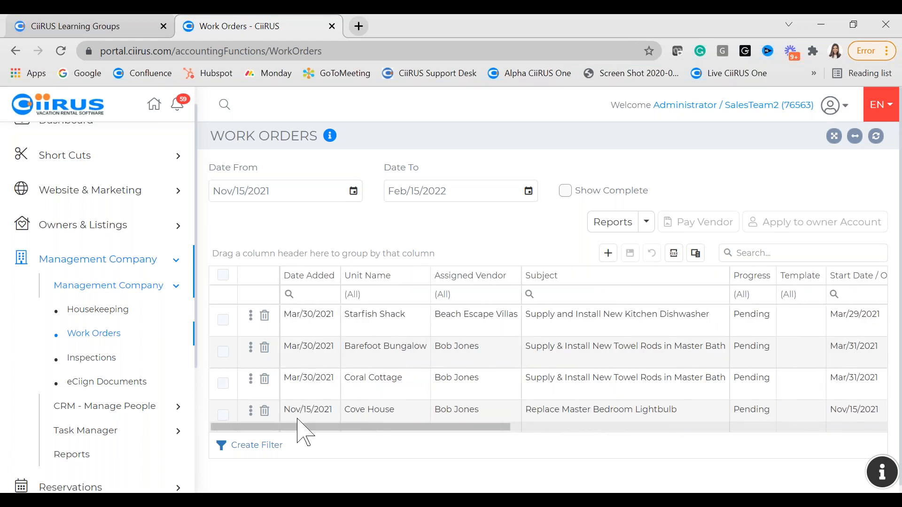
{"action": "left_click", "coordinate": [251, 412]}
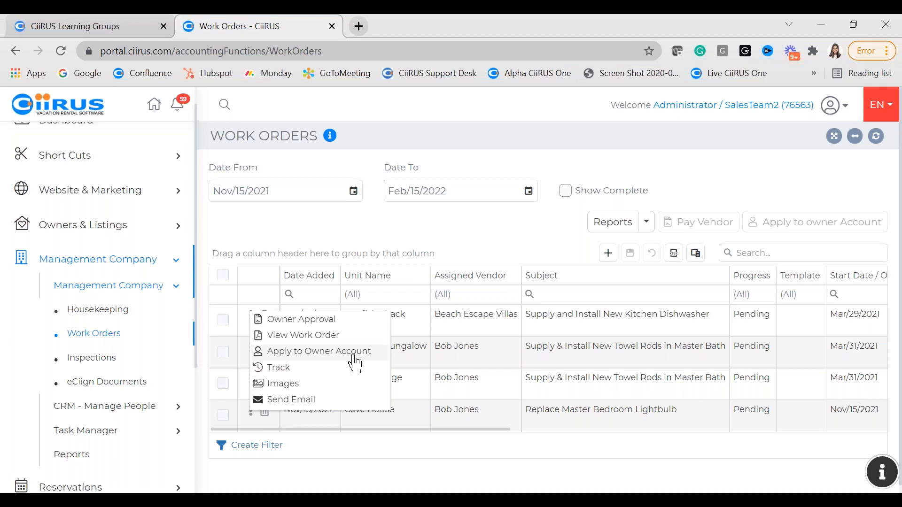
{"action": "left_click_drag", "start_coordinate": [494, 428], "coordinate": [636, 431]}
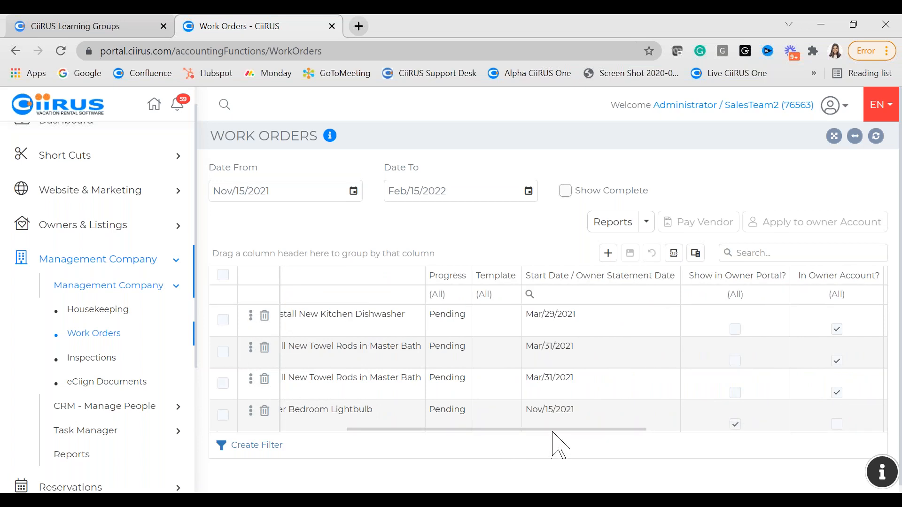
{"action": "left_click_drag", "start_coordinate": [520, 429], "coordinate": [281, 425]}
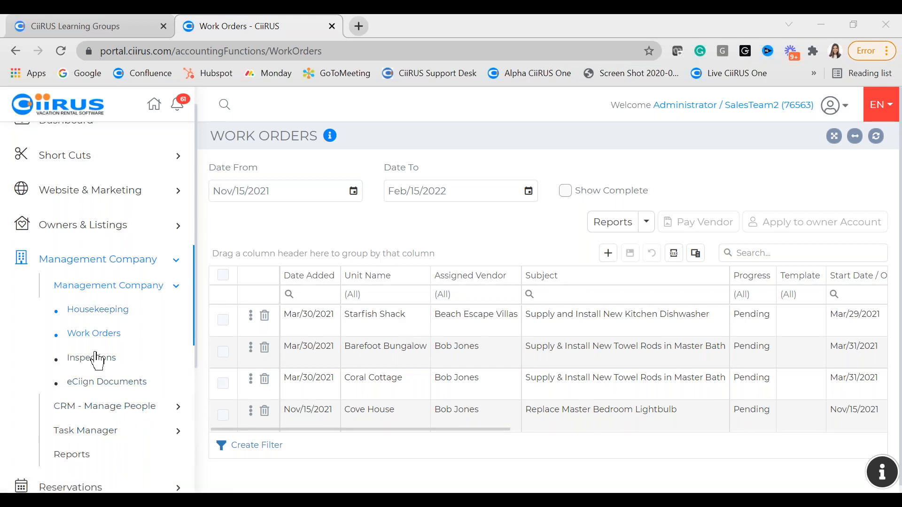
Open the Software Assistant from the Global Settings section in a new browser tab.
{"action": "scroll", "coordinate": [108, 371], "scroll_direction": "down", "scroll_amount": 4}
{"action": "scroll", "coordinate": [82, 334], "scroll_direction": "down", "scroll_amount": 2}
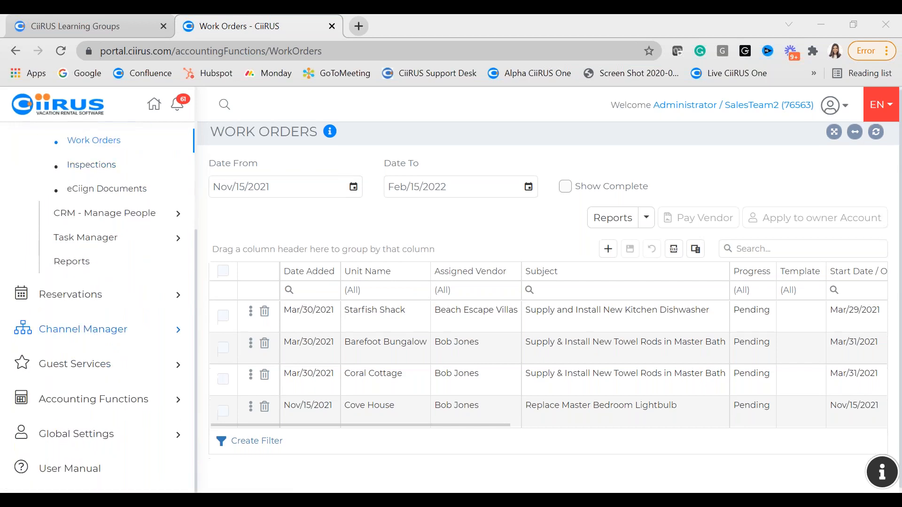
{"action": "left_click", "coordinate": [82, 442]}
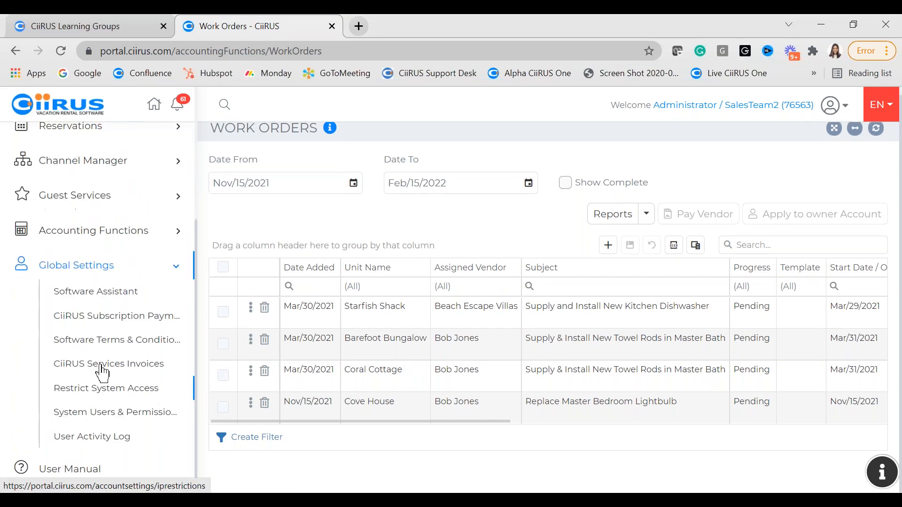
{"action": "right_click", "coordinate": [105, 292]}
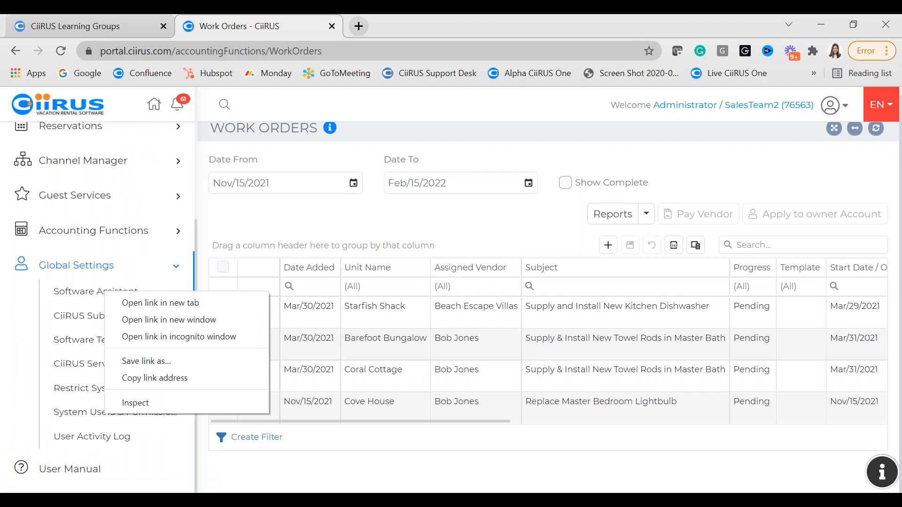
{"action": "left_click", "coordinate": [151, 303]}
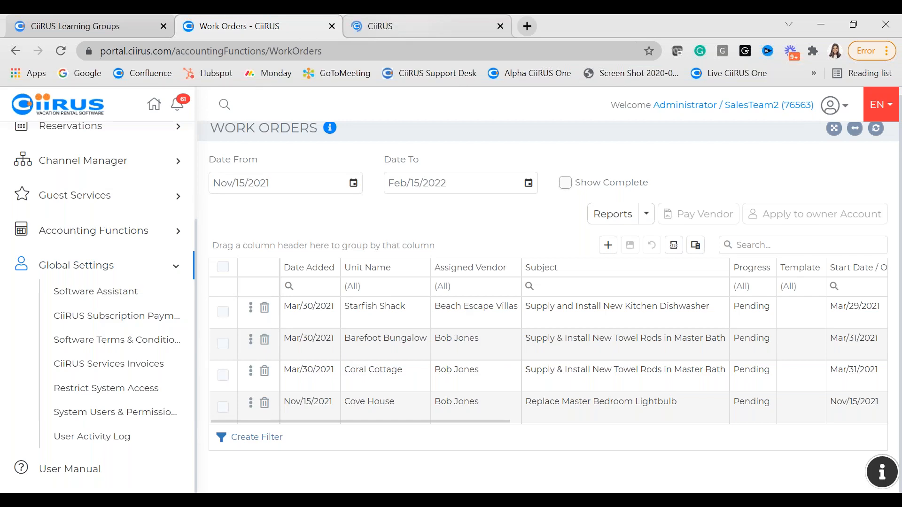
Go to the Owner Transaction Types settings in the Software Settings Assistant.
{"action": "left_click", "coordinate": [413, 26]}
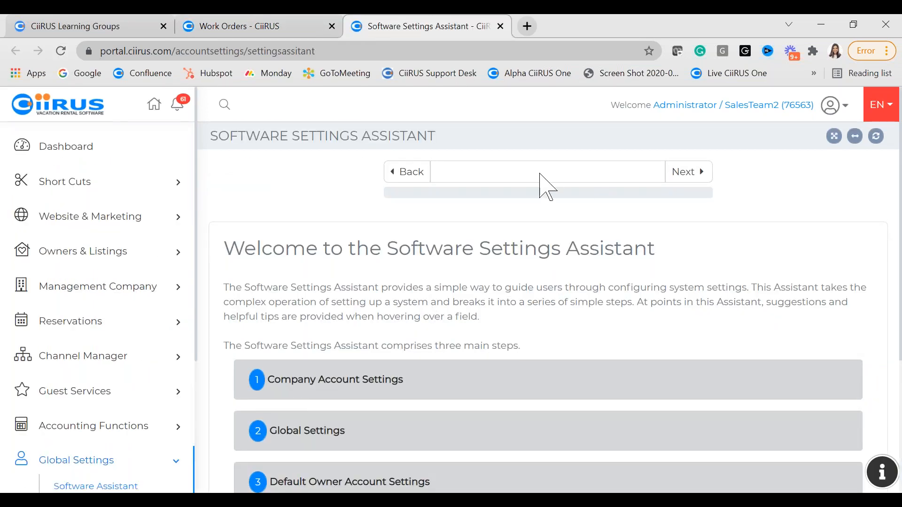
{"action": "left_click", "coordinate": [643, 180]}
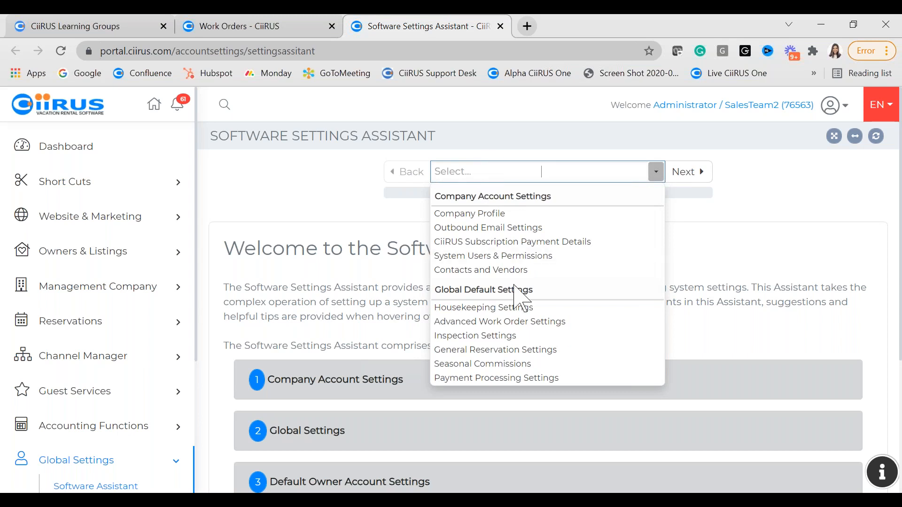
{"action": "scroll", "coordinate": [505, 336], "scroll_direction": "down", "scroll_amount": 3}
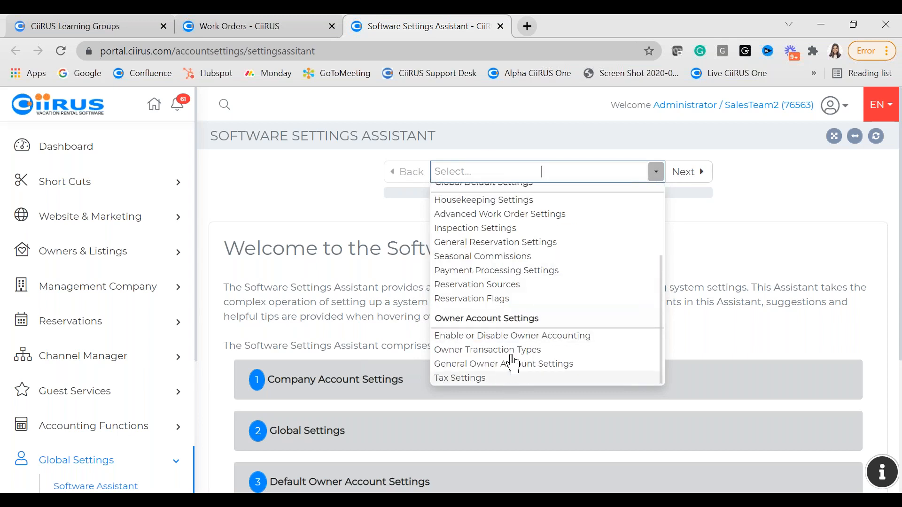
{"action": "double_click", "coordinate": [511, 356]}
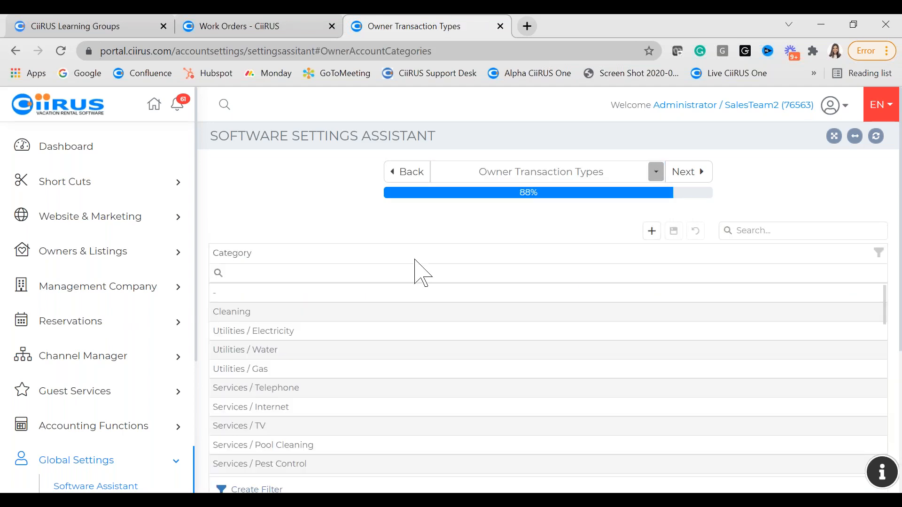
Examine the predefined owner transaction types and the guidance on their use and QuickBooks mapping.
{"action": "scroll", "coordinate": [414, 264], "scroll_direction": "down", "scroll_amount": 3}
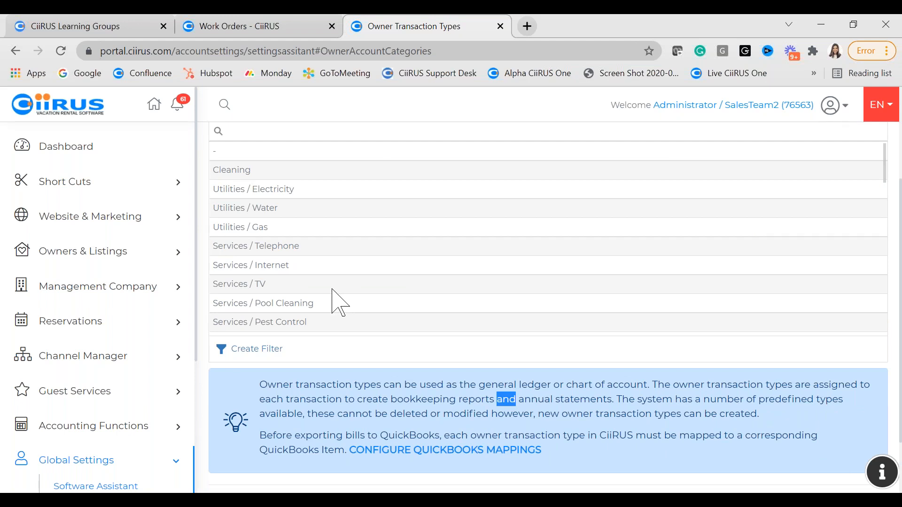
{"action": "scroll", "coordinate": [339, 303], "scroll_direction": "down", "scroll_amount": 3}
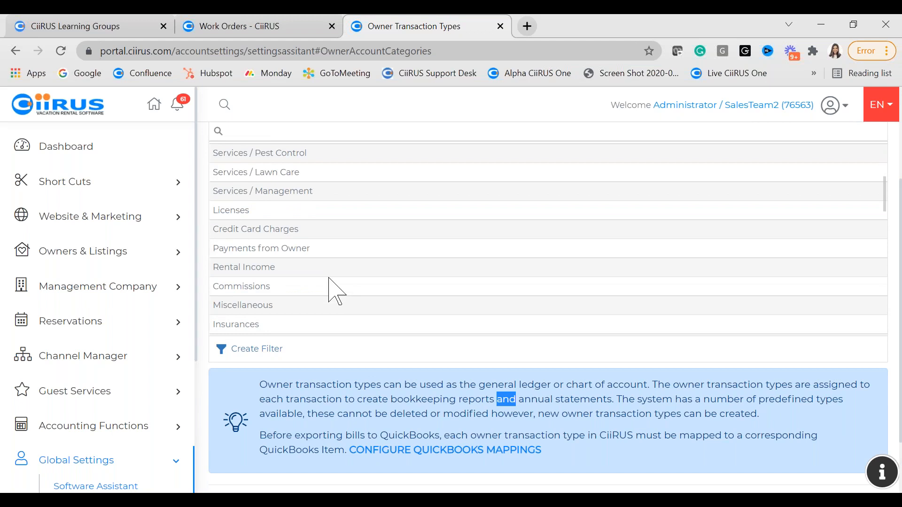
{"action": "scroll", "coordinate": [336, 291], "scroll_direction": "down", "scroll_amount": 3}
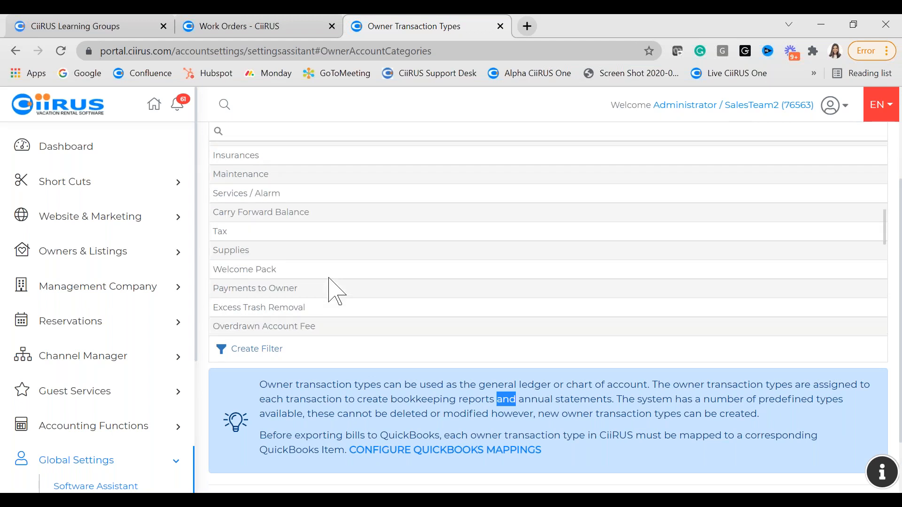
{"action": "scroll", "coordinate": [333, 290], "scroll_direction": "up", "scroll_amount": 3}
{"action": "scroll", "coordinate": [332, 288], "scroll_direction": "down", "scroll_amount": 1}
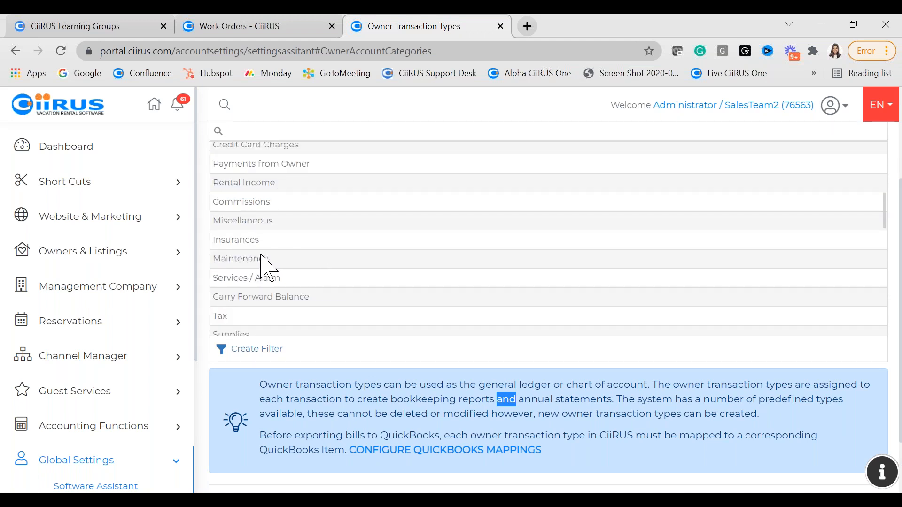
{"action": "scroll", "coordinate": [276, 256], "scroll_direction": "down", "scroll_amount": 6}
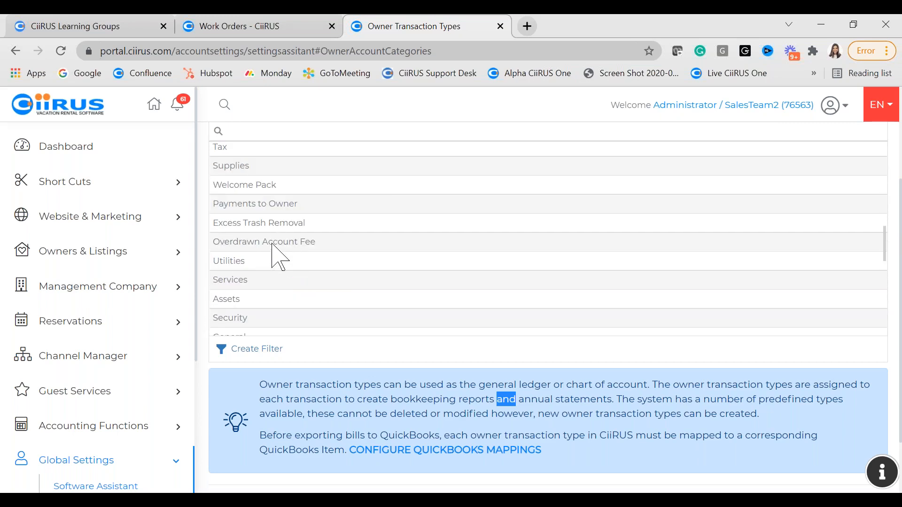
{"action": "scroll", "coordinate": [245, 310], "scroll_direction": "down", "scroll_amount": 4}
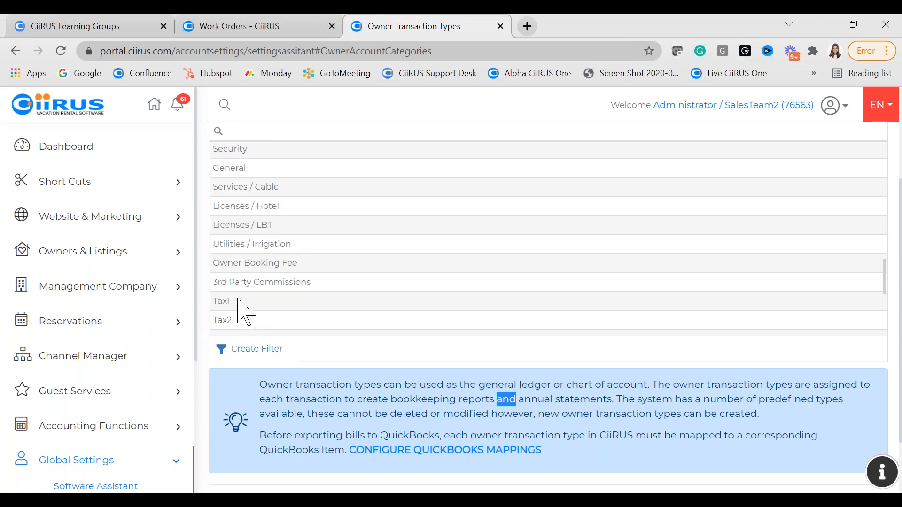
{"action": "scroll", "coordinate": [306, 268], "scroll_direction": "down", "scroll_amount": 1}
{"action": "scroll", "coordinate": [317, 313], "scroll_direction": "up", "scroll_amount": 15}
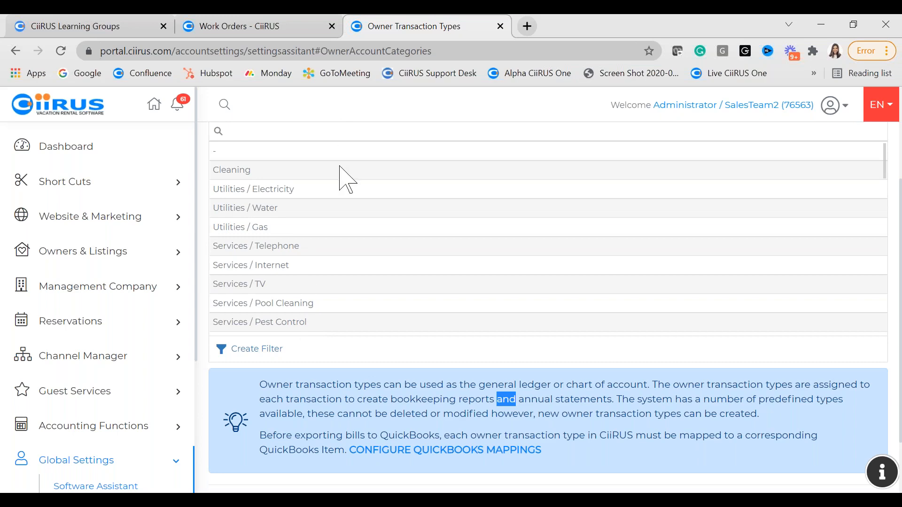
{"action": "scroll", "coordinate": [340, 172], "scroll_direction": "up", "scroll_amount": 3}
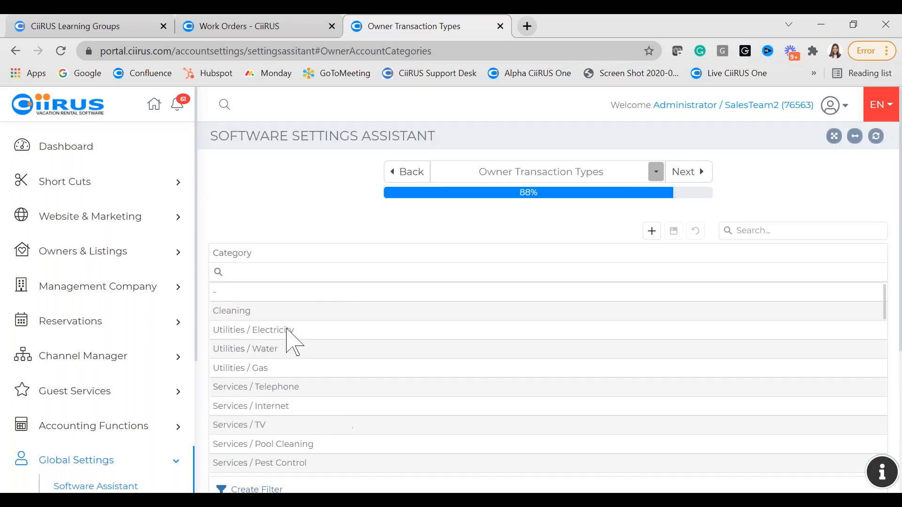
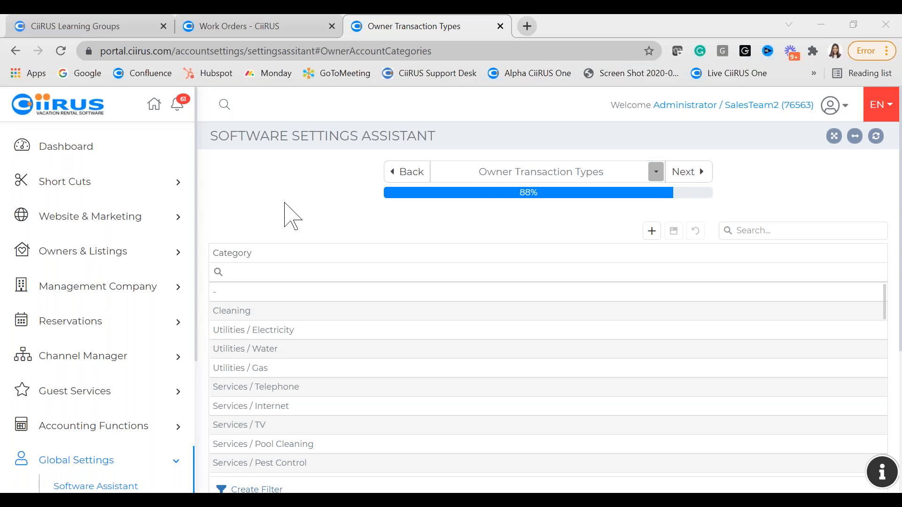
Open the Task Templates page of the Task Manager in the Management Company section.
{"action": "left_click", "coordinate": [87, 295]}
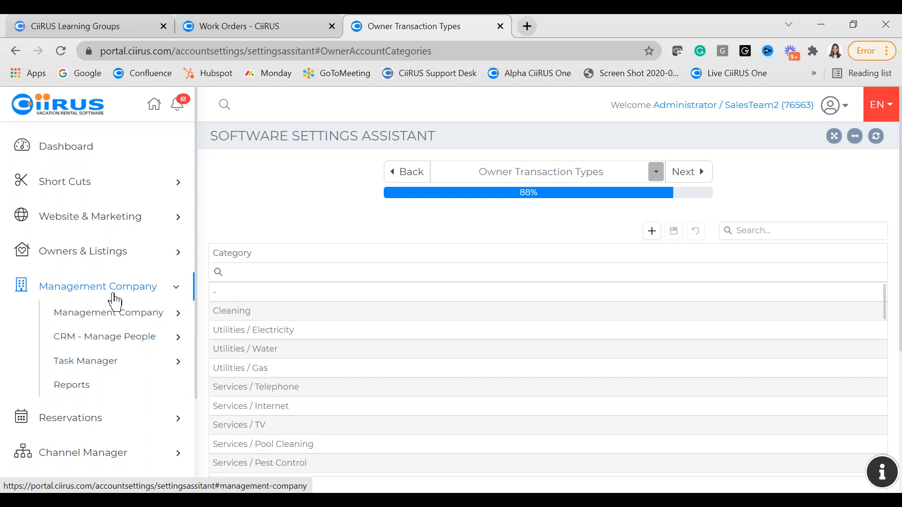
{"action": "left_click", "coordinate": [89, 371]}
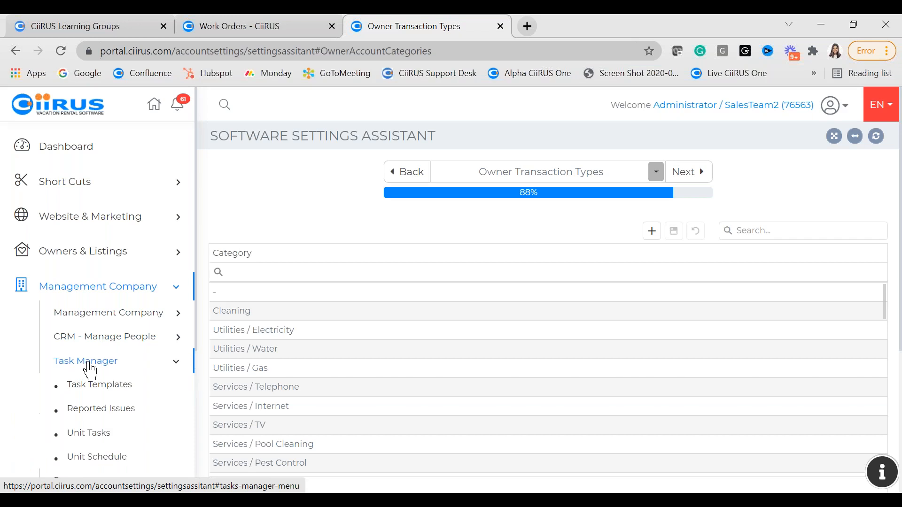
{"action": "scroll", "coordinate": [90, 371], "scroll_direction": "down", "scroll_amount": 3}
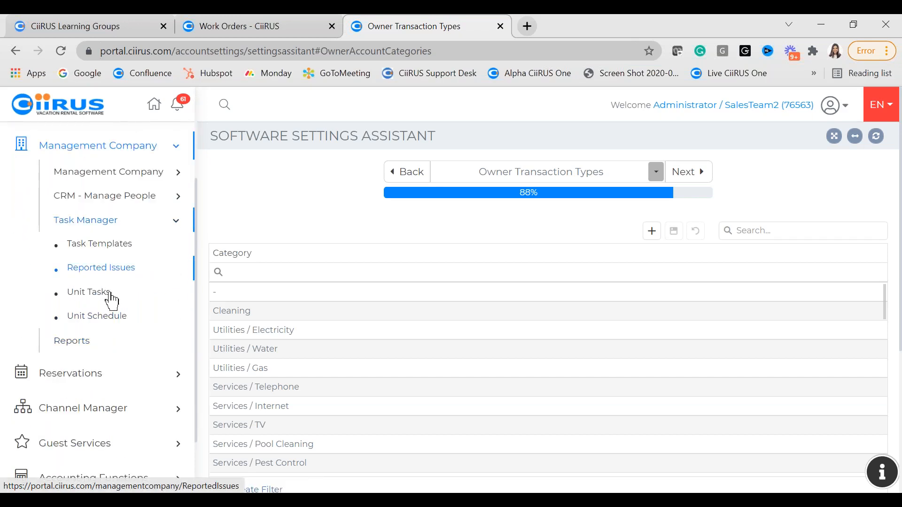
{"action": "left_click", "coordinate": [100, 249]}
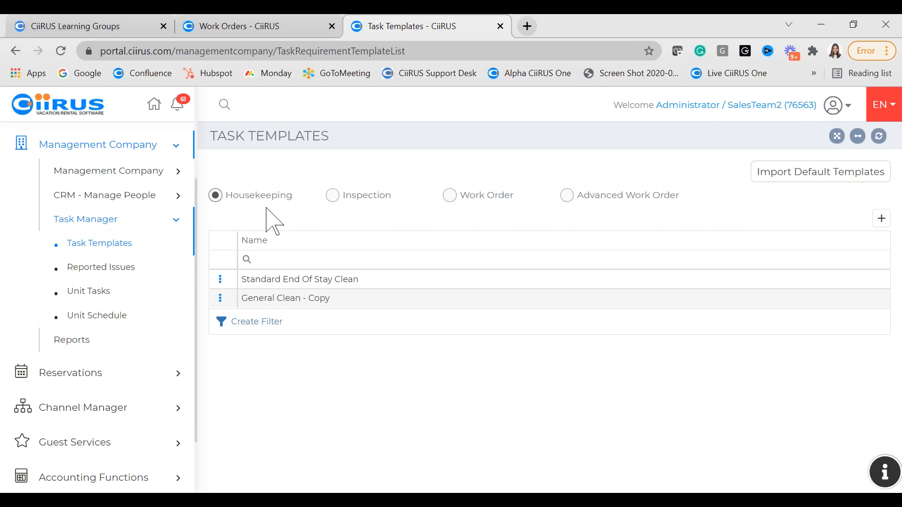
Try to import the default General Clean housekeeping template under the name General Clean - Copy.
{"action": "left_click", "coordinate": [818, 180]}
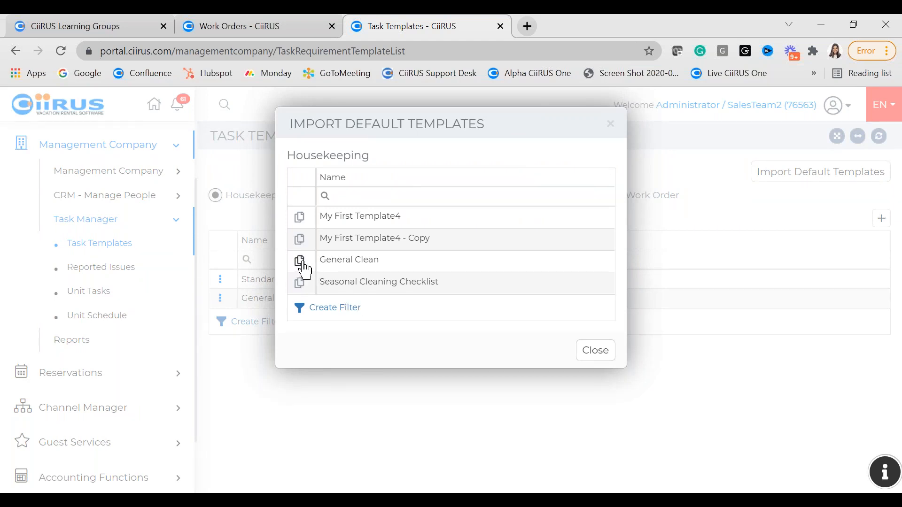
{"action": "left_click", "coordinate": [301, 263]}
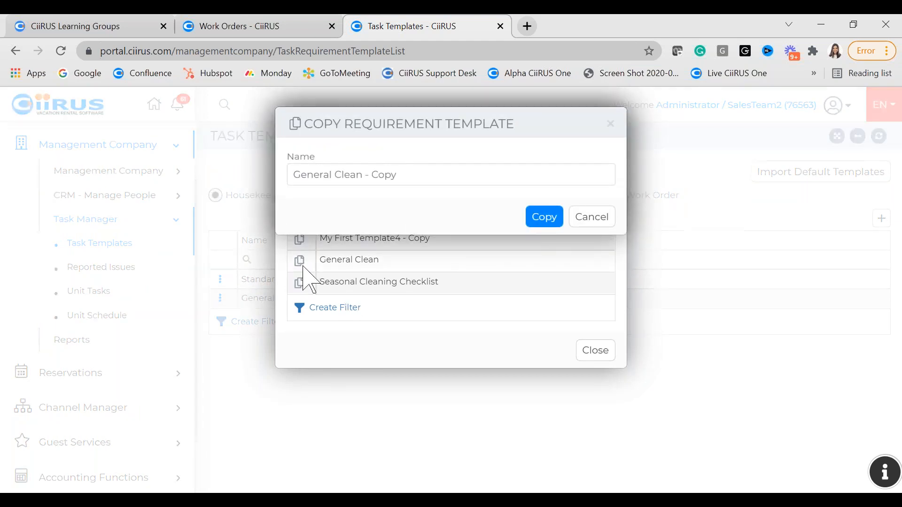
{"action": "triple_click", "coordinate": [393, 170]}
{"action": "left_click", "coordinate": [428, 172]}
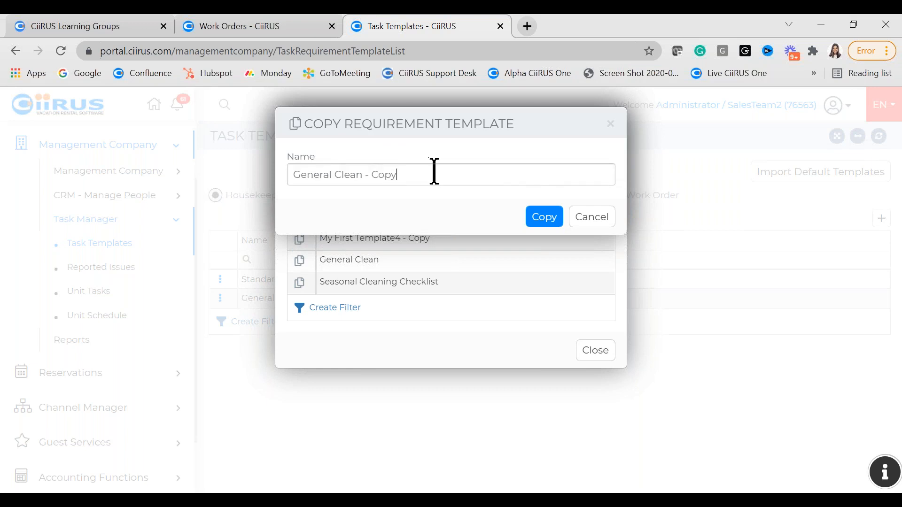
{"action": "left_click", "coordinate": [544, 216]}
{"action": "left_click", "coordinate": [597, 352]}
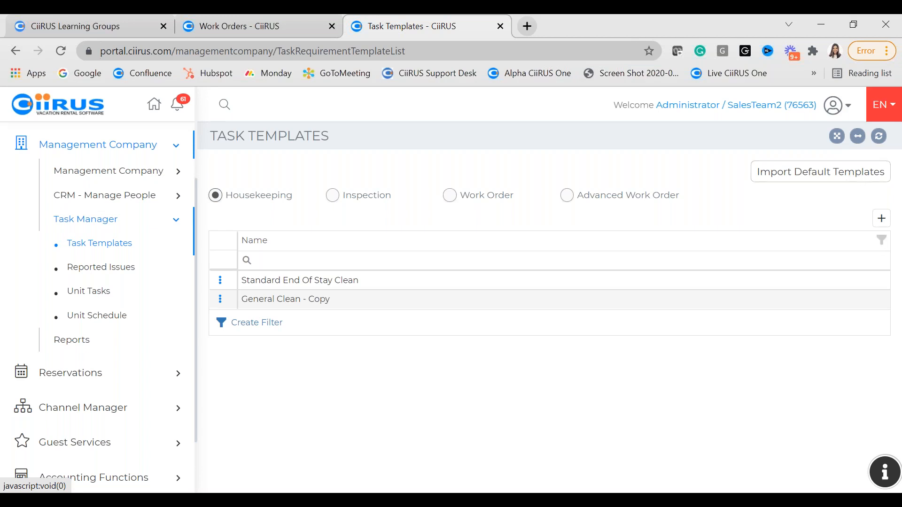
Import the default General Clean housekeeping template under the name General Clean - Example.
{"action": "left_click", "coordinate": [821, 172]}
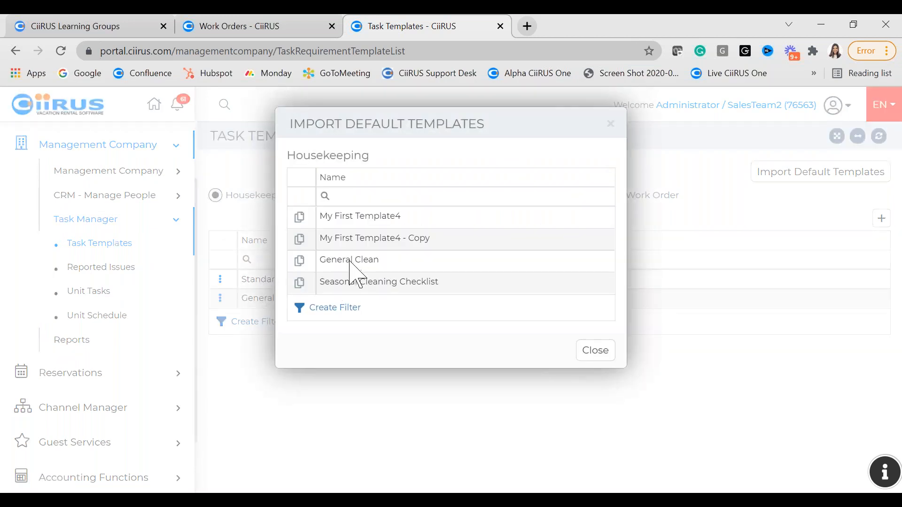
{"action": "left_click", "coordinate": [299, 267]}
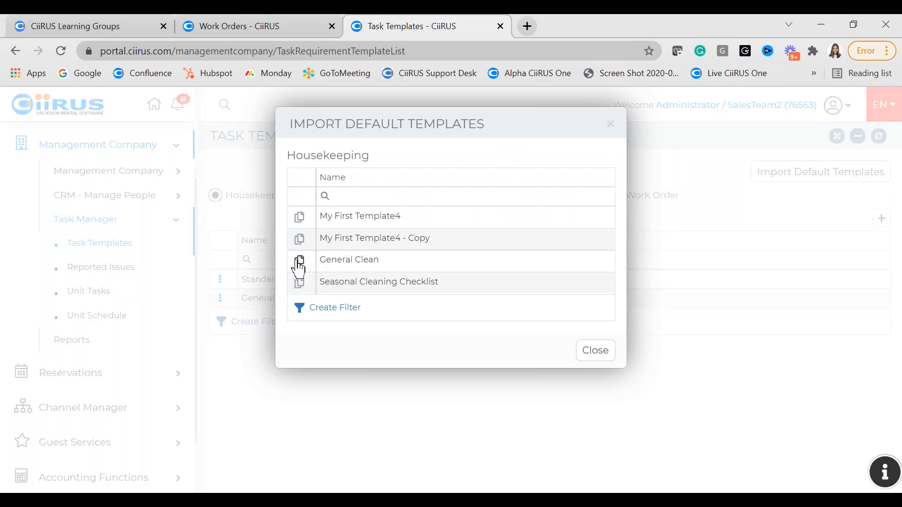
{"action": "double_click", "coordinate": [386, 174]}
{"action": "type", "text": "Example"}
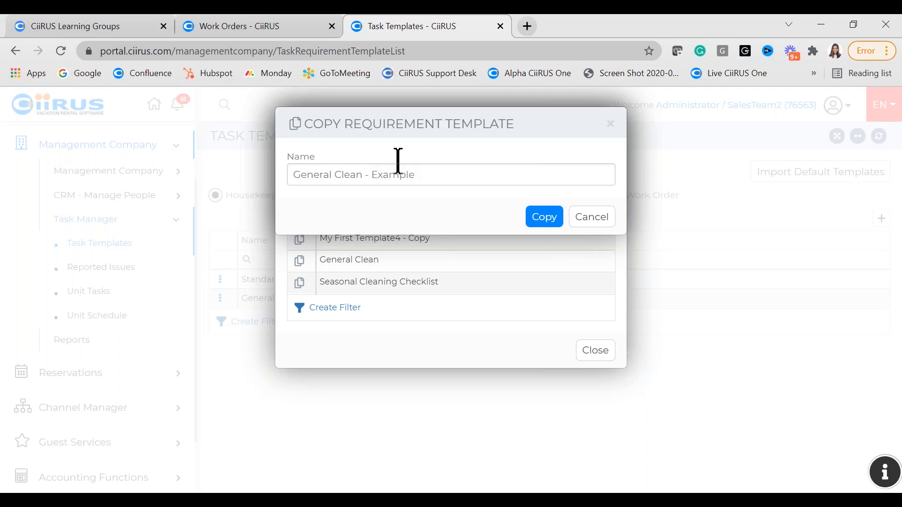
{"action": "left_click", "coordinate": [543, 219]}
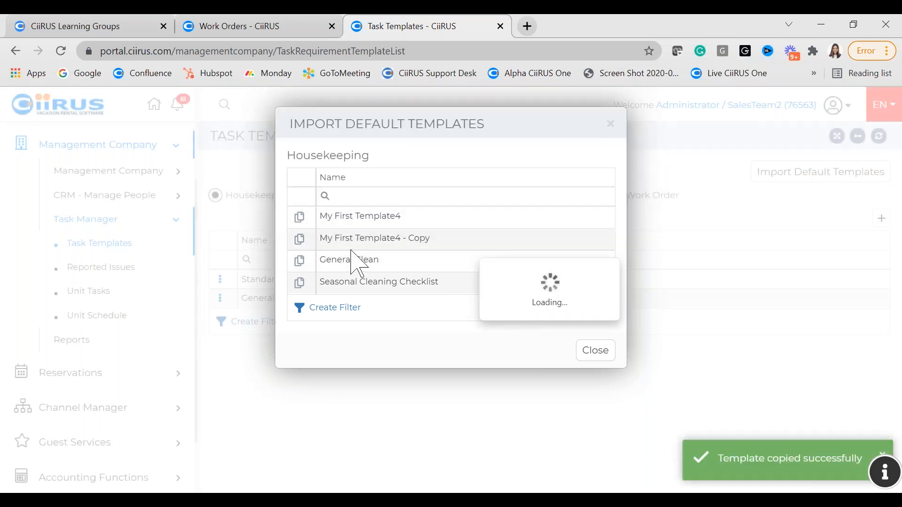
{"action": "left_click", "coordinate": [609, 359]}
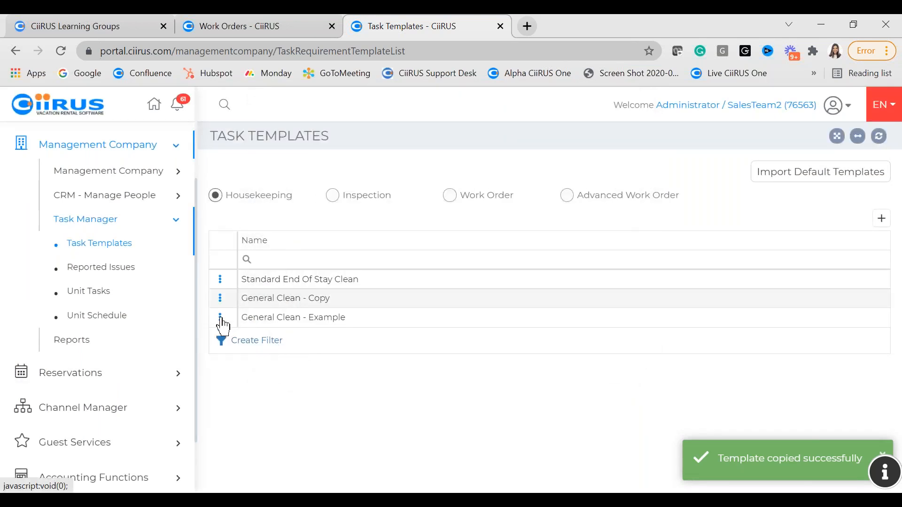
Open the General Clean - Example template for editing and look through its Living Room checklist.
{"action": "left_click", "coordinate": [220, 318]}
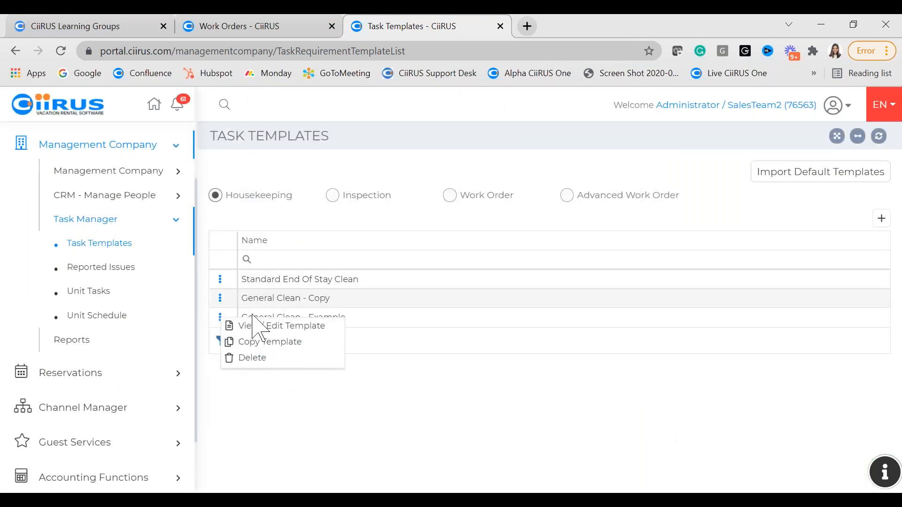
{"action": "left_click", "coordinate": [271, 328]}
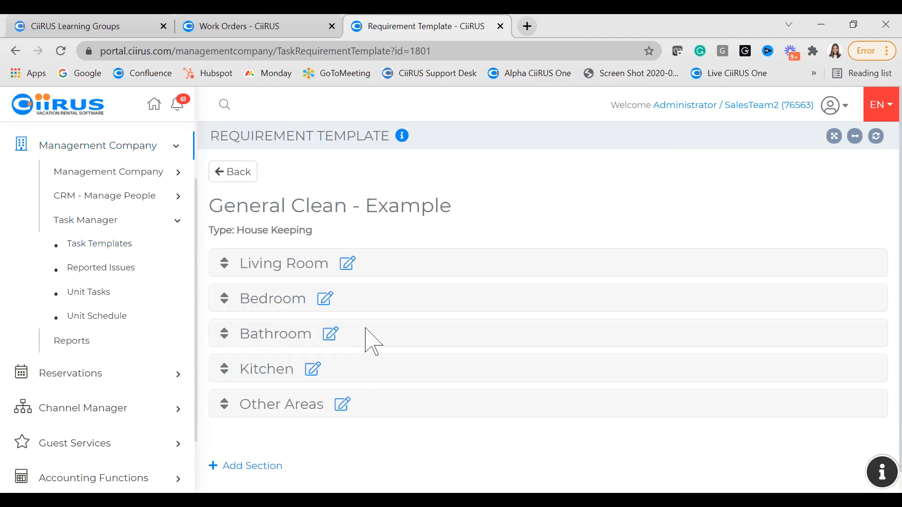
{"action": "scroll", "coordinate": [405, 430], "scroll_direction": "down", "scroll_amount": 1}
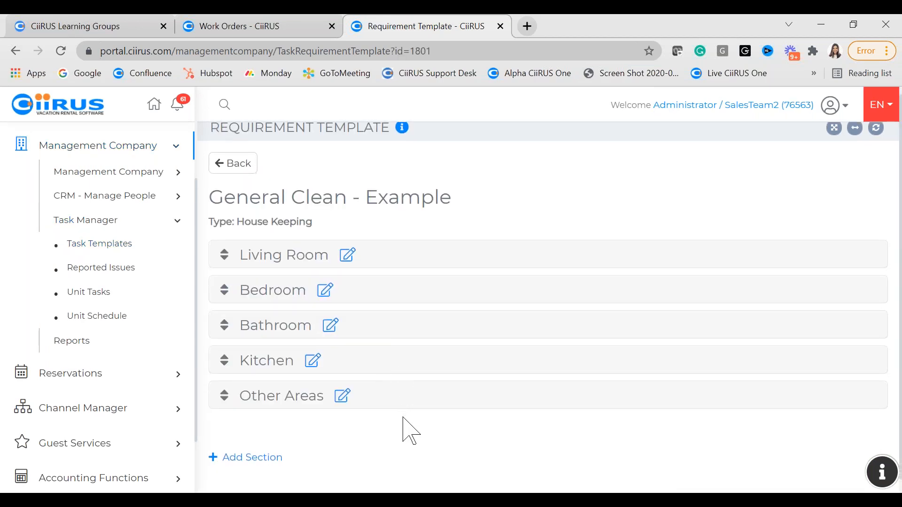
{"action": "left_click", "coordinate": [228, 250]}
{"action": "scroll", "coordinate": [252, 281], "scroll_direction": "down", "scroll_amount": 3}
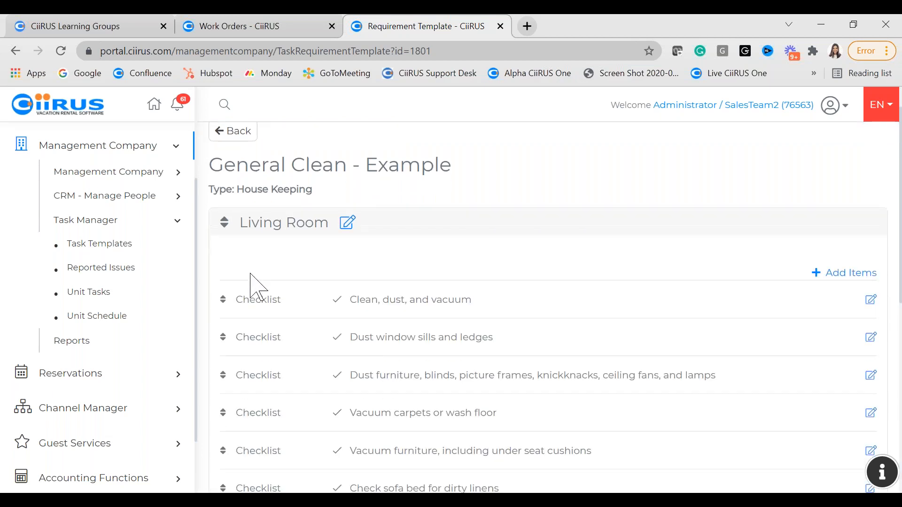
{"action": "scroll", "coordinate": [268, 227], "scroll_direction": "up", "scroll_amount": 2}
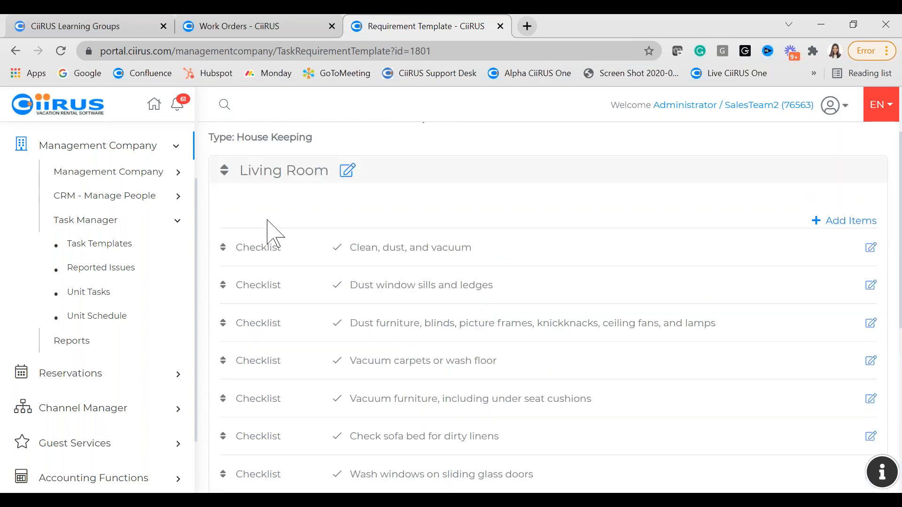
{"action": "left_click", "coordinate": [223, 172]}
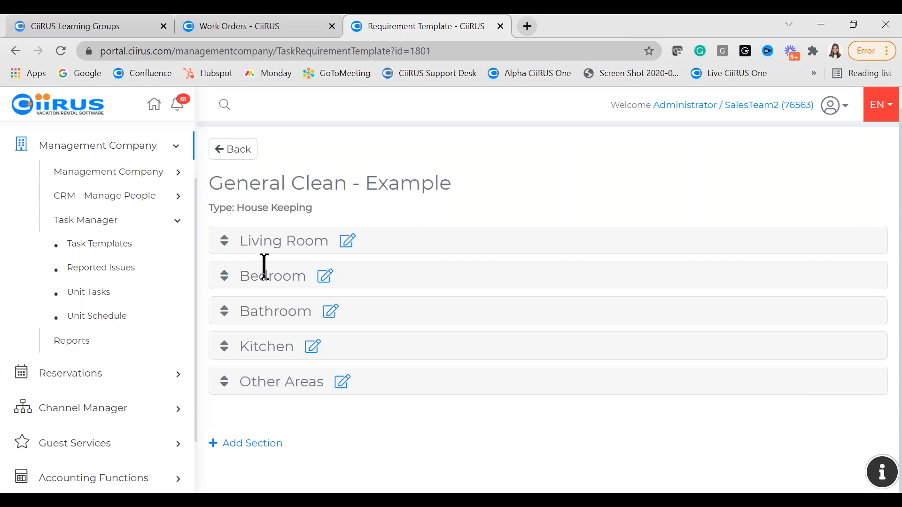
Examine the requirement types offered for a new Living Room question, and return to the task template list.
{"action": "left_click", "coordinate": [226, 245]}
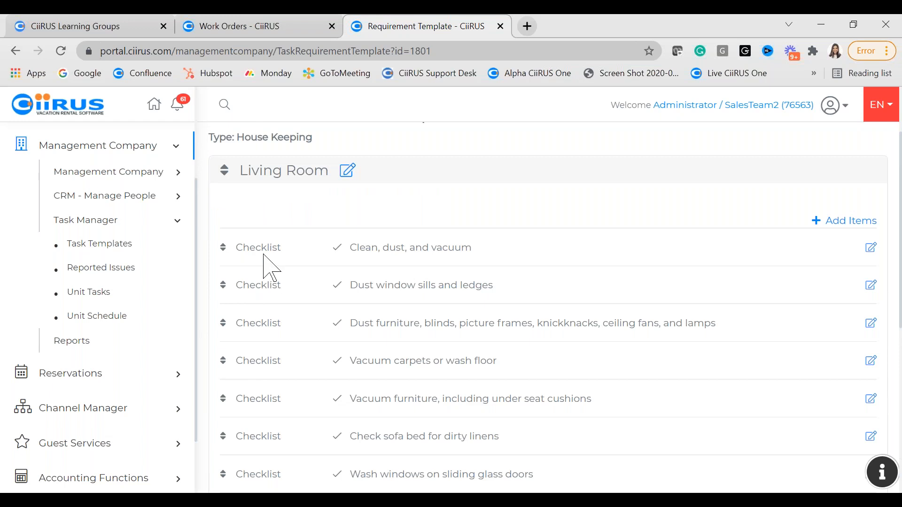
{"action": "scroll", "coordinate": [261, 277], "scroll_direction": "down", "scroll_amount": 6}
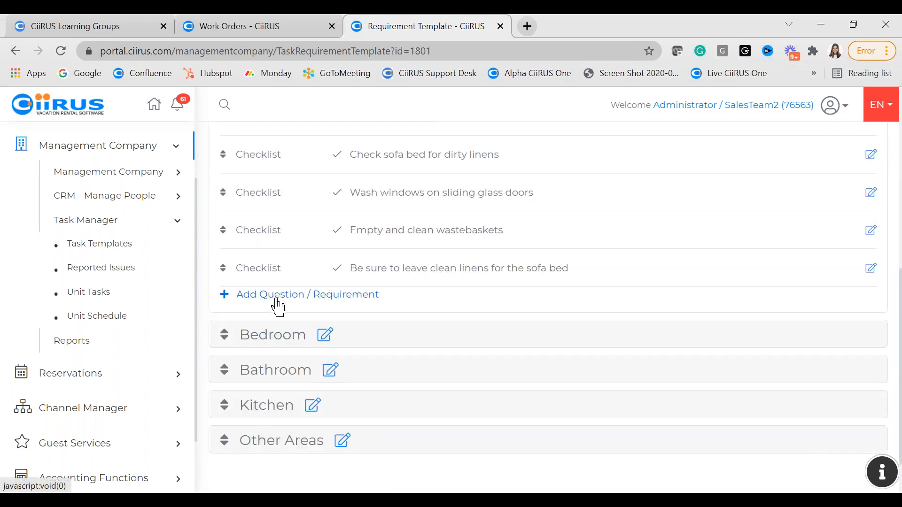
{"action": "left_click", "coordinate": [308, 300]}
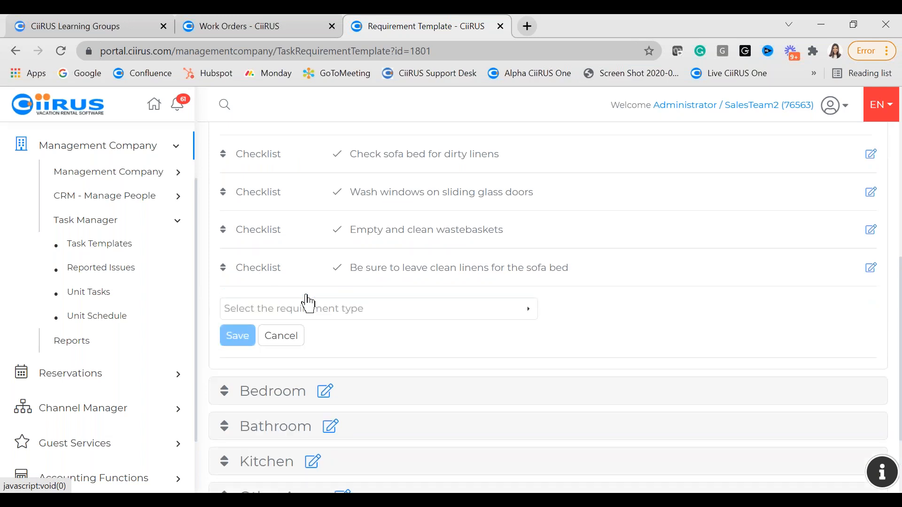
{"action": "left_click", "coordinate": [365, 314]}
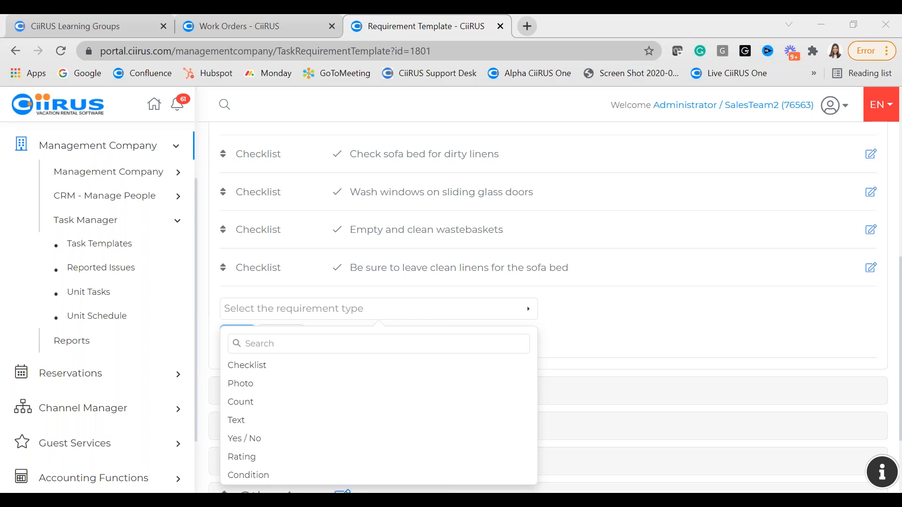
{"action": "left_click", "coordinate": [585, 342]}
{"action": "scroll", "coordinate": [588, 357], "scroll_direction": "up", "scroll_amount": 8}
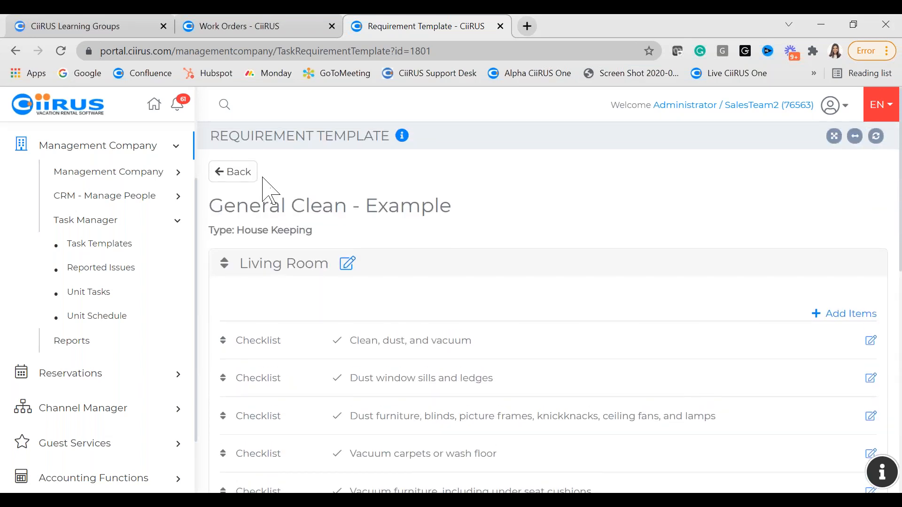
{"action": "left_click", "coordinate": [247, 183]}
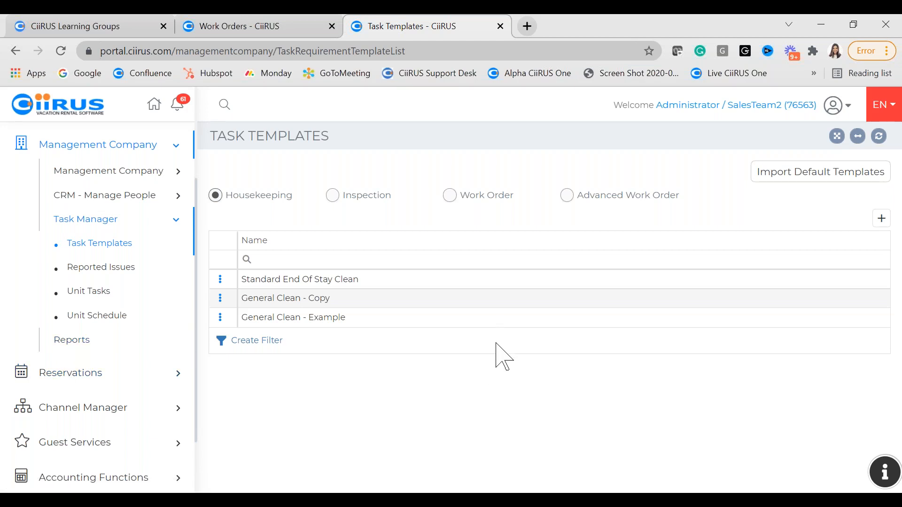
Add a task template named Deep Clean in the Housekeeping category.
{"action": "left_click", "coordinate": [883, 224]}
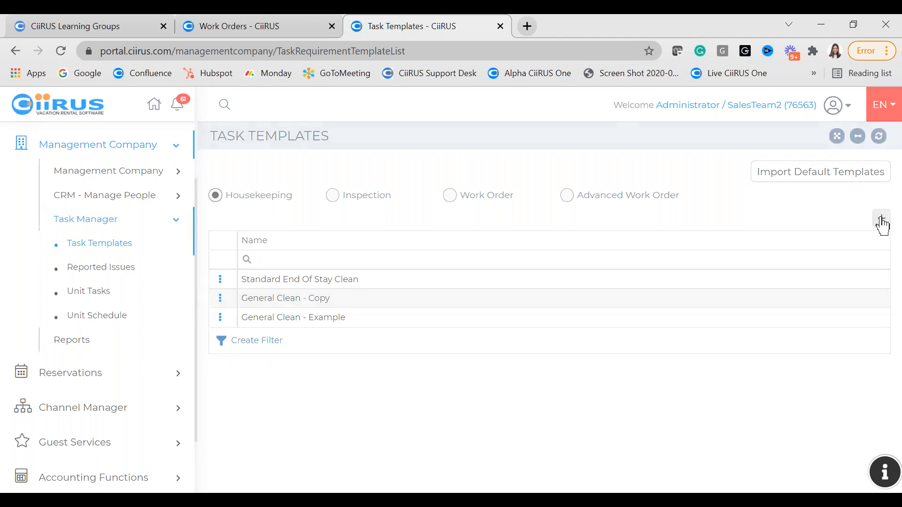
{"action": "left_click", "coordinate": [357, 181]}
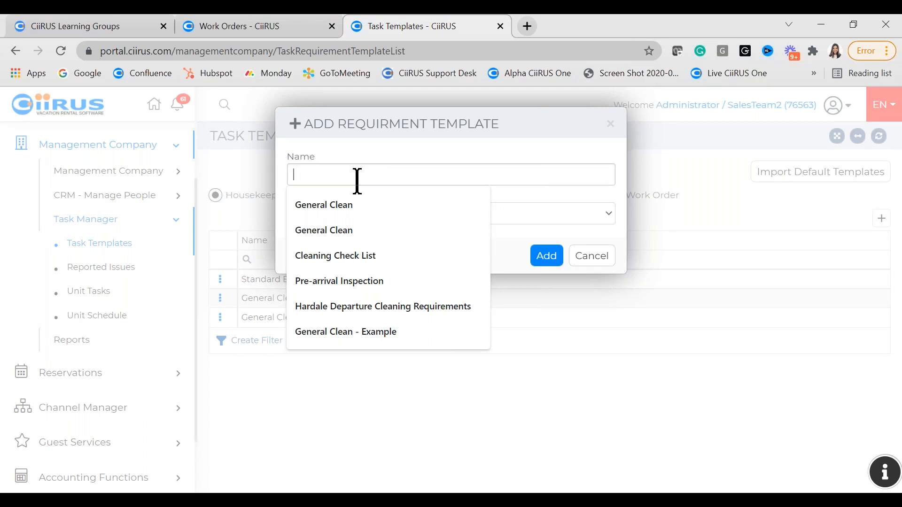
{"action": "type", "text": "COVID S"}
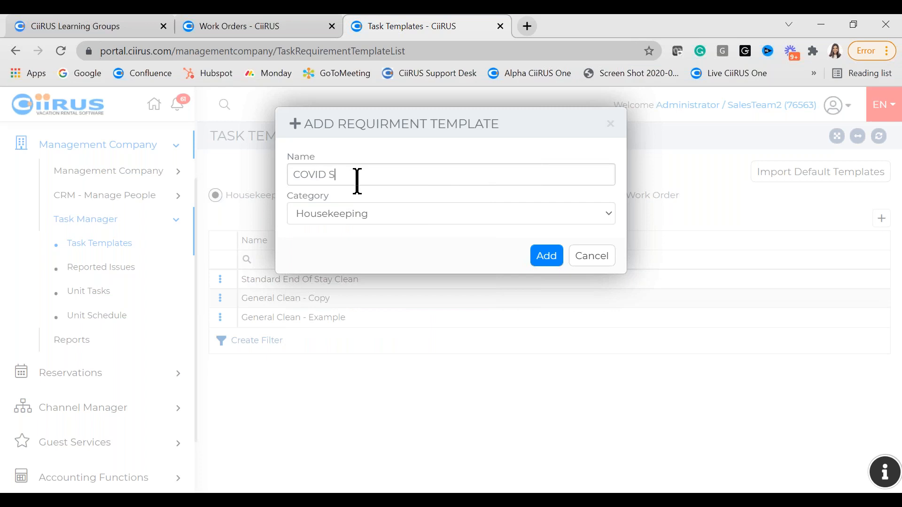
{"action": "type", "text": "anitary Cla"}
{"action": "key", "text": "BackSpace"}
{"action": "type", "text": "ean"}
{"action": "triple_click", "coordinate": [338, 174]}
{"action": "key", "text": "BackSpace"}
{"action": "type", "text": "Deep Clean"}
{"action": "left_click", "coordinate": [404, 215]}
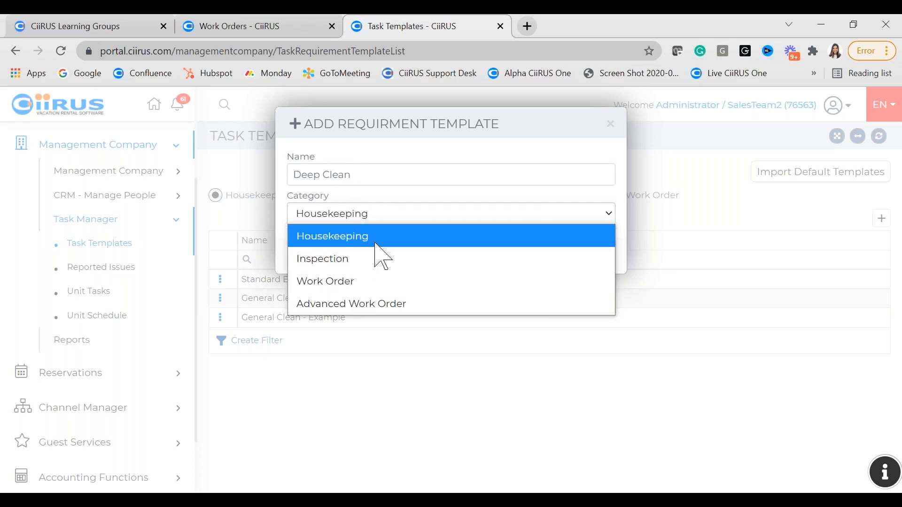
{"action": "left_click", "coordinate": [346, 241]}
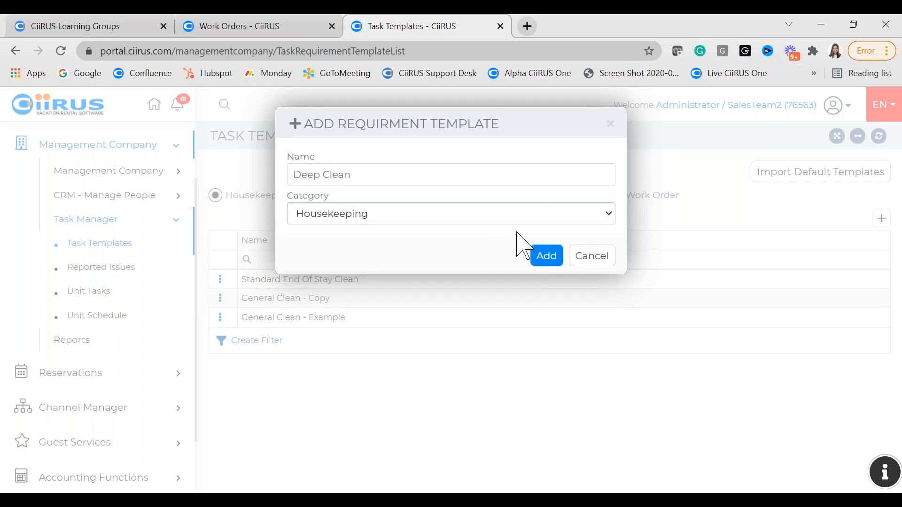
{"action": "left_click", "coordinate": [544, 257]}
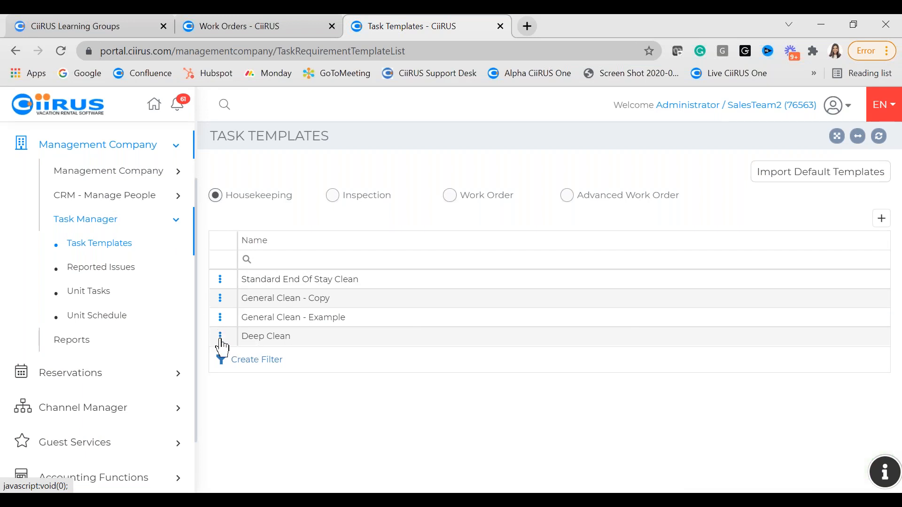
Open the Deep Clean template for editing and add a Kitchen section to it.
{"action": "left_click", "coordinate": [220, 340]}
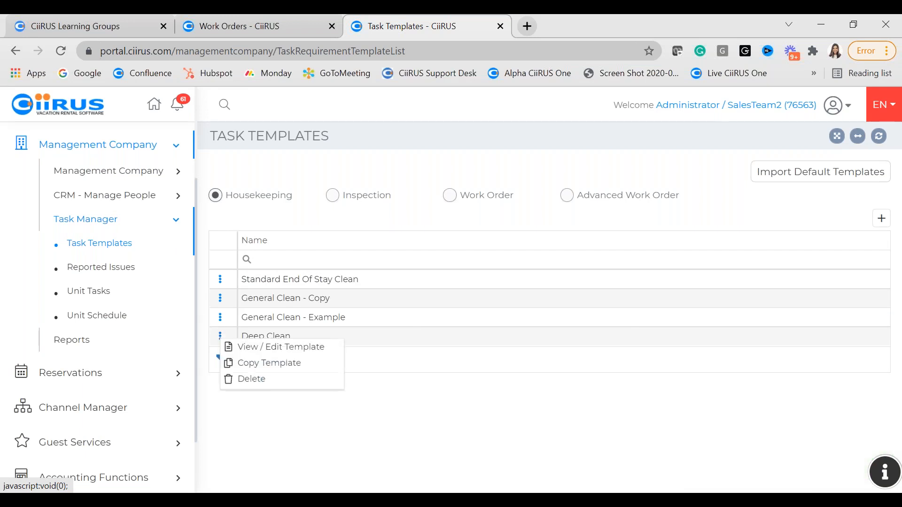
{"action": "left_click", "coordinate": [278, 350]}
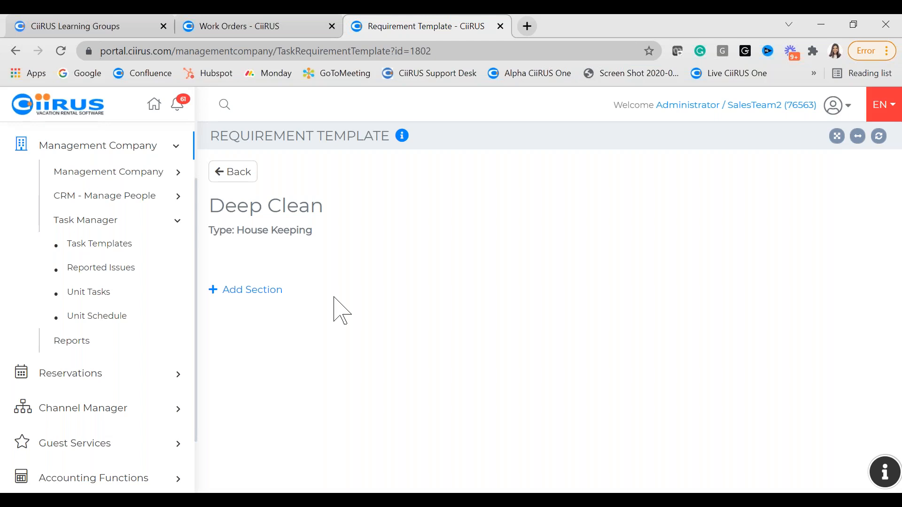
{"action": "left_click", "coordinate": [261, 291]}
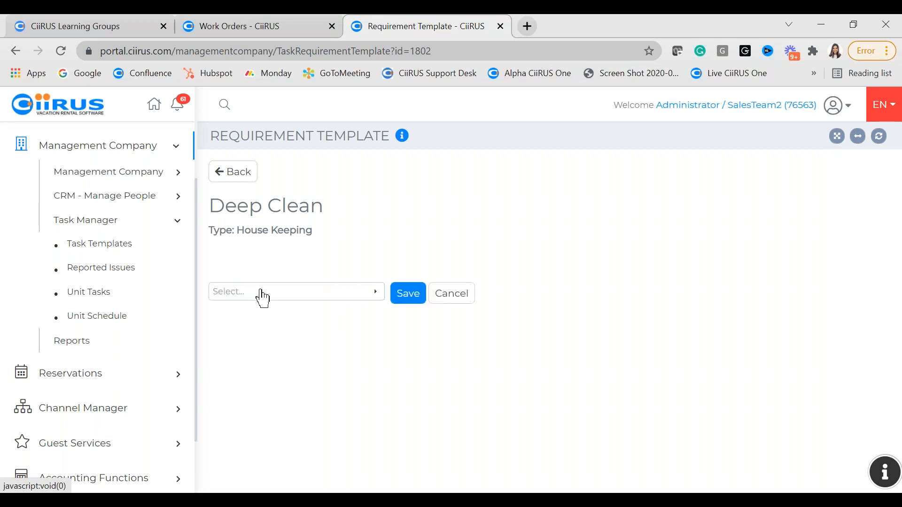
{"action": "left_click", "coordinate": [376, 293]}
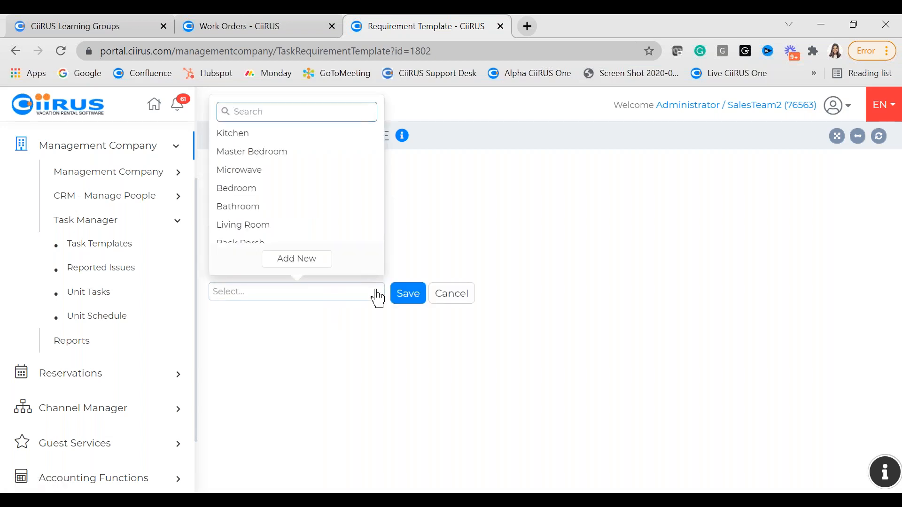
{"action": "scroll", "coordinate": [330, 201], "scroll_direction": "down", "scroll_amount": 3}
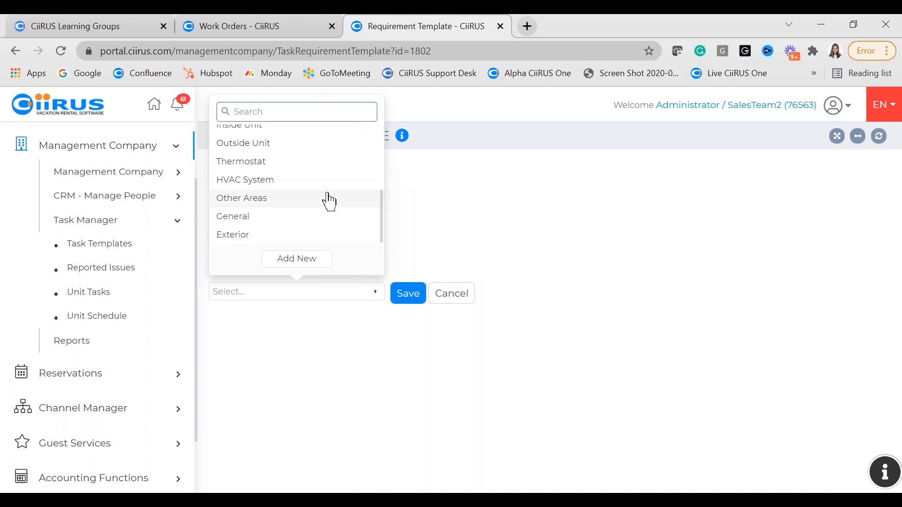
{"action": "scroll", "coordinate": [328, 225], "scroll_direction": "up", "scroll_amount": 3}
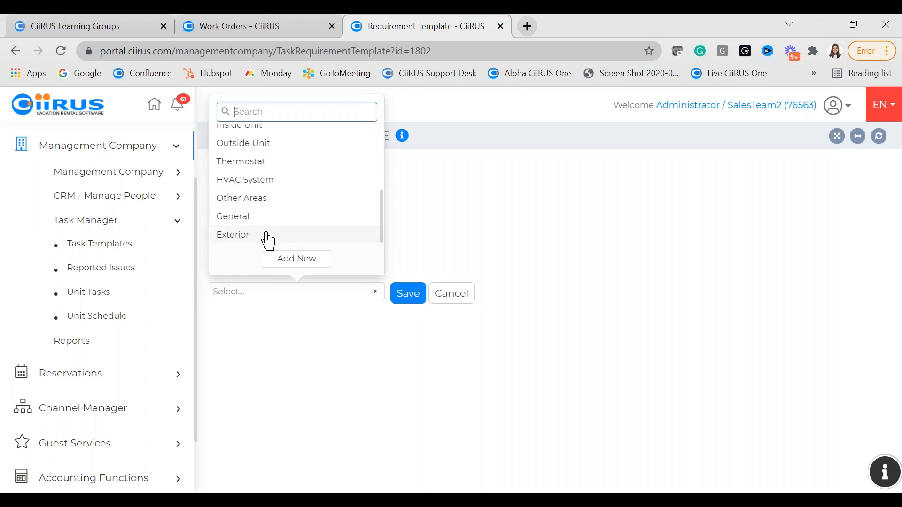
{"action": "scroll", "coordinate": [268, 233], "scroll_direction": "up", "scroll_amount": 5}
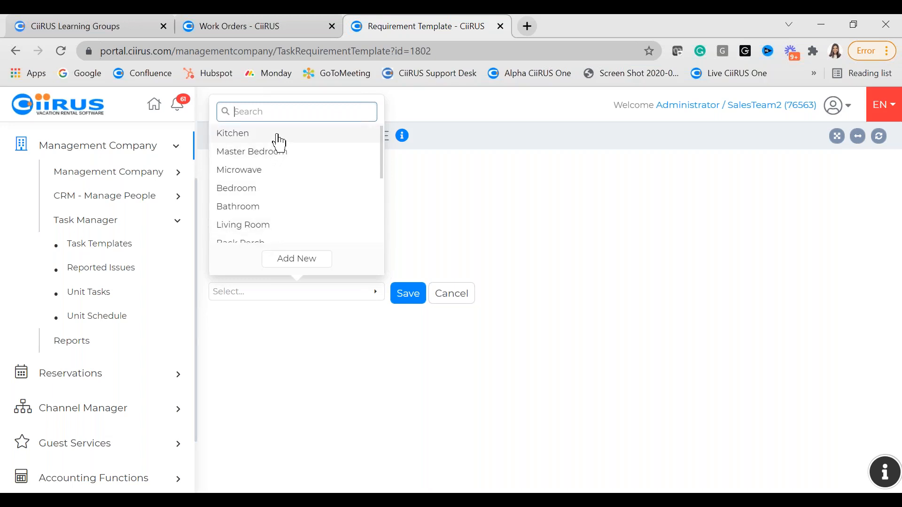
{"action": "left_click", "coordinate": [250, 141]}
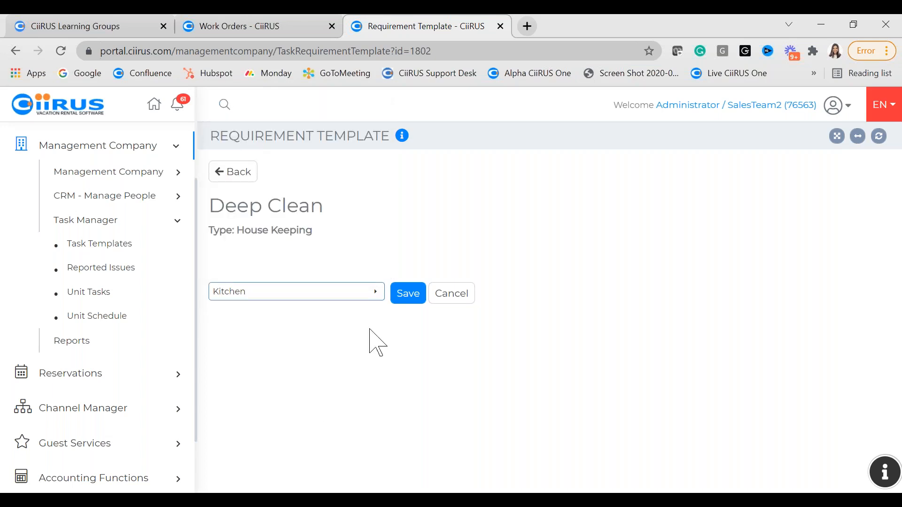
{"action": "left_click", "coordinate": [407, 306]}
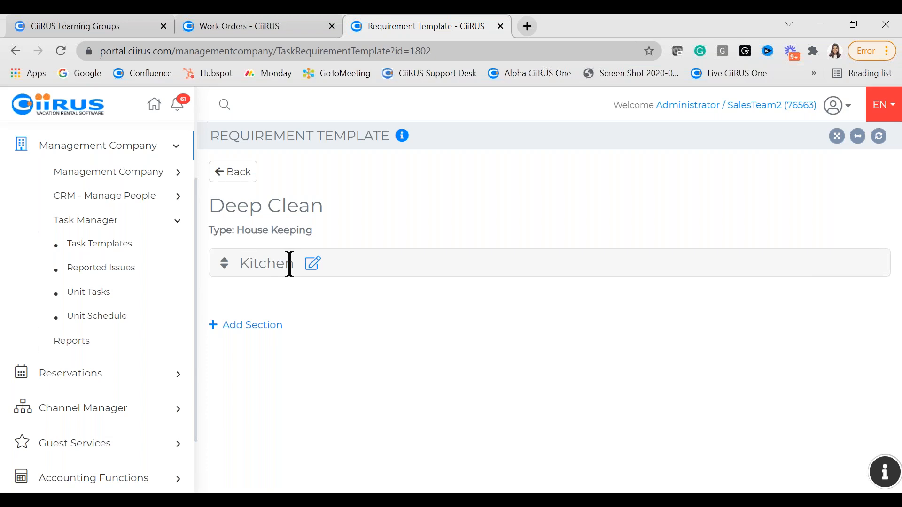
Add two Bedroom sections to the Deep Clean template below the Kitchen section.
{"action": "left_click", "coordinate": [256, 326]}
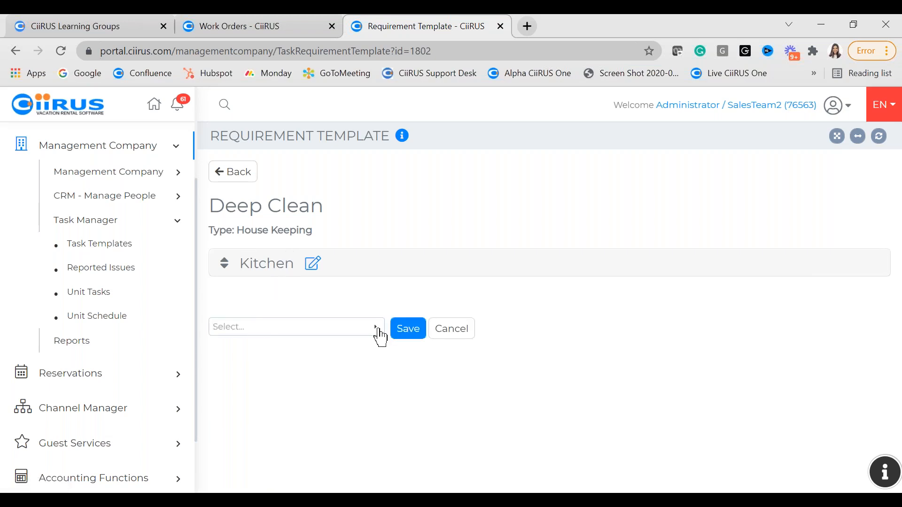
{"action": "left_click", "coordinate": [380, 337]}
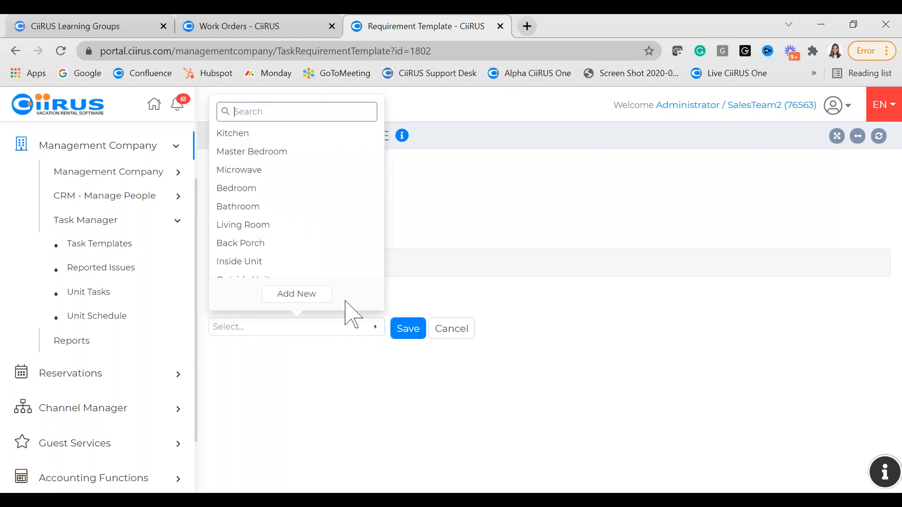
{"action": "left_click", "coordinate": [278, 194]}
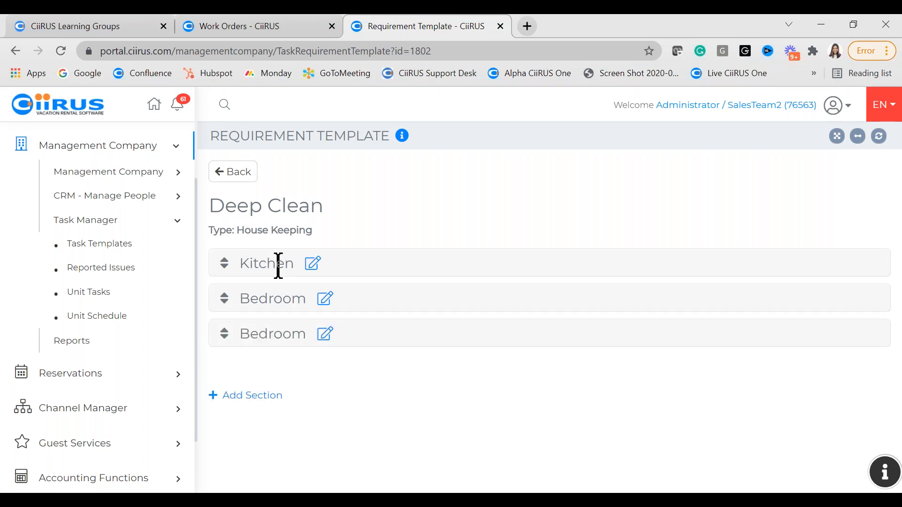
Open the Kitchen section for editing and start a new requirement of type Checklist in it.
{"action": "left_click", "coordinate": [311, 273]}
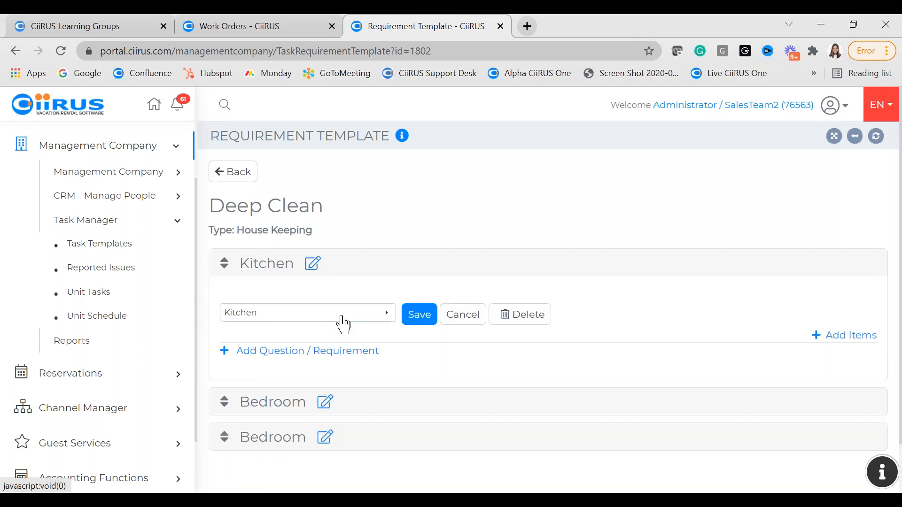
{"action": "left_click", "coordinate": [280, 353]}
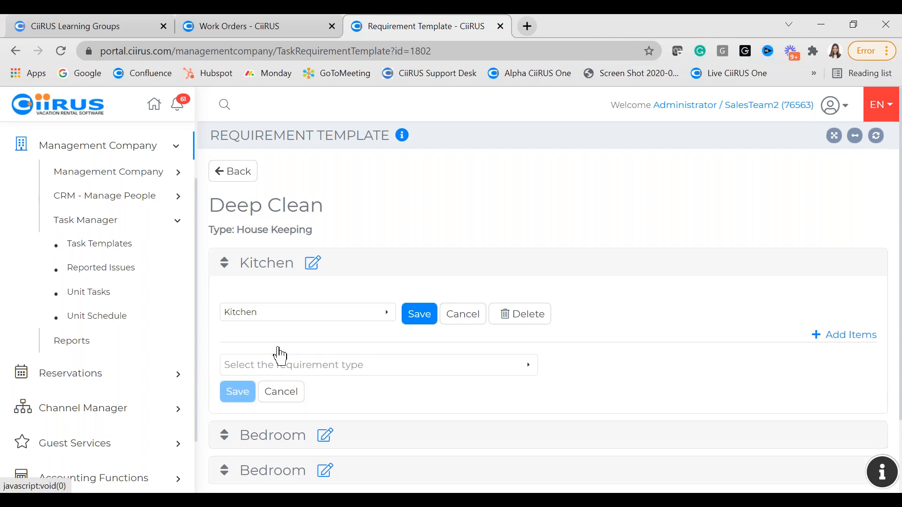
{"action": "scroll", "coordinate": [307, 298], "scroll_direction": "down", "scroll_amount": 2}
{"action": "left_click", "coordinate": [308, 297]}
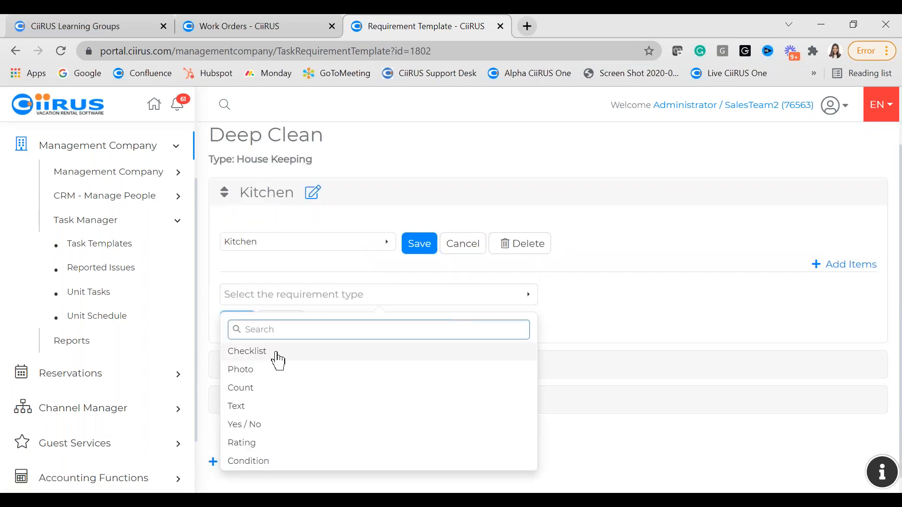
{"action": "left_click", "coordinate": [278, 352]}
{"action": "left_click", "coordinate": [299, 313]}
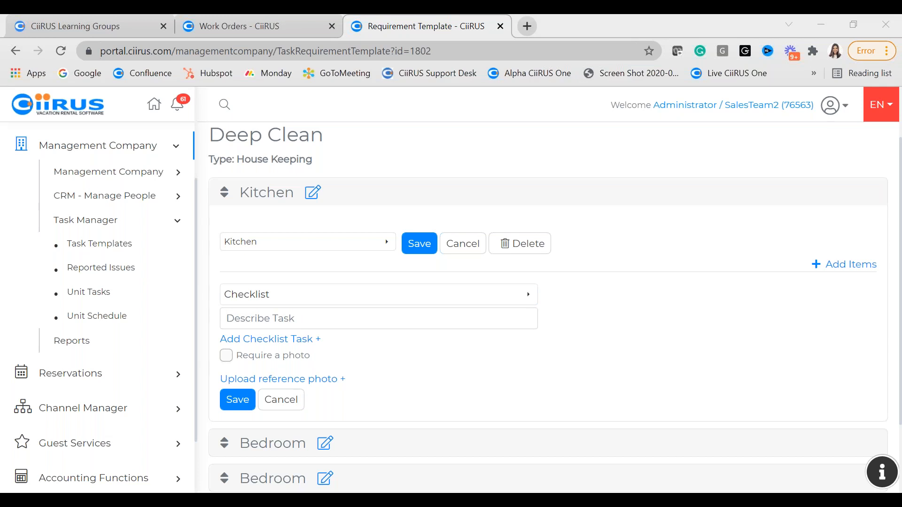
Describe the Kitchen checklist task as "Remove the items out of the kitchen cabinets" and save it with a photo required.
{"action": "left_click", "coordinate": [409, 322]}
{"action": "left_click", "coordinate": [322, 321]}
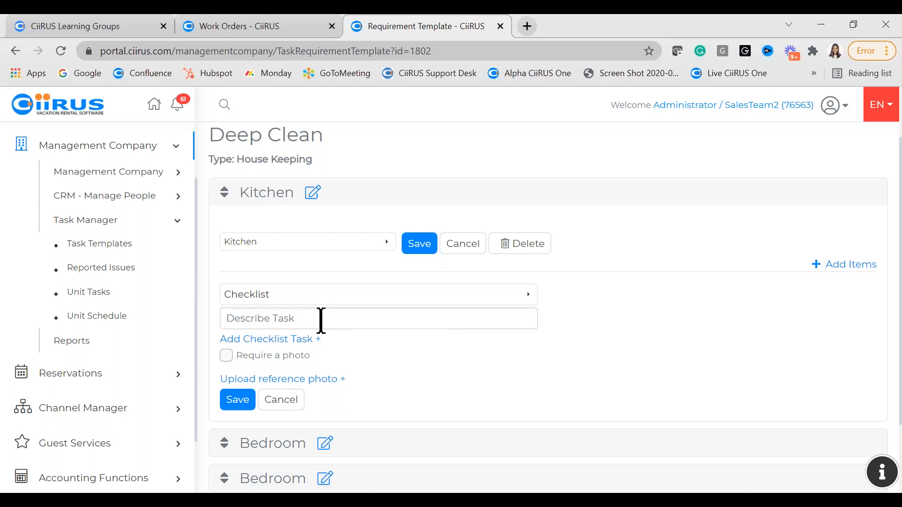
{"action": "type", "text": "REm"}
{"action": "key", "text": "BackSpace"}
{"action": "key", "text": "BackSpace"}
{"action": "key", "text": "BackSpace"}
{"action": "key", "text": "BackSpace"}
{"action": "type", "text": "emove the items out "}
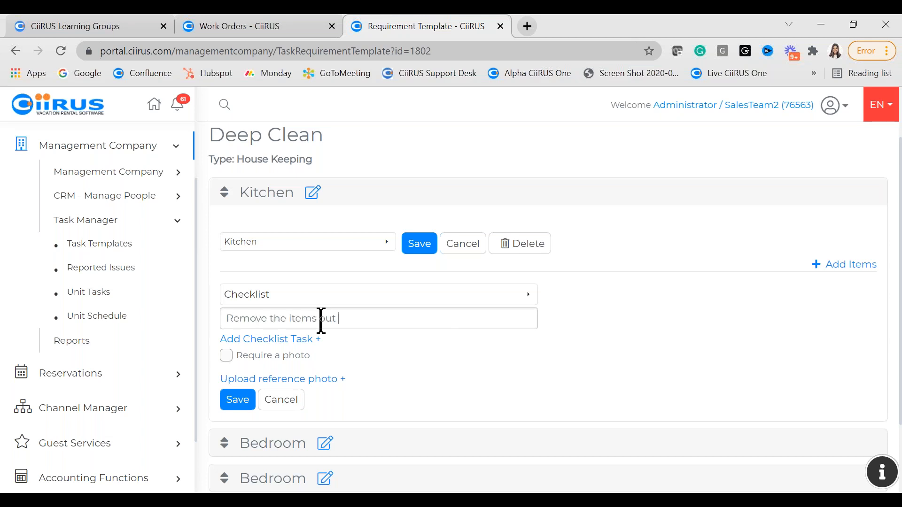
{"action": "type", "text": "of the cabinents"}
{"action": "left_click", "coordinate": [369, 318]}
{"action": "type", "text": "kitchen"}
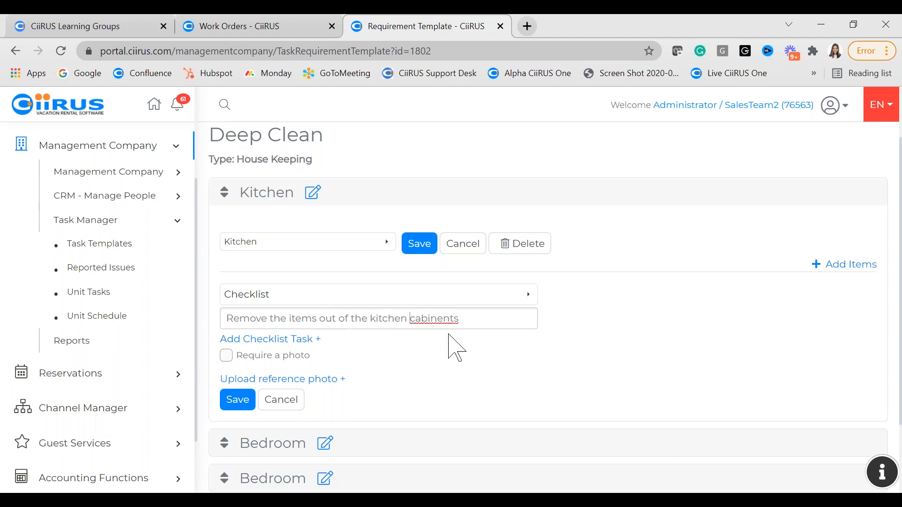
{"action": "double_click", "coordinate": [441, 319]}
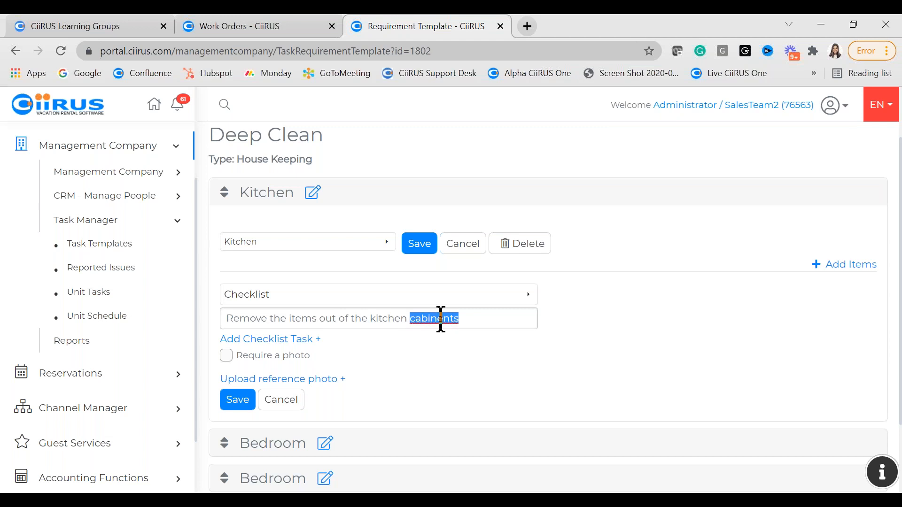
{"action": "right_click", "coordinate": [441, 318]}
{"action": "left_click", "coordinate": [525, 133]}
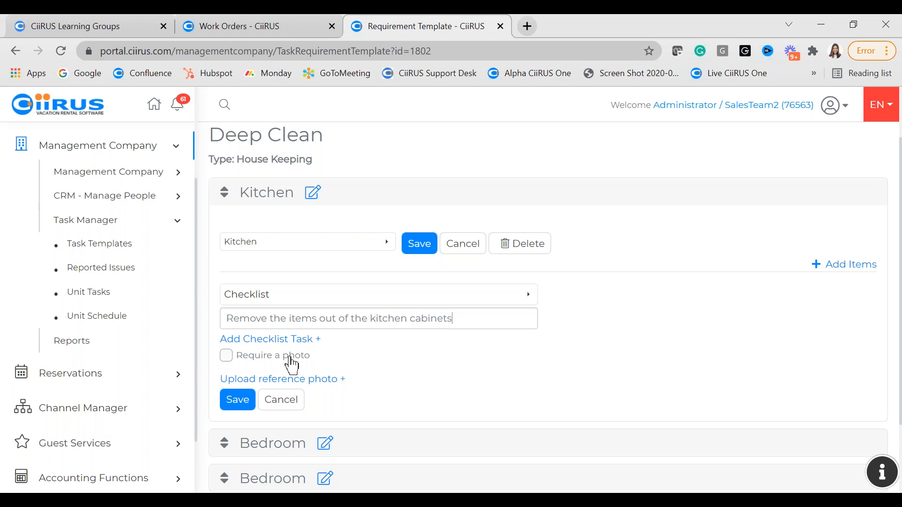
{"action": "left_click", "coordinate": [290, 359]}
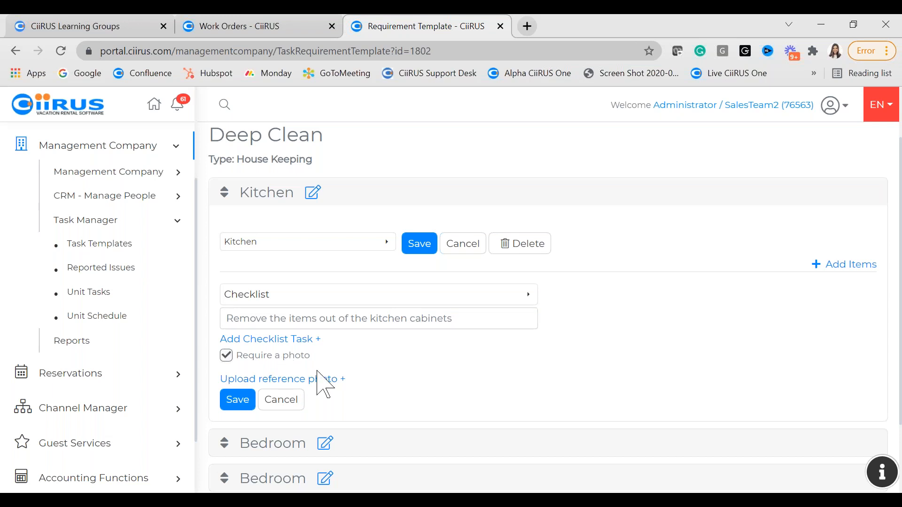
{"action": "key", "text": "Return"}
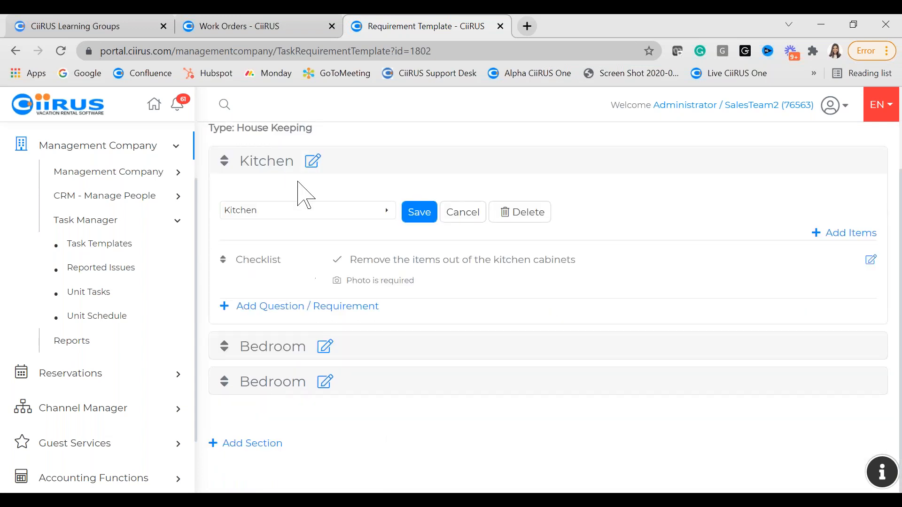
Delete the Kitchen section and the lower Bedroom section from the Deep Clean template.
{"action": "scroll", "coordinate": [277, 273], "scroll_direction": "up", "scroll_amount": 2}
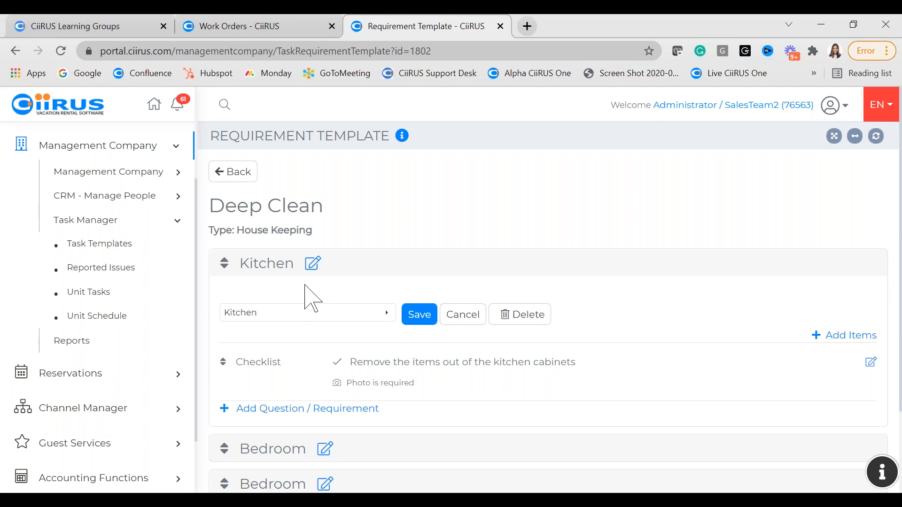
{"action": "scroll", "coordinate": [310, 296], "scroll_direction": "down", "scroll_amount": 2}
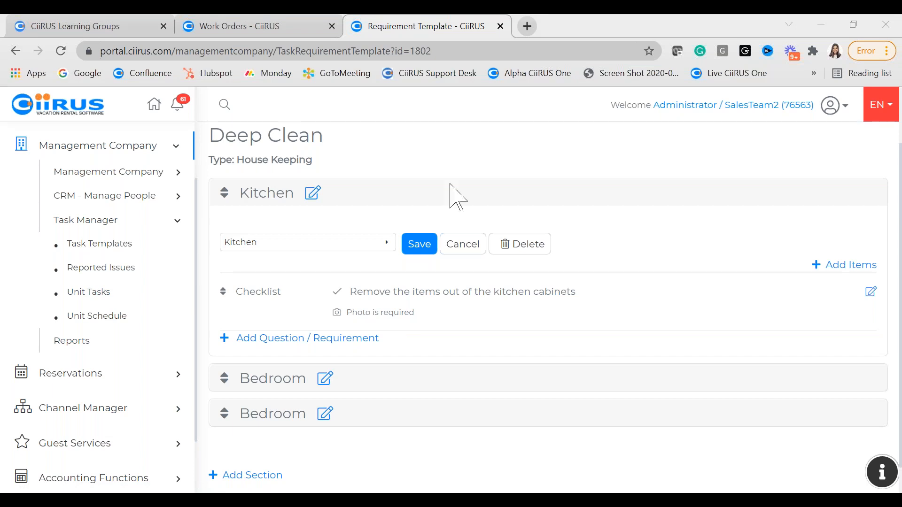
{"action": "left_click", "coordinate": [513, 248]}
{"action": "left_click", "coordinate": [427, 329]}
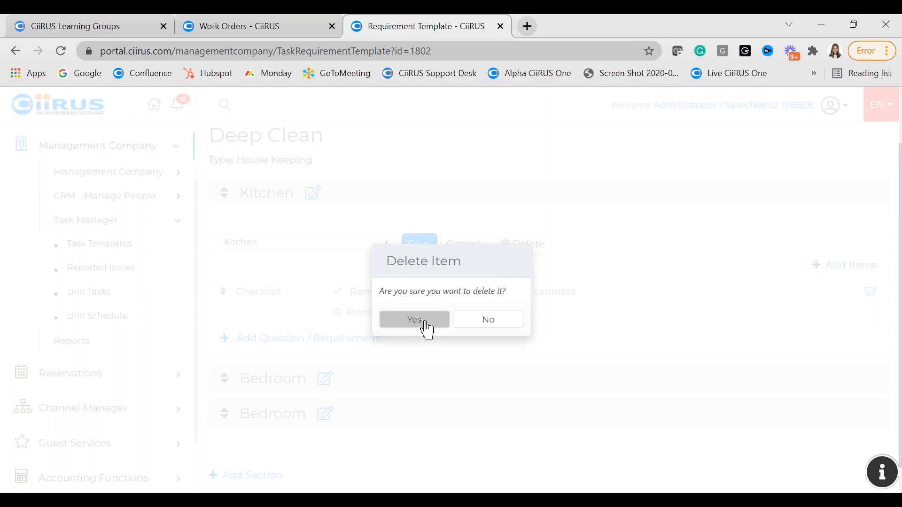
{"action": "left_click", "coordinate": [324, 298]}
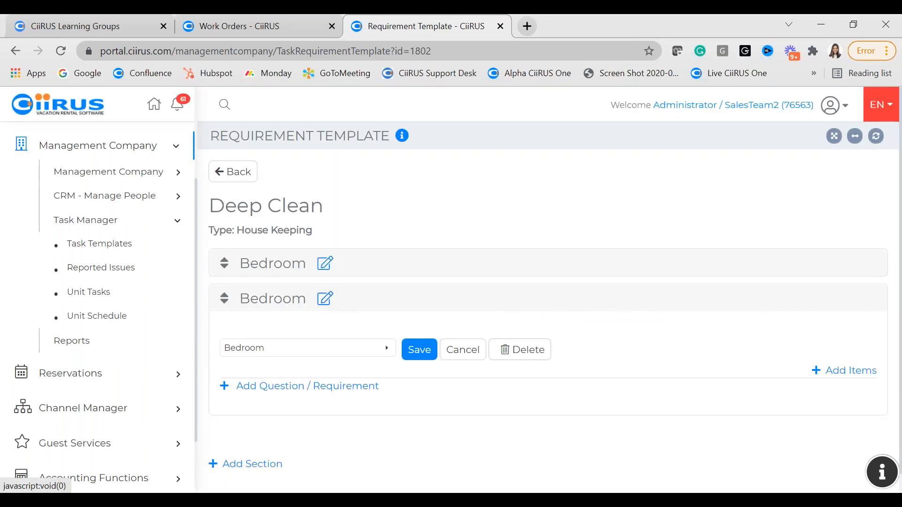
{"action": "left_click", "coordinate": [520, 350]}
{"action": "left_click", "coordinate": [413, 317]}
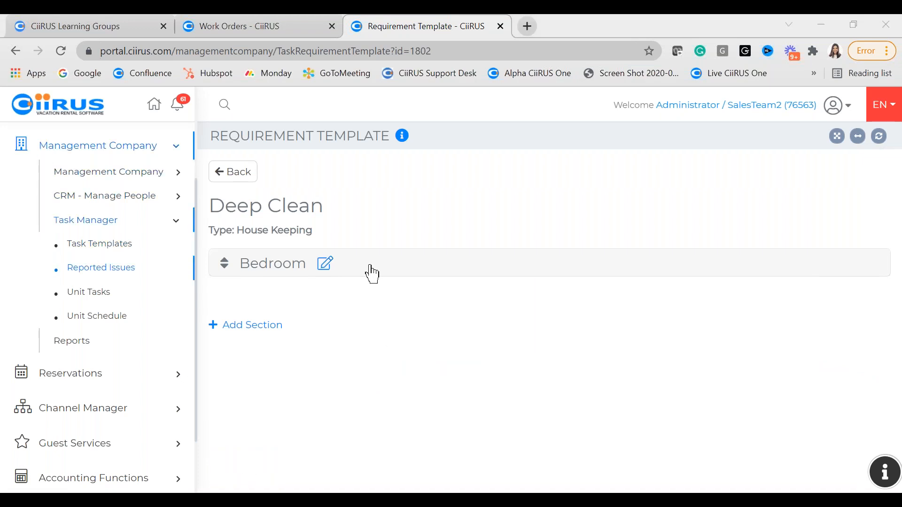
Open the remaining Bedroom section for editing, cancel it, and return to the list of task templates.
{"action": "left_click", "coordinate": [329, 273]}
{"action": "right_click", "coordinate": [288, 303]}
{"action": "left_click", "coordinate": [448, 350]}
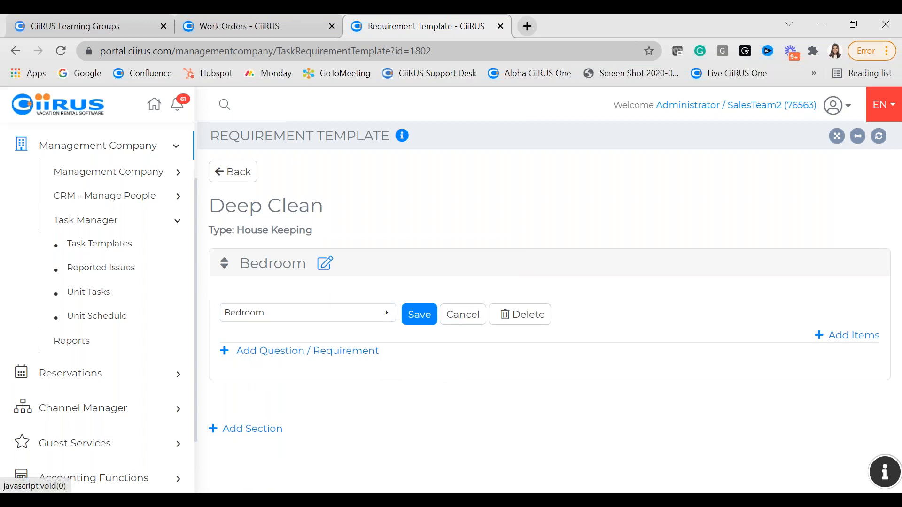
{"action": "left_click", "coordinate": [514, 319]}
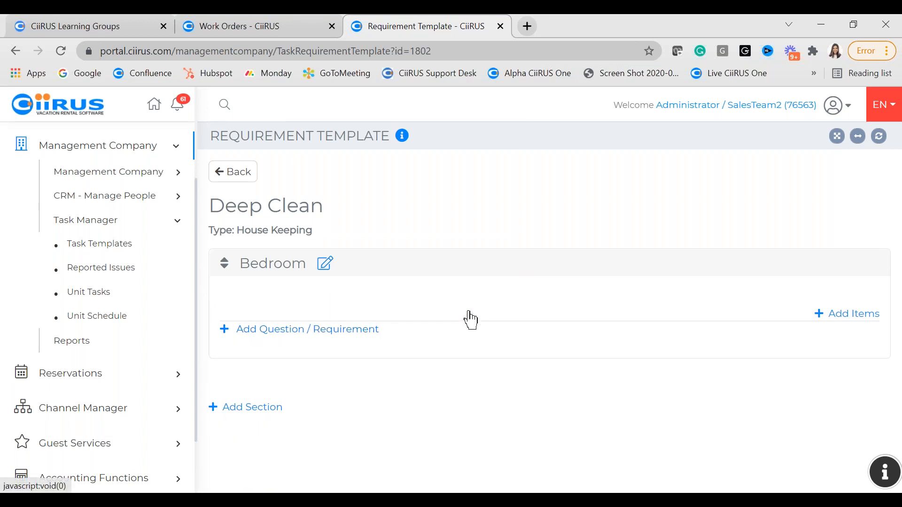
{"action": "left_click", "coordinate": [232, 174]}
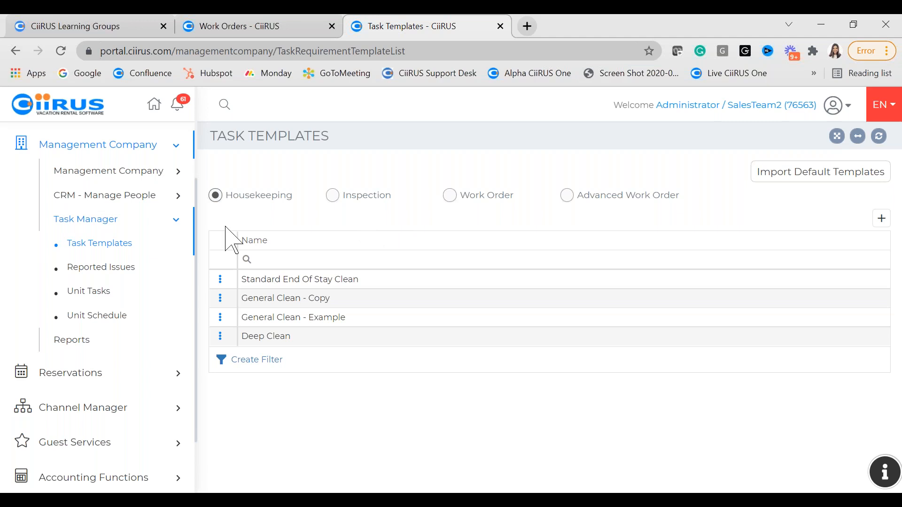
Open the Advanced Unit Setup page for the listings.
{"action": "scroll", "coordinate": [118, 300], "scroll_direction": "up", "scroll_amount": 2}
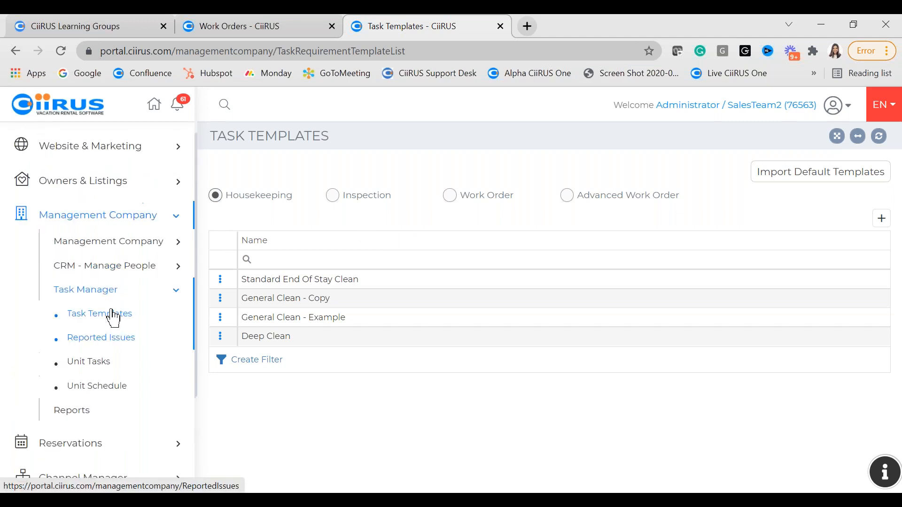
{"action": "left_click", "coordinate": [112, 248]}
{"action": "left_click", "coordinate": [113, 252]}
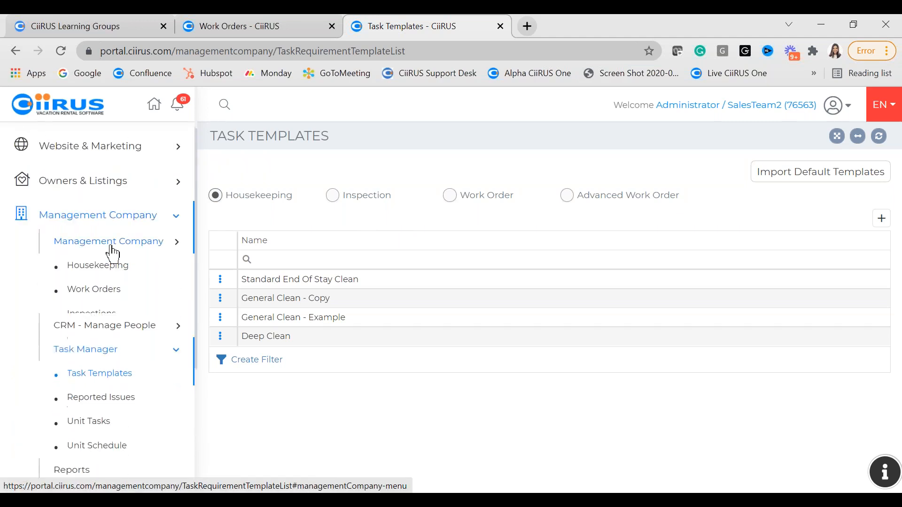
{"action": "left_click", "coordinate": [120, 216]}
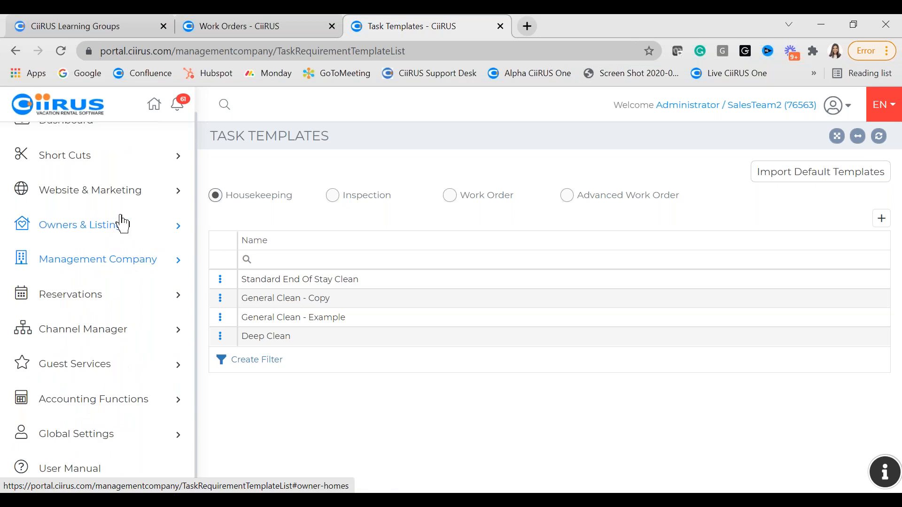
{"action": "left_click", "coordinate": [112, 237]}
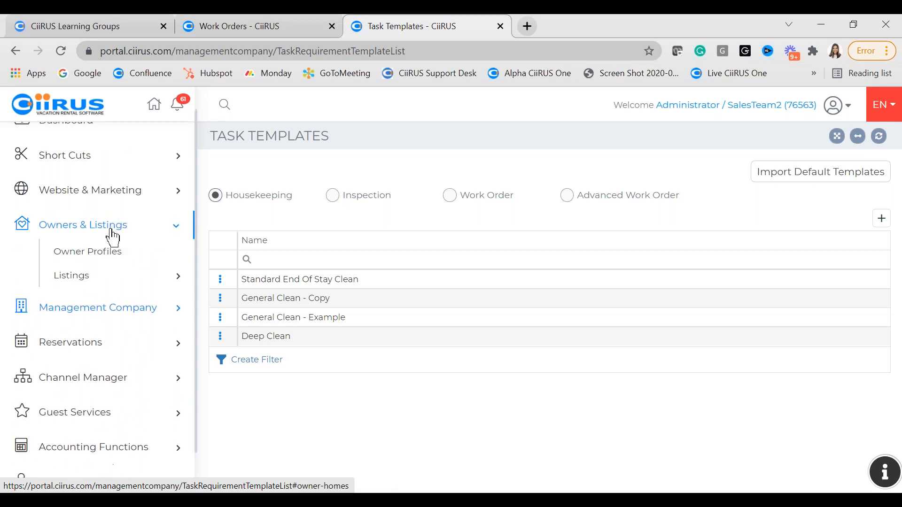
{"action": "left_click", "coordinate": [96, 277]}
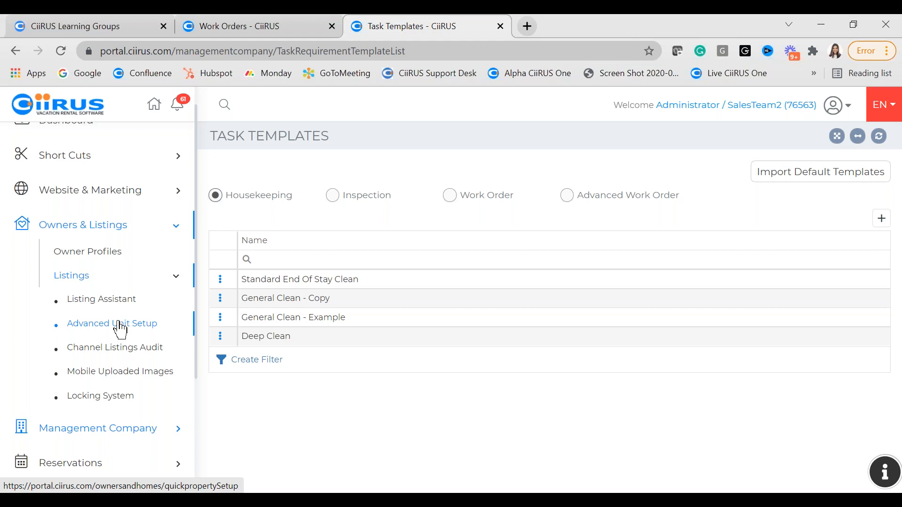
{"action": "left_click", "coordinate": [120, 324]}
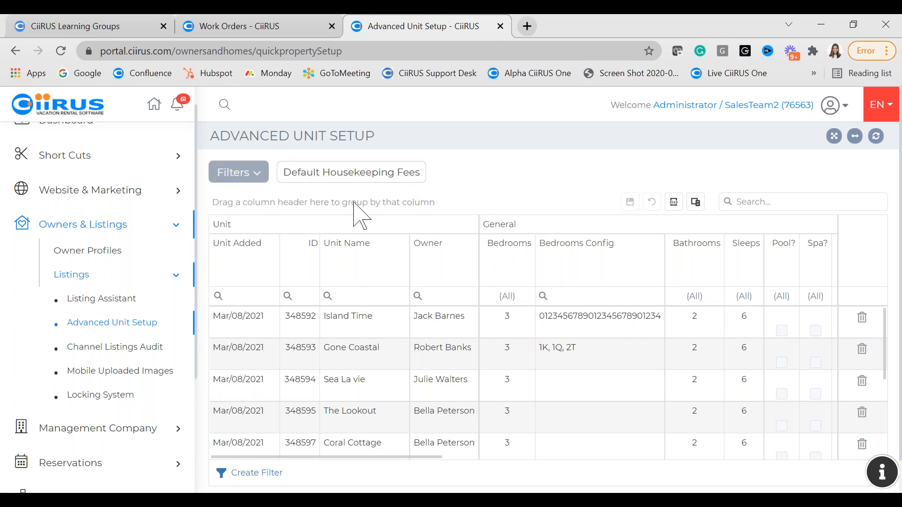
Filter the unit columns to Tasks Manager Templates only, with General switched off.
{"action": "left_click", "coordinate": [261, 186]}
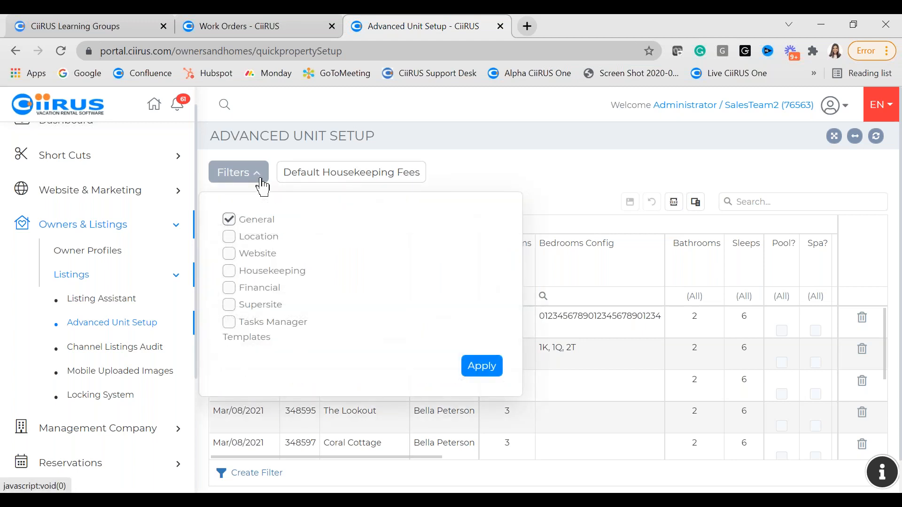
{"action": "left_click", "coordinate": [264, 220]}
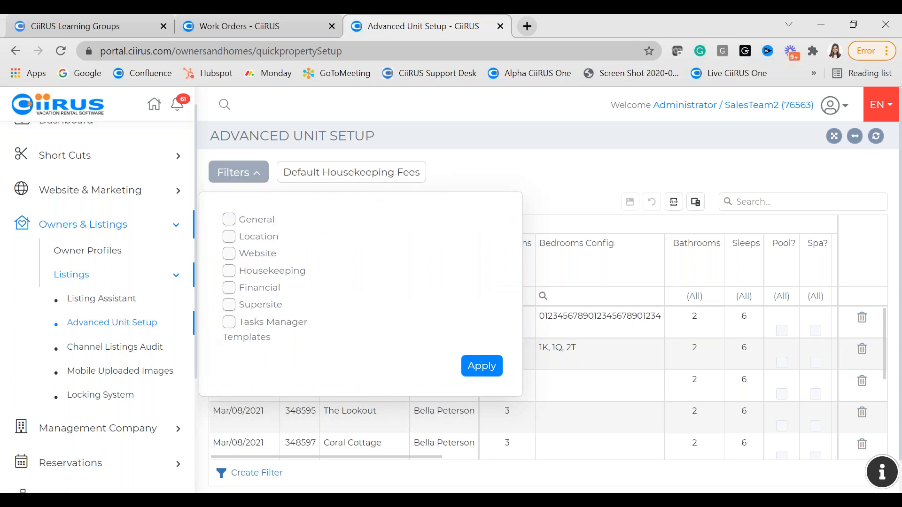
{"action": "left_click", "coordinate": [249, 350]}
{"action": "left_click", "coordinate": [488, 369]}
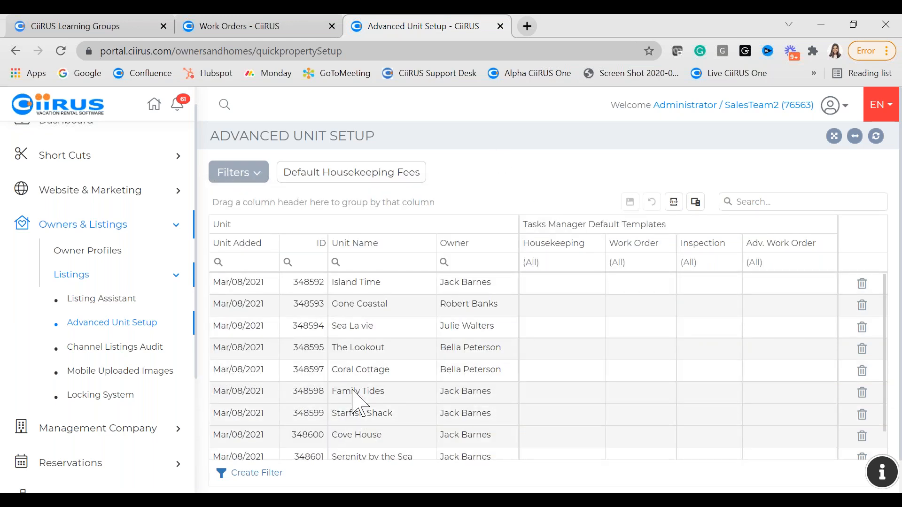
{"action": "scroll", "coordinate": [358, 458], "scroll_direction": "down", "scroll_amount": 1}
{"action": "scroll", "coordinate": [409, 353], "scroll_direction": "up", "scroll_amount": 1}
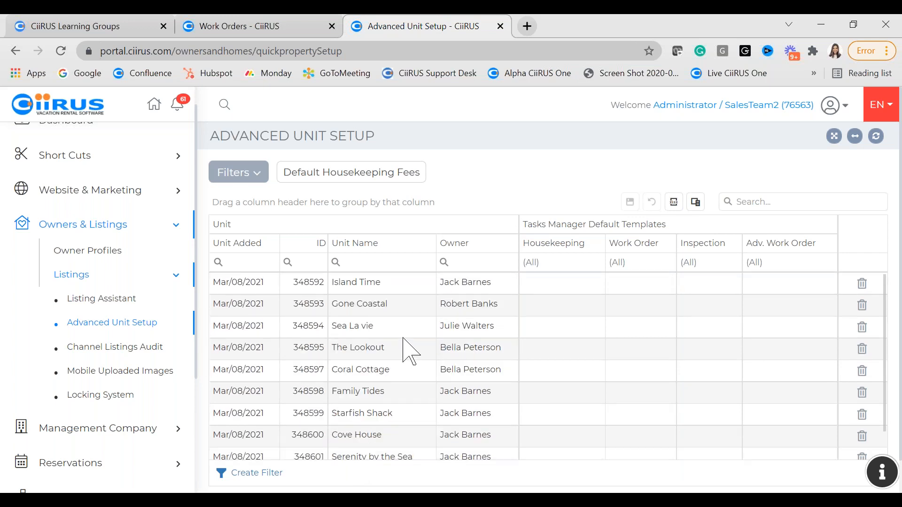
Assign General Clean - Copy as default housekeeping template to Island Time, Gone Coastal, Sea La vie and The Lookout, and save.
{"action": "left_click", "coordinate": [556, 284]}
{"action": "left_click", "coordinate": [596, 284]}
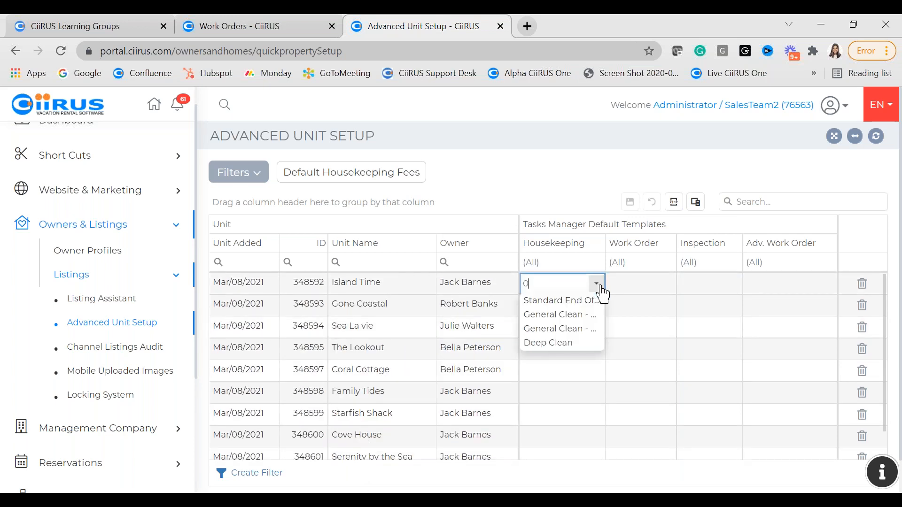
{"action": "left_click", "coordinate": [563, 316]}
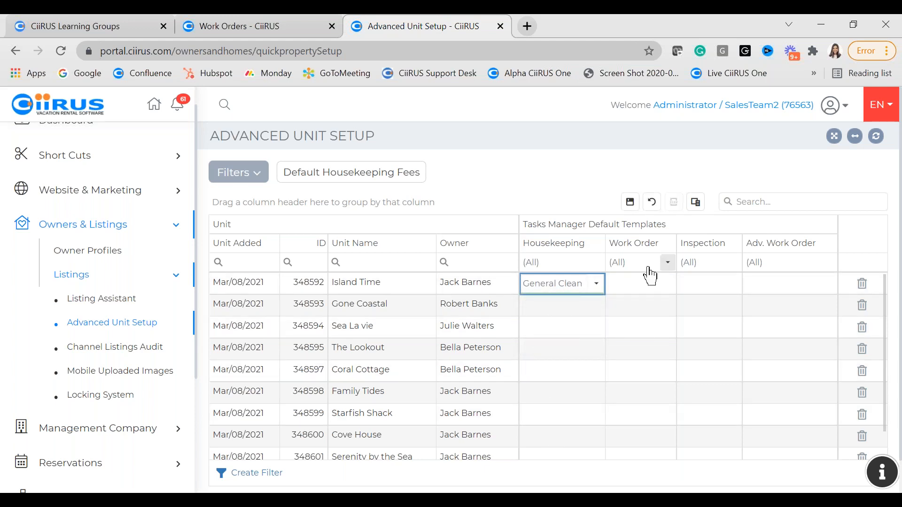
{"action": "left_click", "coordinate": [581, 310]}
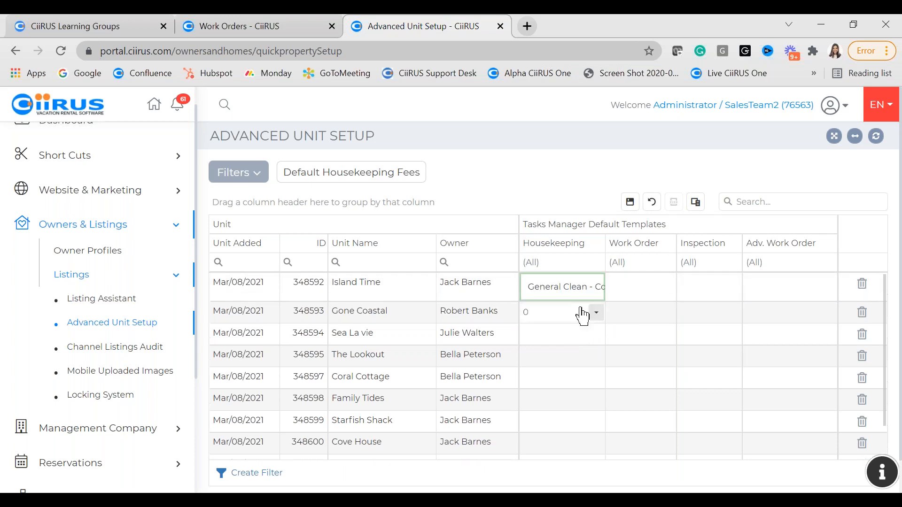
{"action": "left_click", "coordinate": [596, 314]}
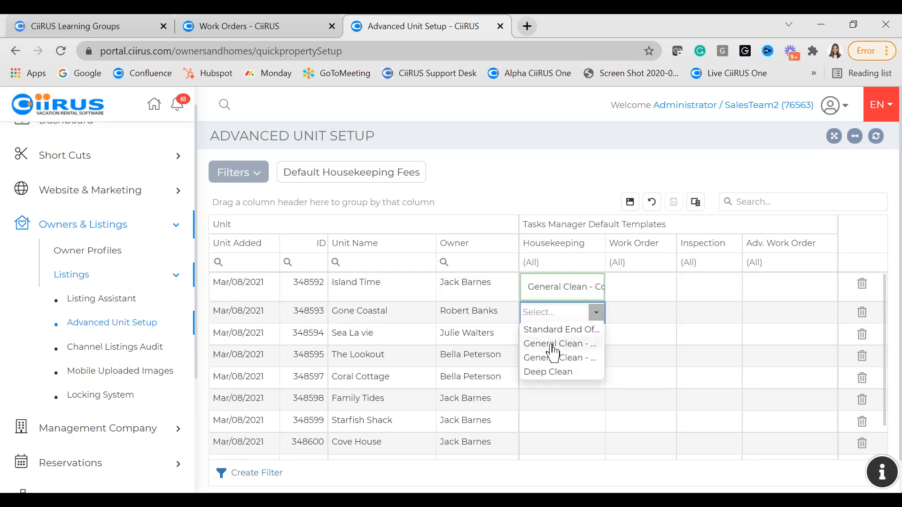
{"action": "left_click", "coordinate": [577, 345]}
{"action": "left_click", "coordinate": [598, 342]}
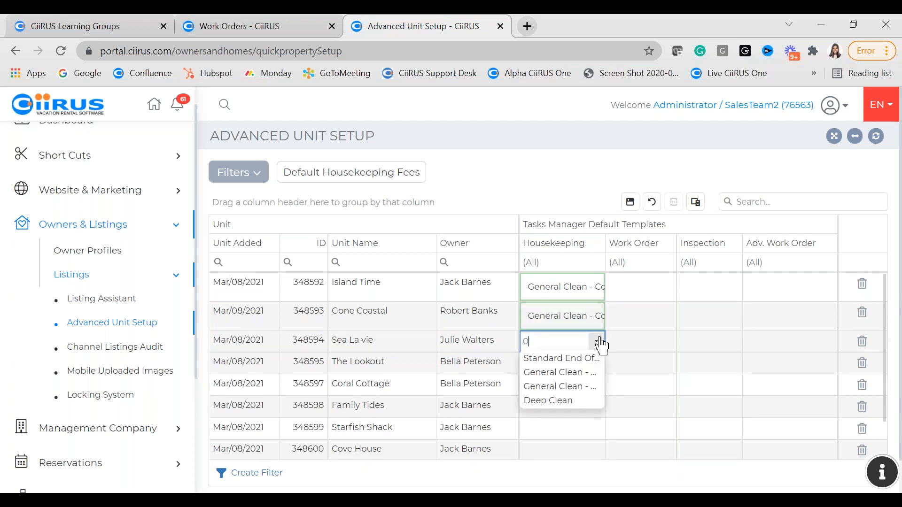
{"action": "left_click", "coordinate": [564, 372]}
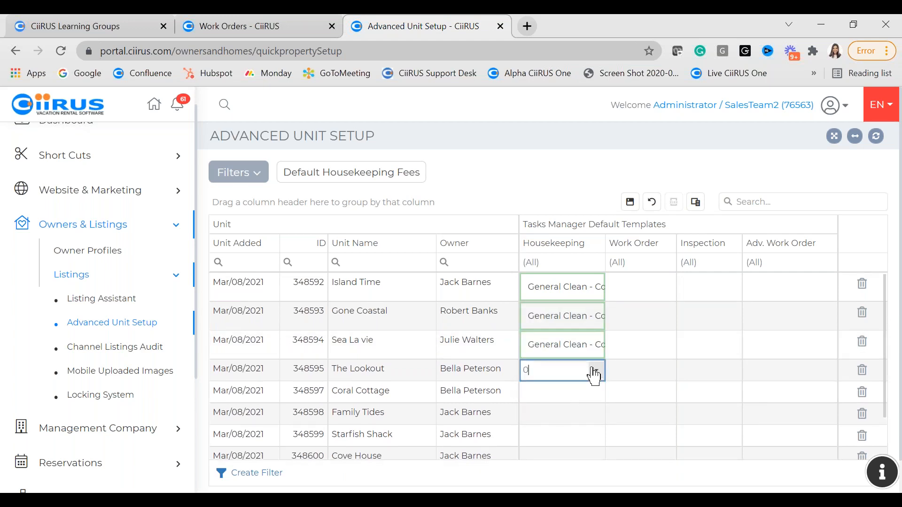
{"action": "left_click", "coordinate": [596, 370]}
{"action": "left_click", "coordinate": [572, 400]}
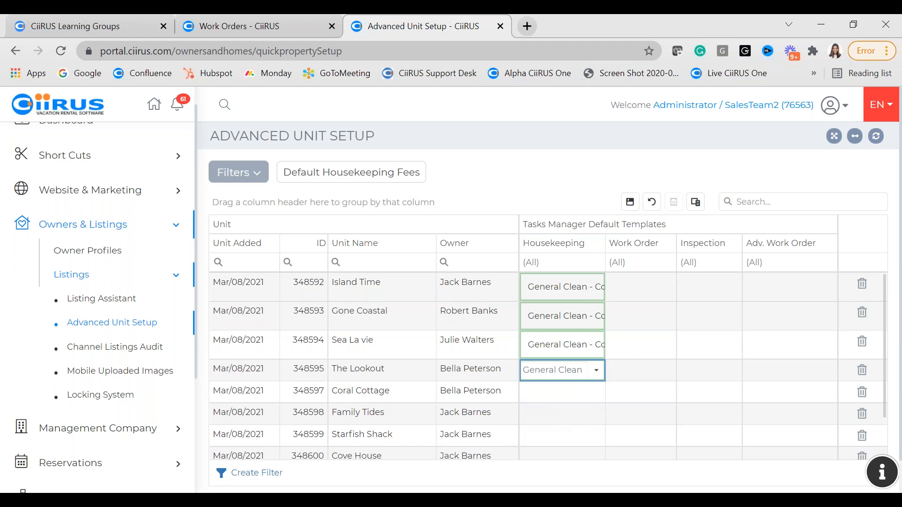
{"action": "left_click", "coordinate": [630, 201]}
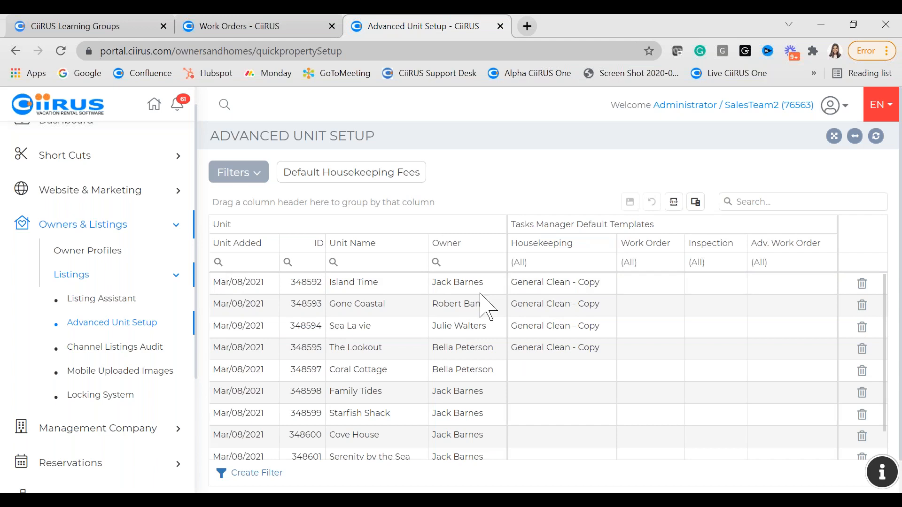
Open Work Orders and show the template choices for the Starfish Shack dishwasher work order.
{"action": "left_click", "coordinate": [96, 231]}
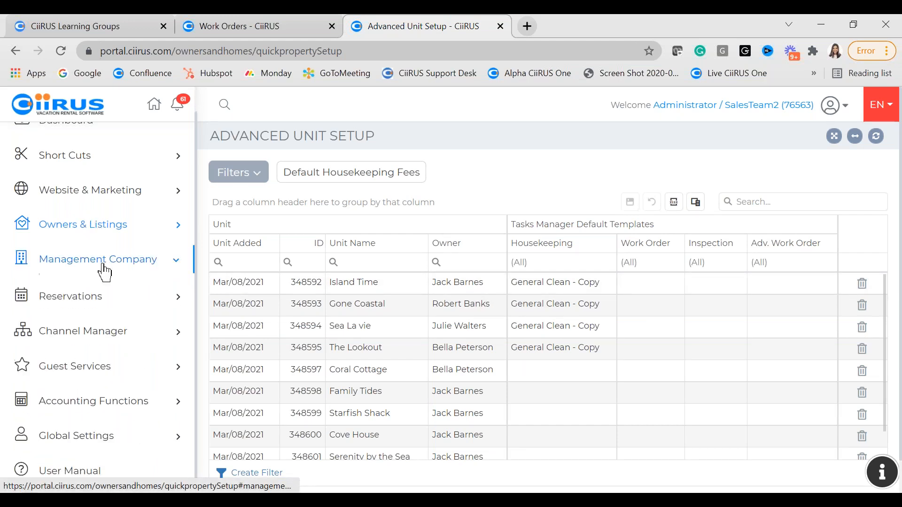
{"action": "left_click", "coordinate": [101, 261]}
{"action": "left_click", "coordinate": [105, 287]}
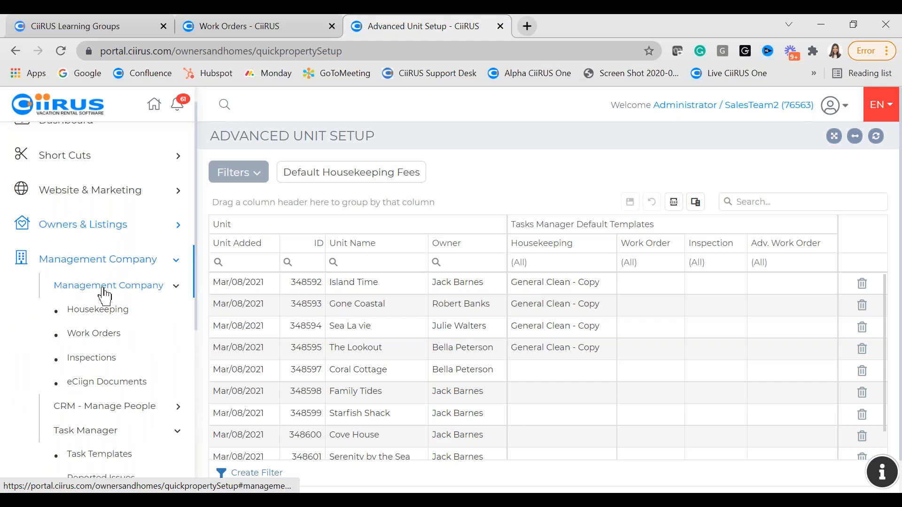
{"action": "left_click", "coordinate": [97, 337]}
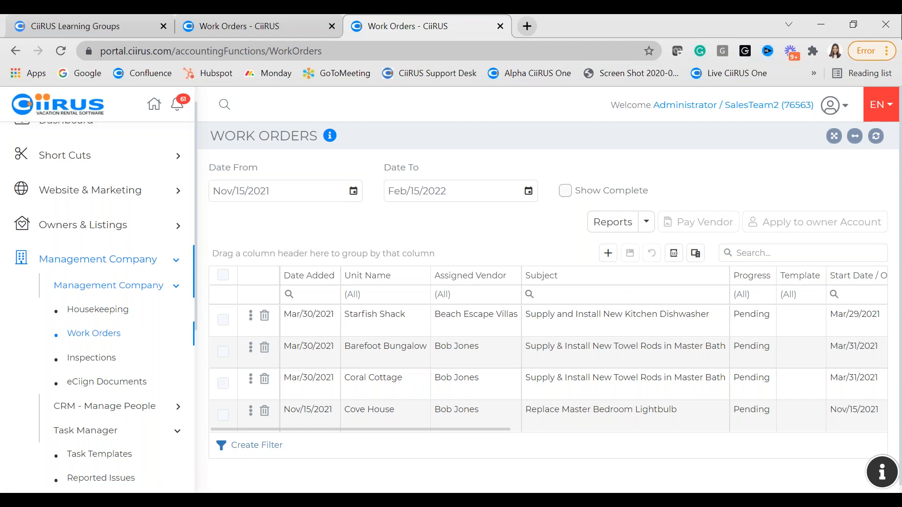
{"action": "left_click_drag", "start_coordinate": [469, 428], "coordinate": [573, 413]}
{"action": "left_click", "coordinate": [520, 324]}
{"action": "left_click", "coordinate": [524, 321]}
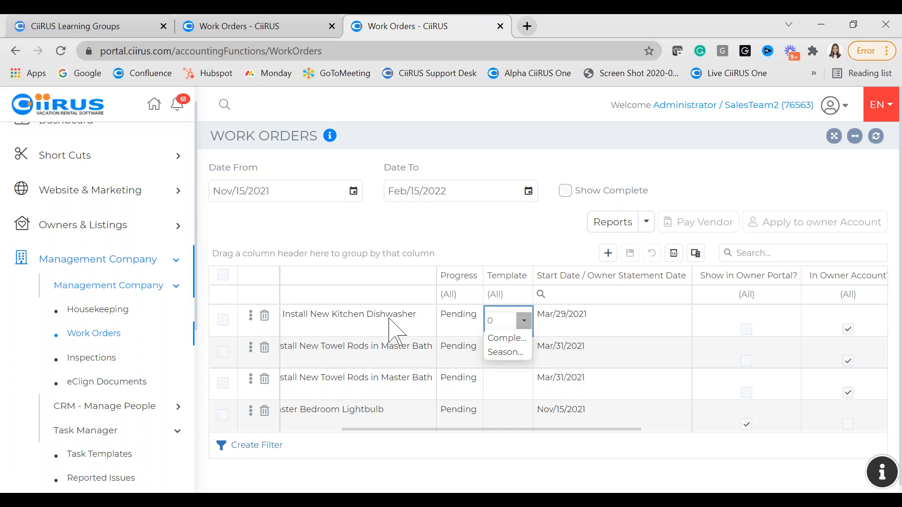
Open the Housekeeping page and set the end date to Nov/30/2021.
{"action": "left_click", "coordinate": [125, 311]}
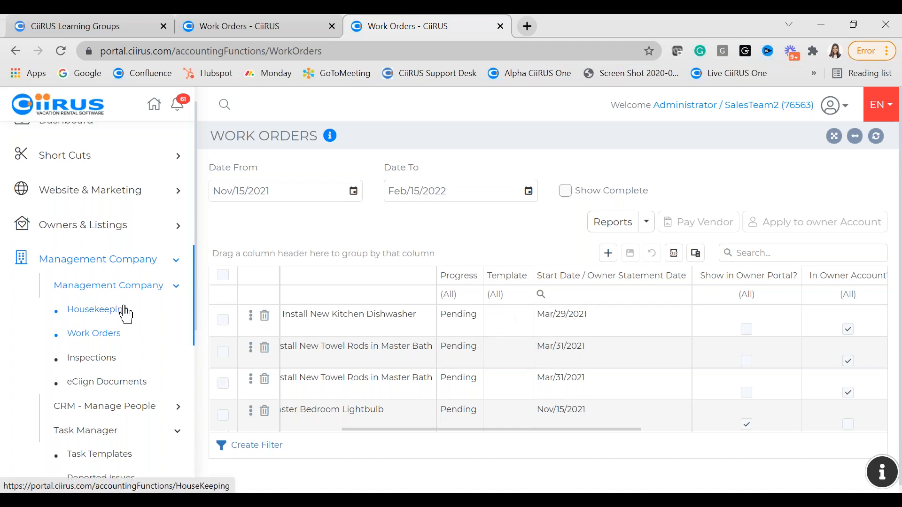
{"action": "left_click", "coordinate": [125, 314]}
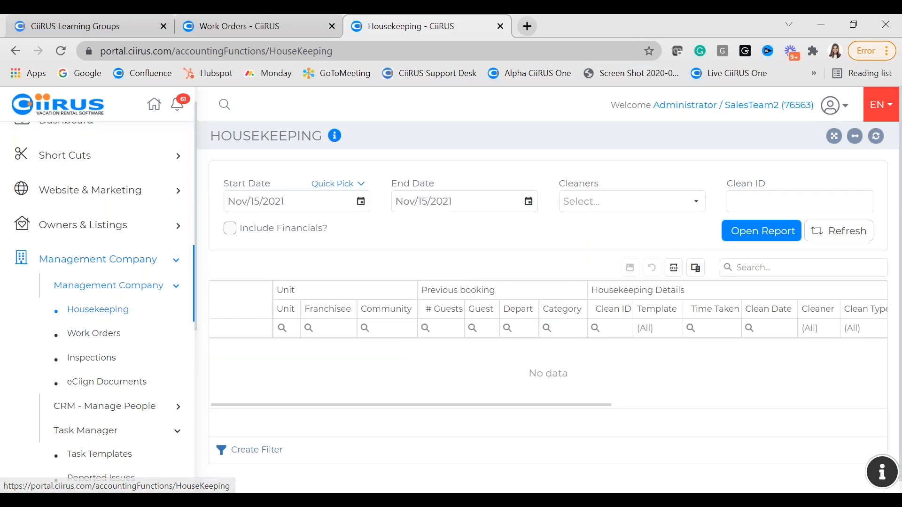
{"action": "left_click", "coordinate": [528, 202]}
{"action": "left_click", "coordinate": [461, 354]}
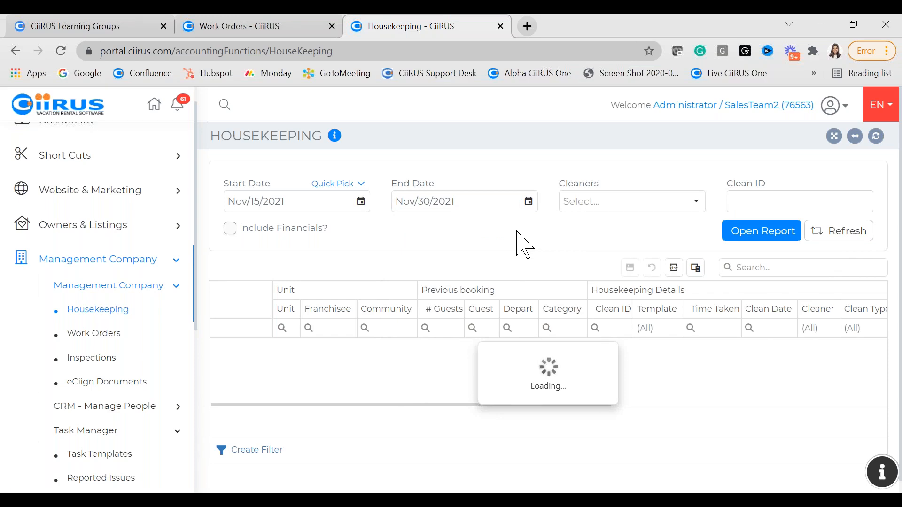
Show the template choices for the Barefoot Bungalow clean in the housekeeping list.
{"action": "scroll", "coordinate": [467, 298], "scroll_direction": "down", "scroll_amount": 2}
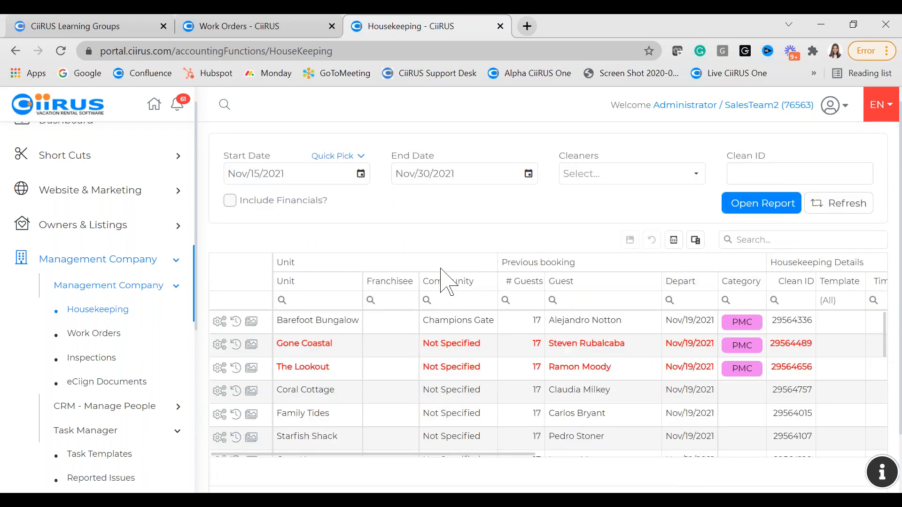
{"action": "left_click_drag", "start_coordinate": [522, 397], "coordinate": [603, 396]}
{"action": "left_click", "coordinate": [603, 270]}
{"action": "left_click", "coordinate": [608, 263]}
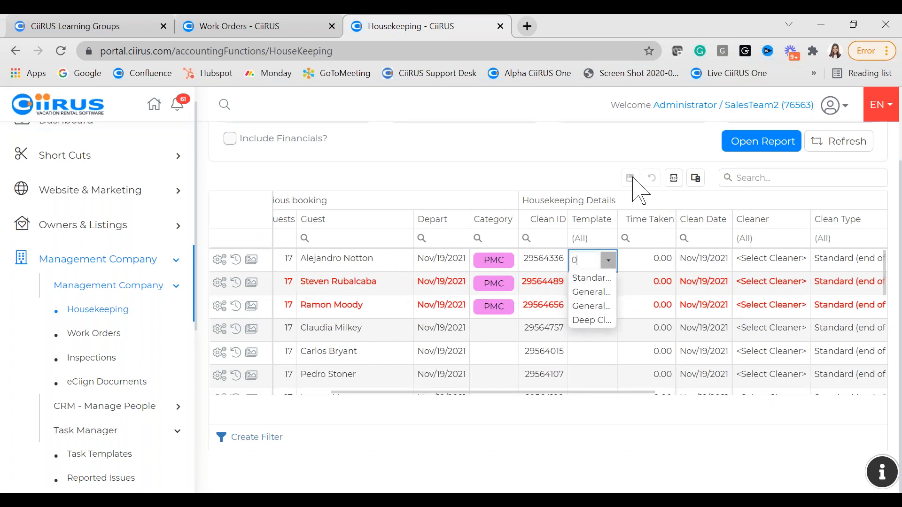
Dismiss the template choices and open the Software Assistant in Global Settings.
{"action": "left_click", "coordinate": [569, 178]}
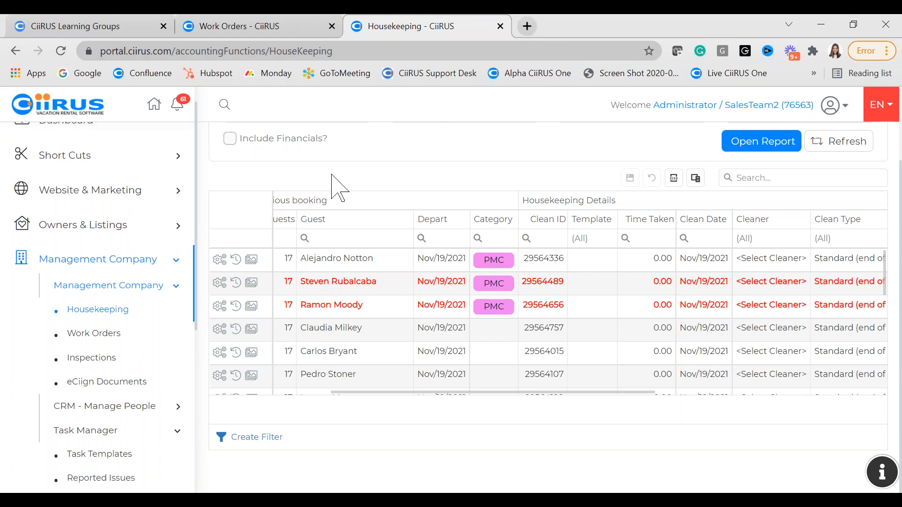
{"action": "scroll", "coordinate": [475, 227], "scroll_direction": "up", "scroll_amount": 2}
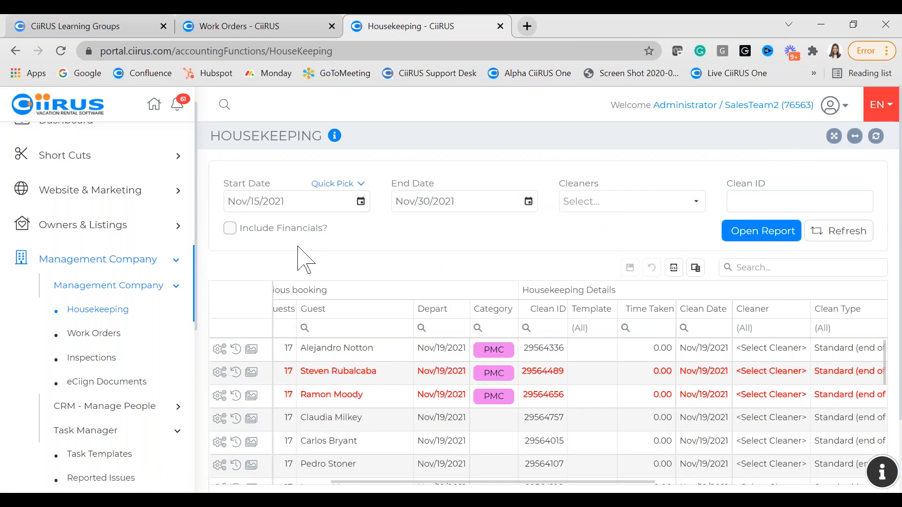
{"action": "left_click", "coordinate": [107, 261]}
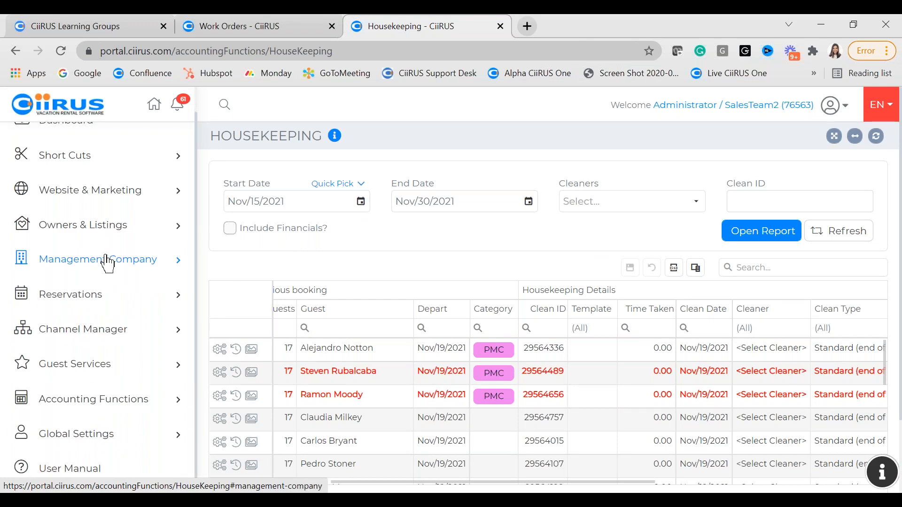
{"action": "scroll", "coordinate": [107, 298], "scroll_direction": "down", "scroll_amount": 2}
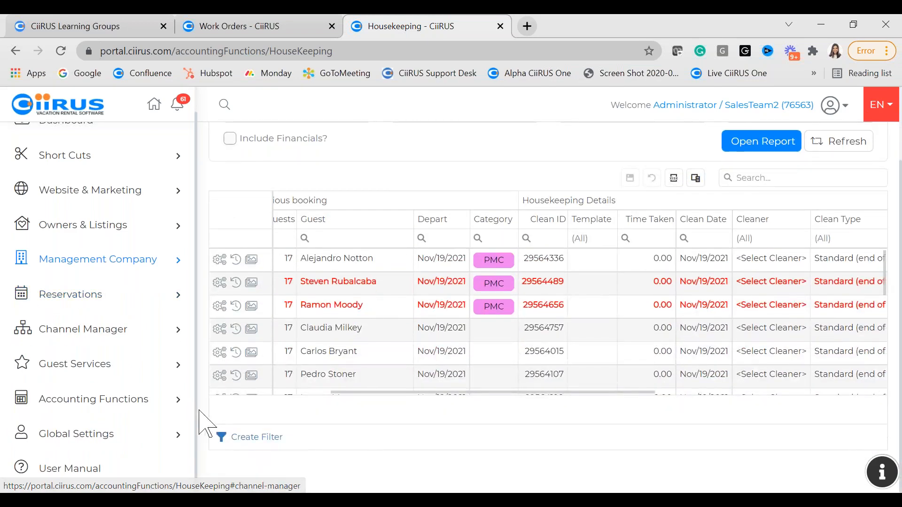
{"action": "left_click", "coordinate": [93, 440]}
{"action": "scroll", "coordinate": [94, 437], "scroll_direction": "down", "scroll_amount": 3}
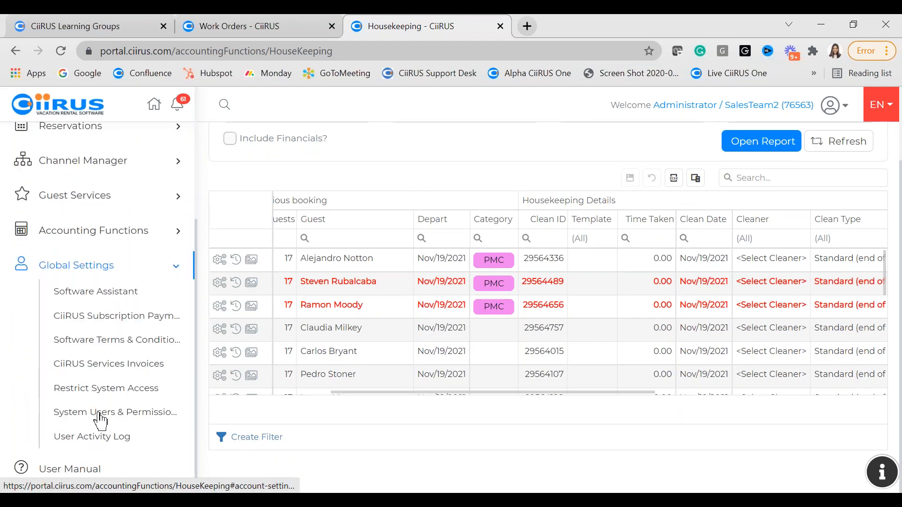
{"action": "left_click", "coordinate": [104, 300]}
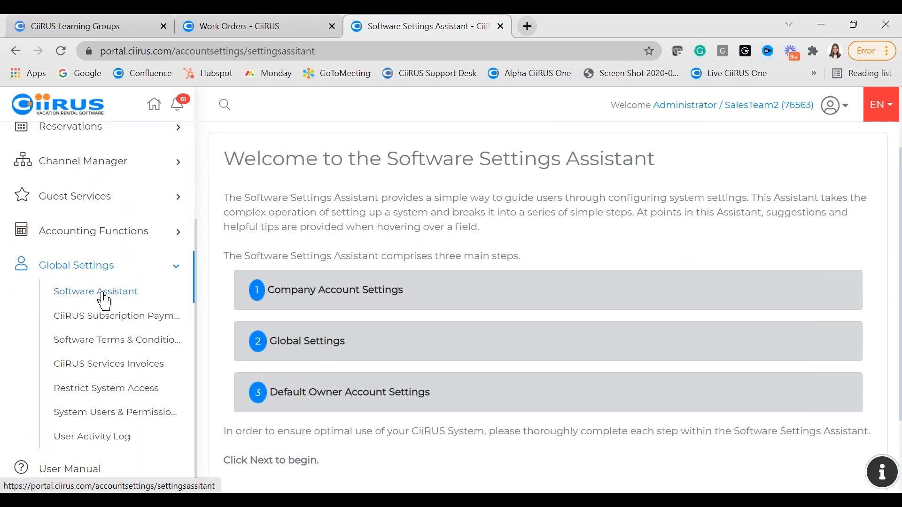
{"action": "left_click", "coordinate": [95, 266]}
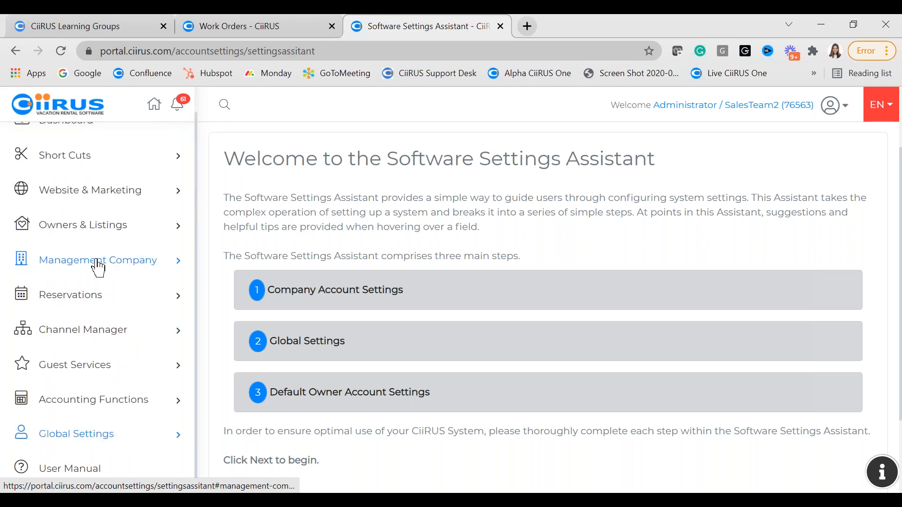
{"action": "left_click", "coordinate": [97, 266]}
{"action": "left_click", "coordinate": [97, 266]}
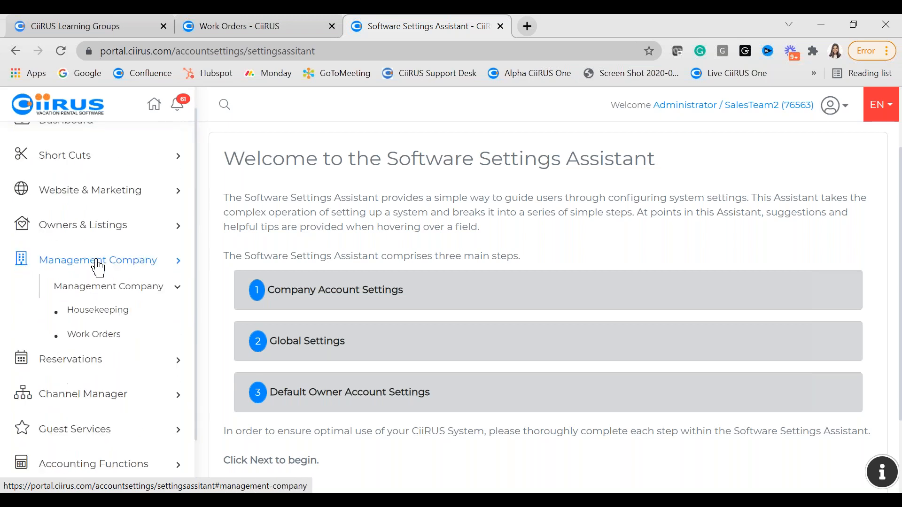
{"action": "scroll", "coordinate": [94, 404], "scroll_direction": "down", "scroll_amount": 2}
{"action": "scroll", "coordinate": [89, 433], "scroll_direction": "down", "scroll_amount": 1}
{"action": "left_click", "coordinate": [89, 433]}
{"action": "scroll", "coordinate": [87, 422], "scroll_direction": "down", "scroll_amount": 3}
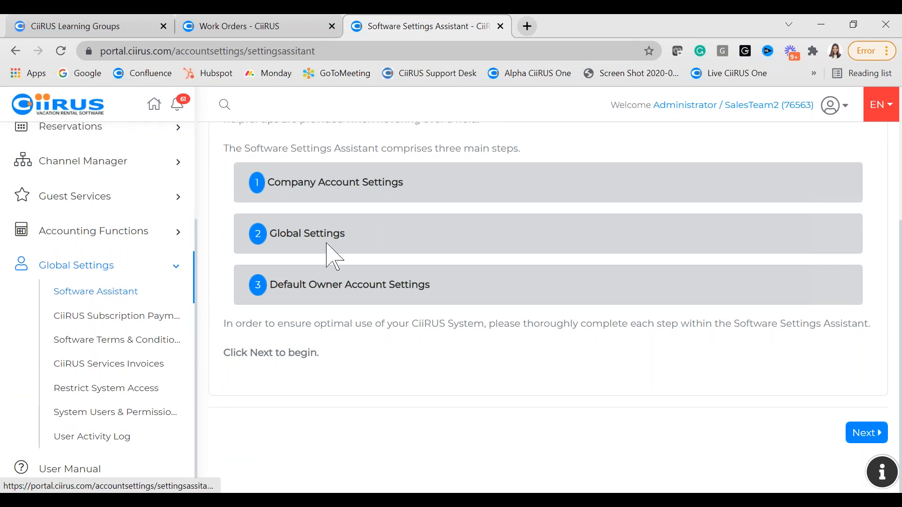
Go to the Contacts and Vendors section of the Software Settings Assistant.
{"action": "scroll", "coordinate": [326, 256], "scroll_direction": "up", "scroll_amount": 5}
{"action": "left_click", "coordinate": [656, 172]}
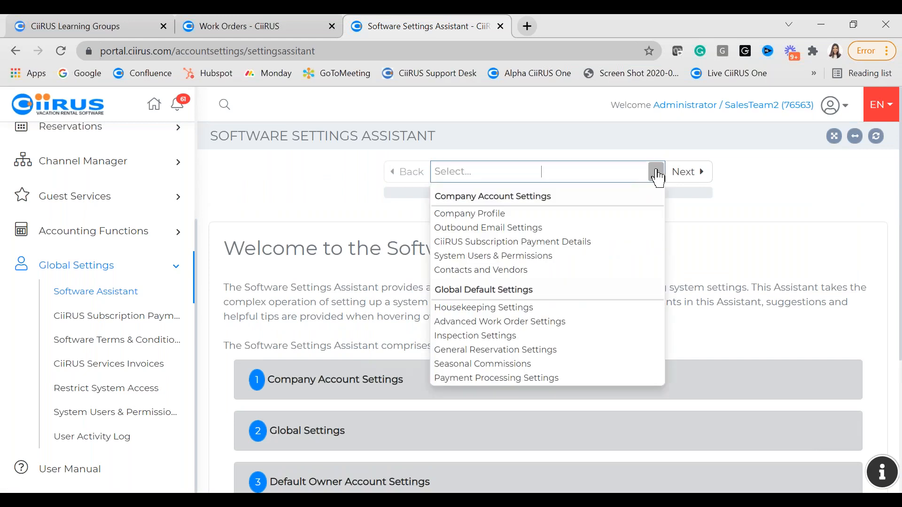
{"action": "left_click", "coordinate": [501, 272]}
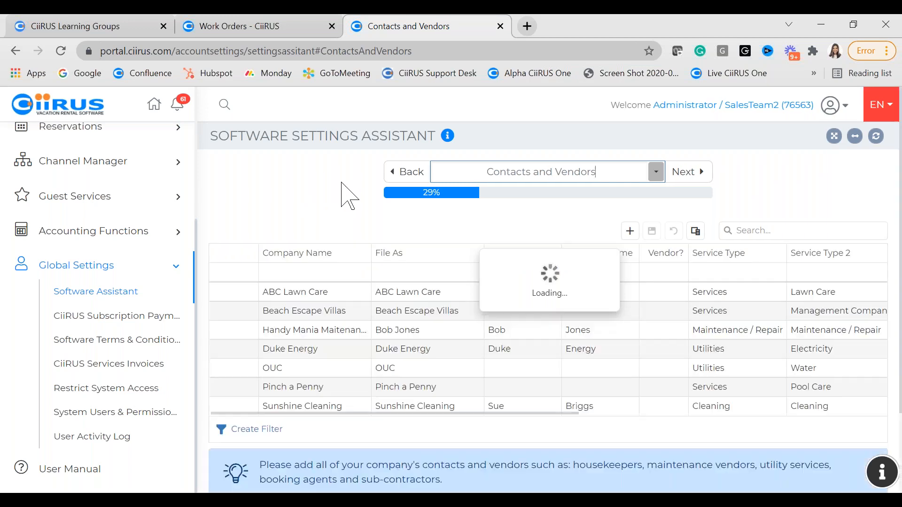
Examine the Task Manager username and password columns for the Handy Mania and Sunshine Cleaning vendors.
{"action": "scroll", "coordinate": [319, 221], "scroll_direction": "down", "scroll_amount": 1}
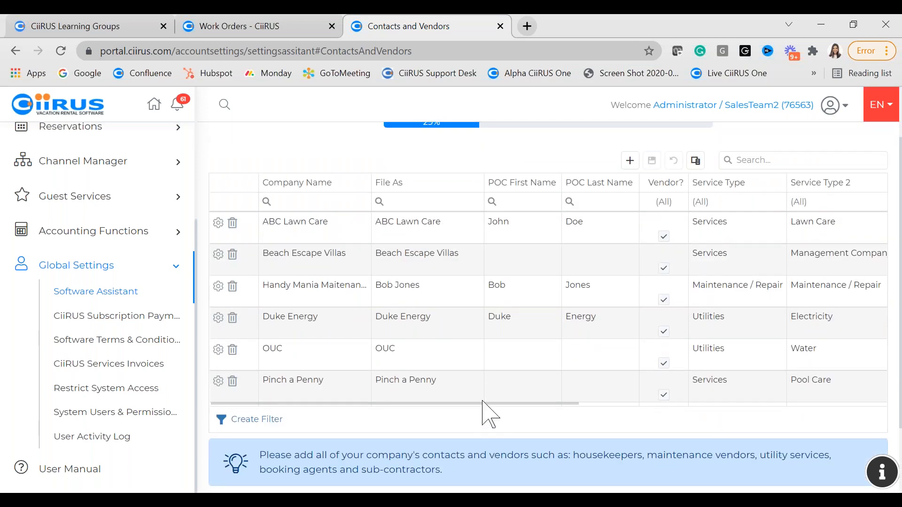
{"action": "left_click_drag", "start_coordinate": [495, 403], "coordinate": [886, 408]}
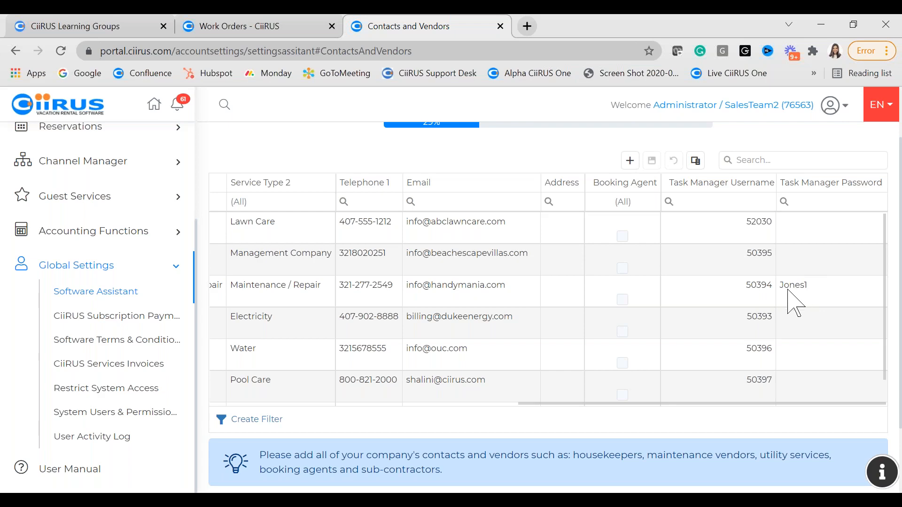
{"action": "left_click_drag", "start_coordinate": [657, 403], "coordinate": [339, 391]}
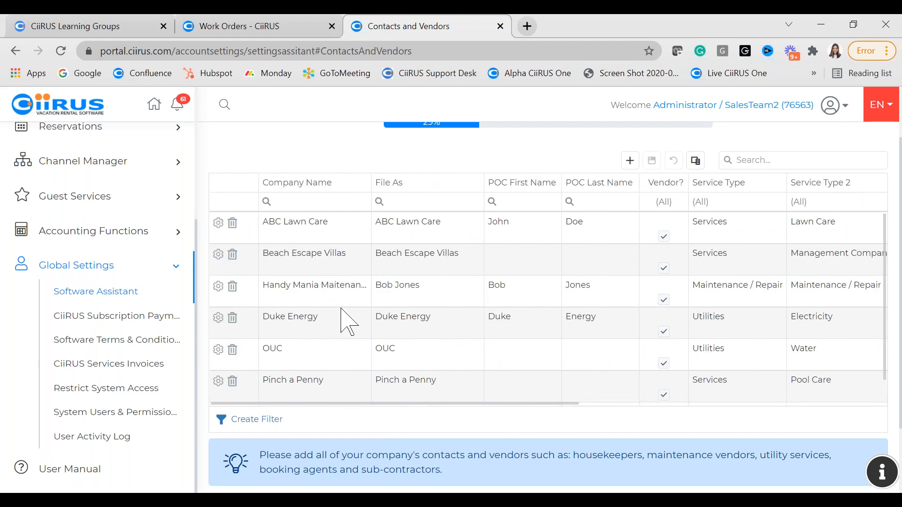
{"action": "scroll", "coordinate": [343, 322], "scroll_direction": "down", "scroll_amount": 1}
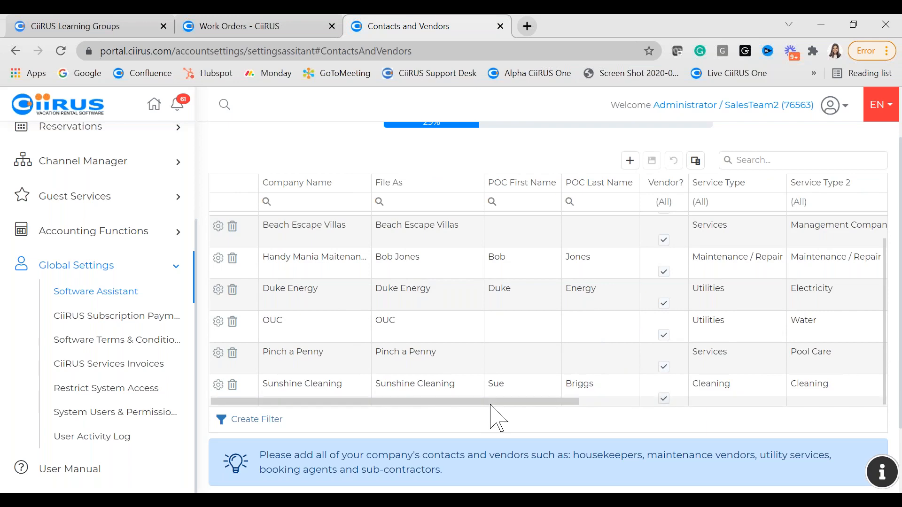
{"action": "left_click_drag", "start_coordinate": [501, 404], "coordinate": [818, 396]}
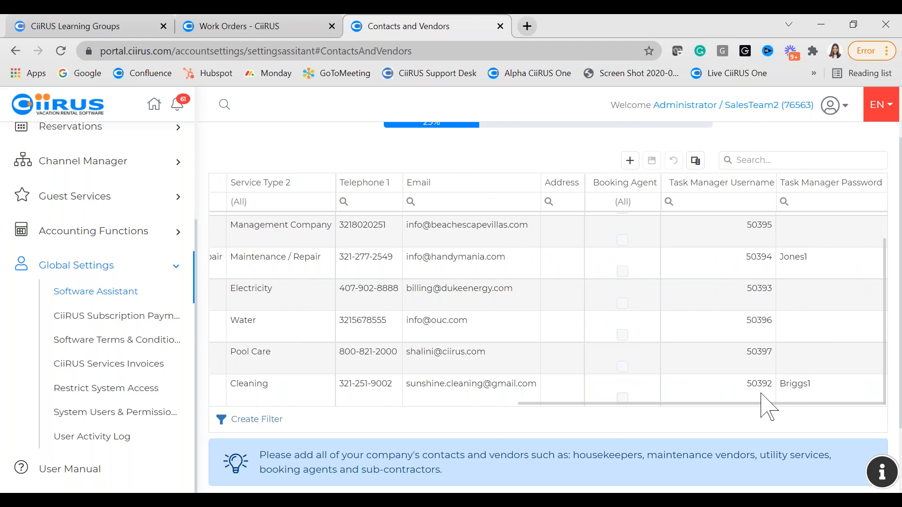
{"action": "left_click", "coordinate": [812, 395]}
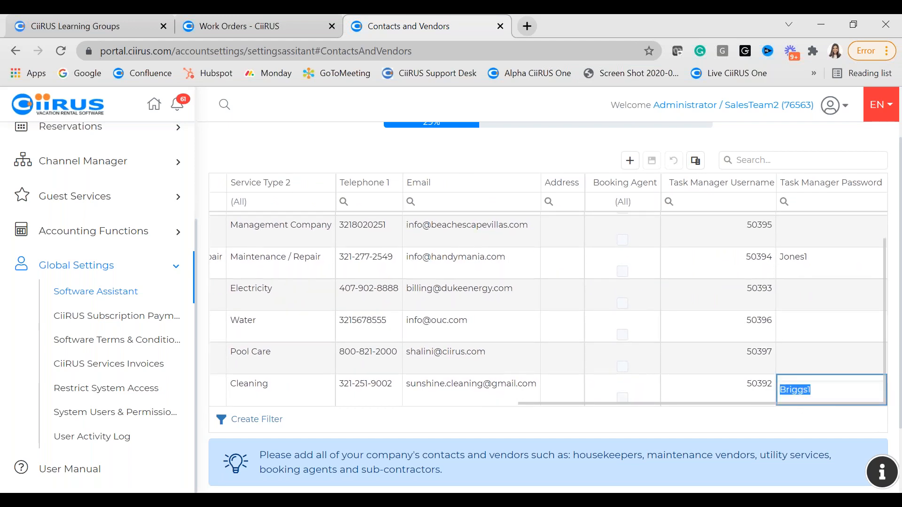
{"action": "left_click", "coordinate": [804, 414]}
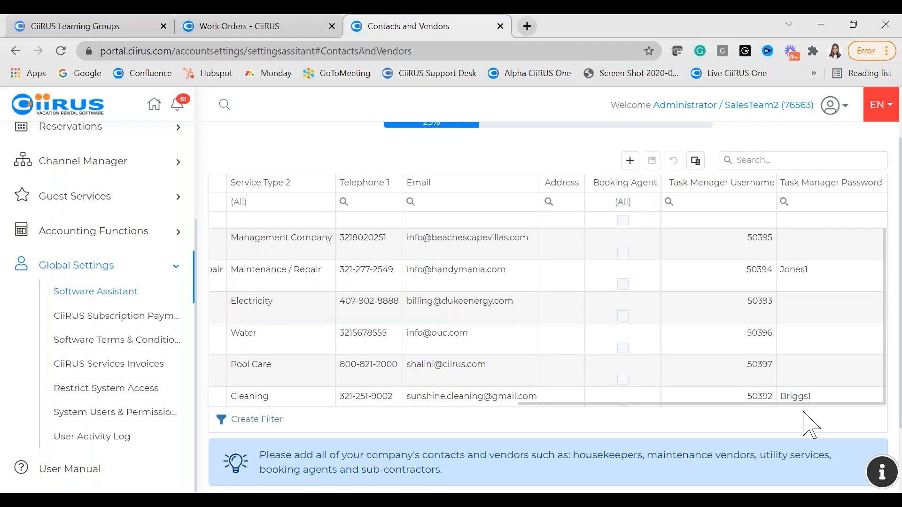
{"action": "scroll", "coordinate": [801, 393], "scroll_direction": "down", "scroll_amount": 1}
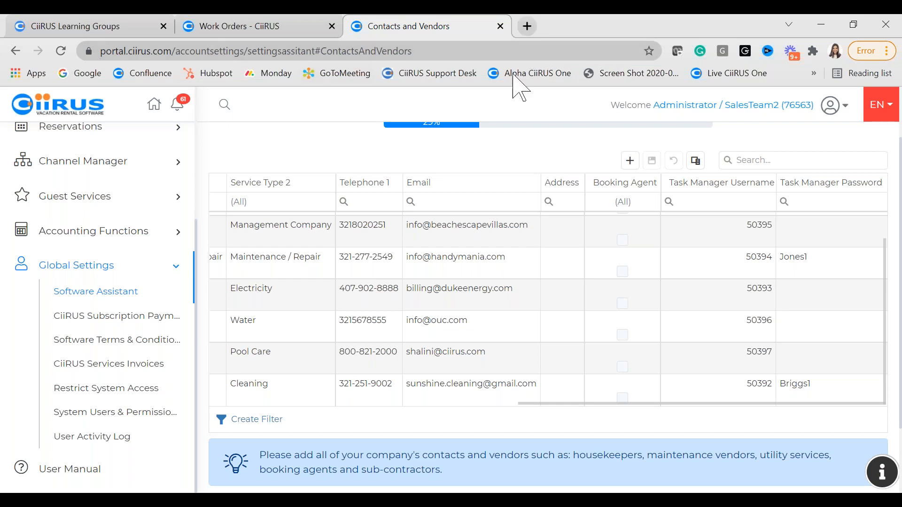
Open tasks.ciirus.com in a new browser tab.
{"action": "left_click", "coordinate": [525, 26]}
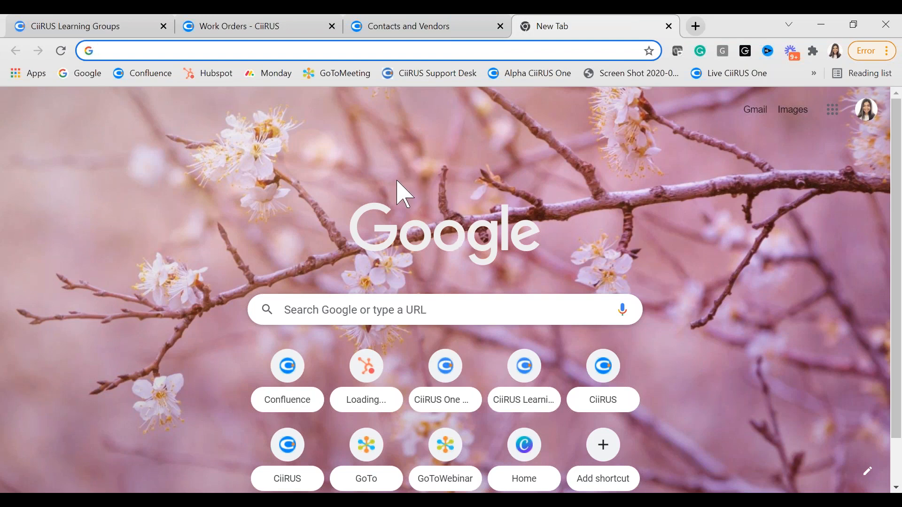
{"action": "type", "text": "tasks"}
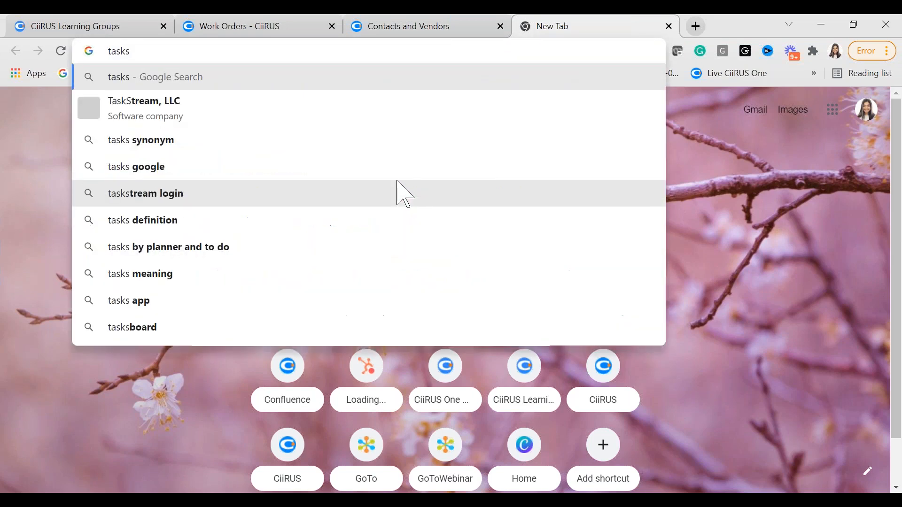
{"action": "type", "text": ".ciirus.com"}
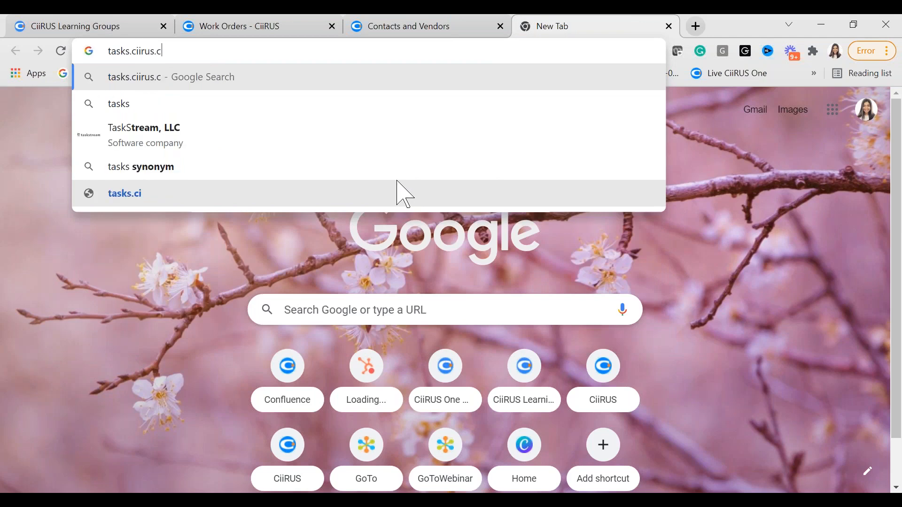
{"action": "key", "text": "Return"}
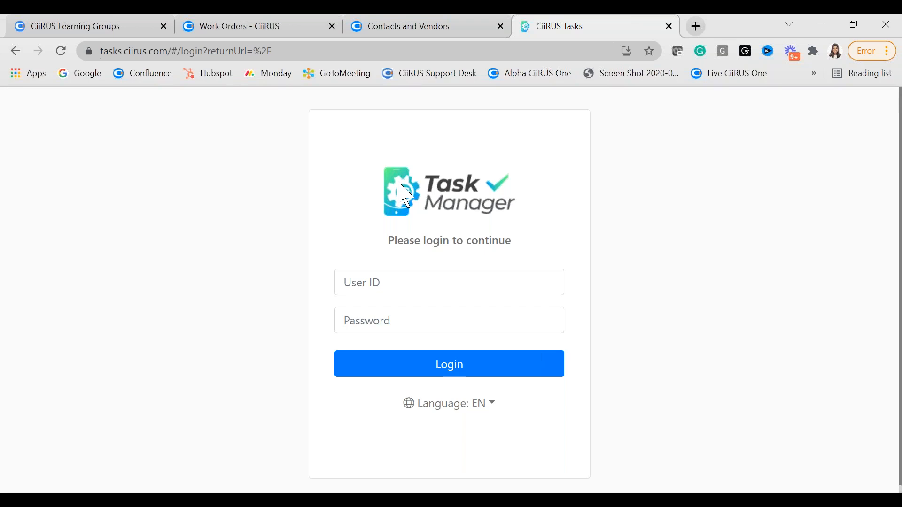
Check the vendor credentials in Contacts and Vendors, and enter Sunshine Cleaning's user ID and password on the Task Manager login page.
{"action": "left_click", "coordinate": [464, 33]}
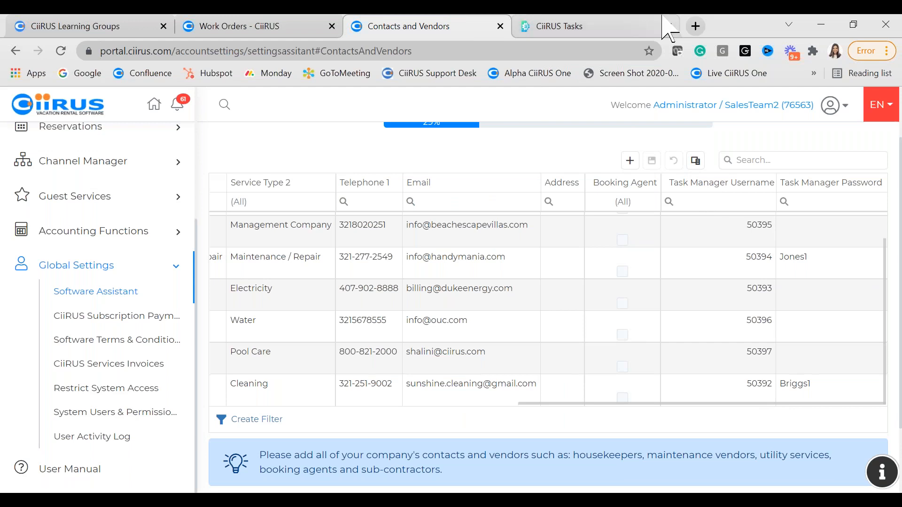
{"action": "left_click", "coordinate": [606, 27]}
{"action": "left_click", "coordinate": [493, 282]}
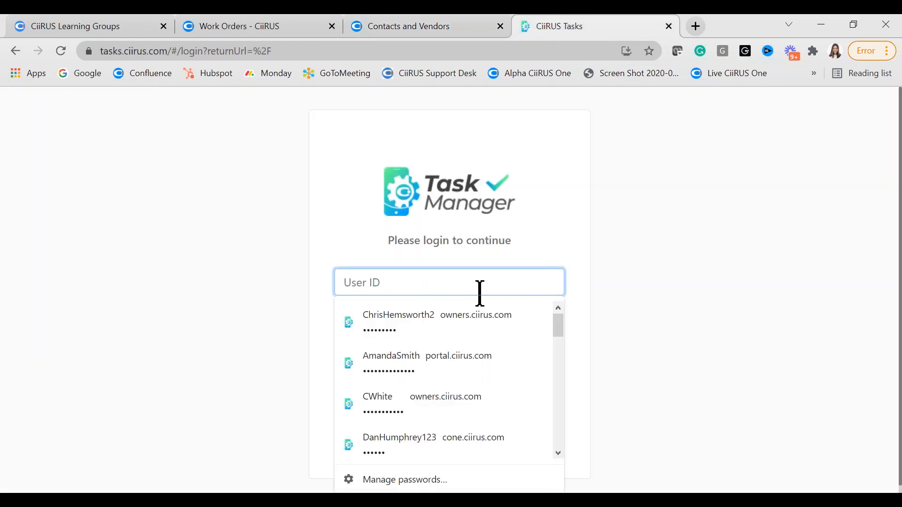
{"action": "type", "text": "503"}
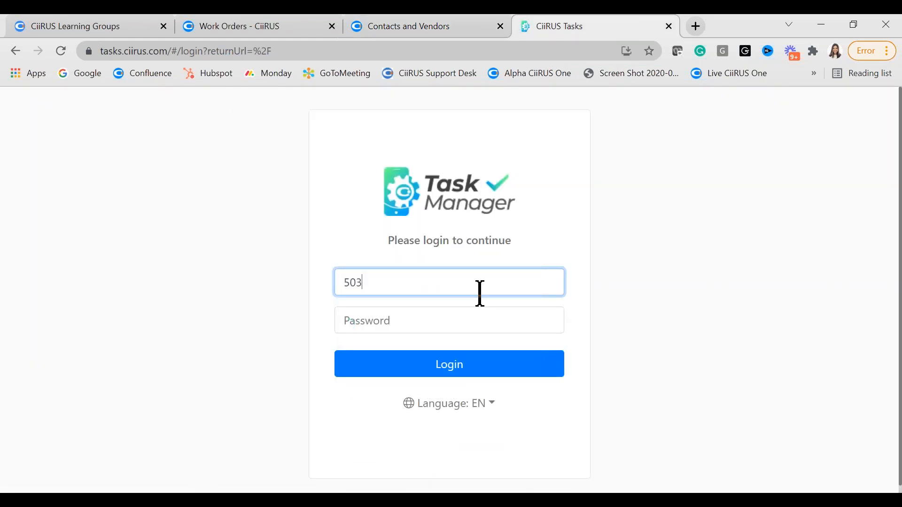
{"action": "type", "text": "92"}
{"action": "left_click", "coordinate": [460, 315]}
{"action": "type", "text": "•••••••"}
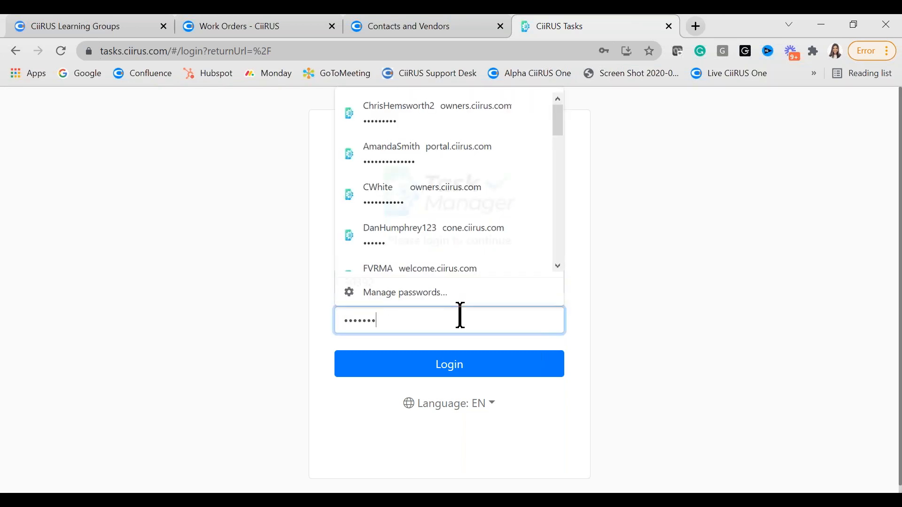
Show the language choices on the login page, keep the current language, and log in to Task Manager.
{"action": "left_click", "coordinate": [473, 410]}
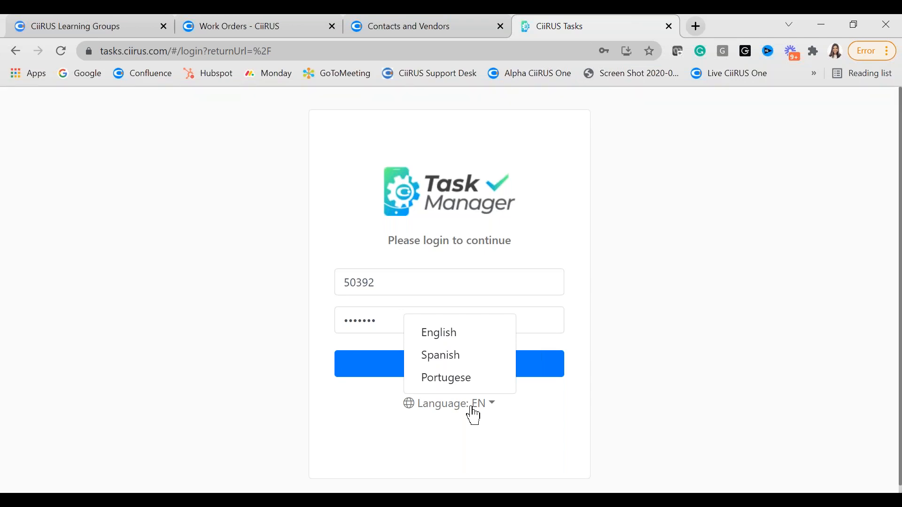
{"action": "left_click", "coordinate": [251, 357]}
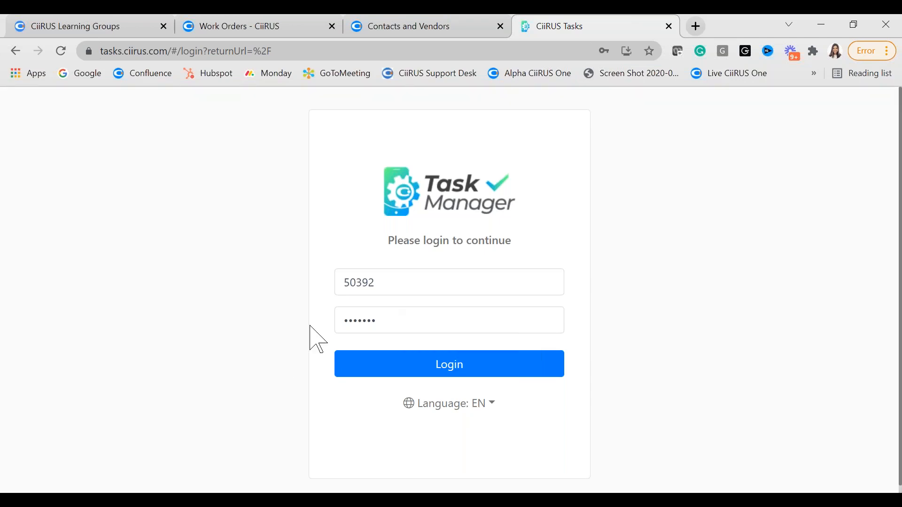
{"action": "left_click", "coordinate": [465, 368]}
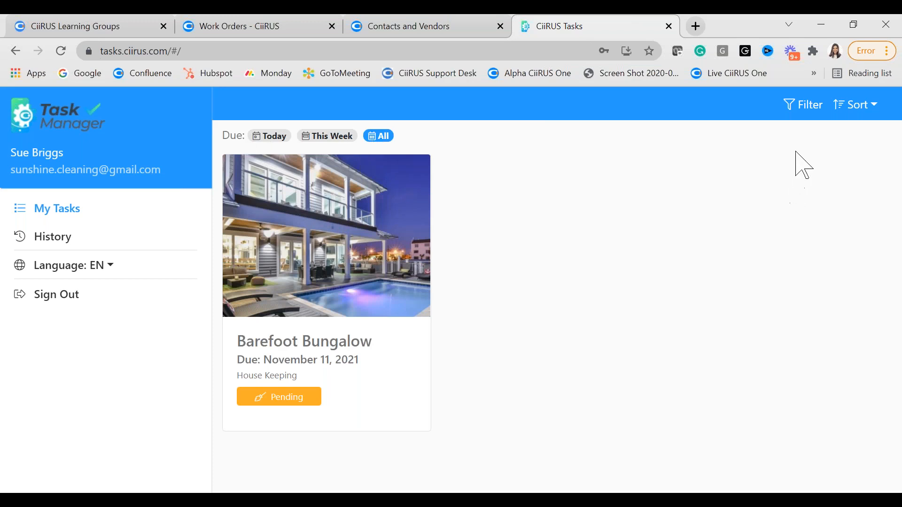
View the tasks due Today and This Week, and return to All due tasks.
{"action": "left_click", "coordinate": [271, 137]}
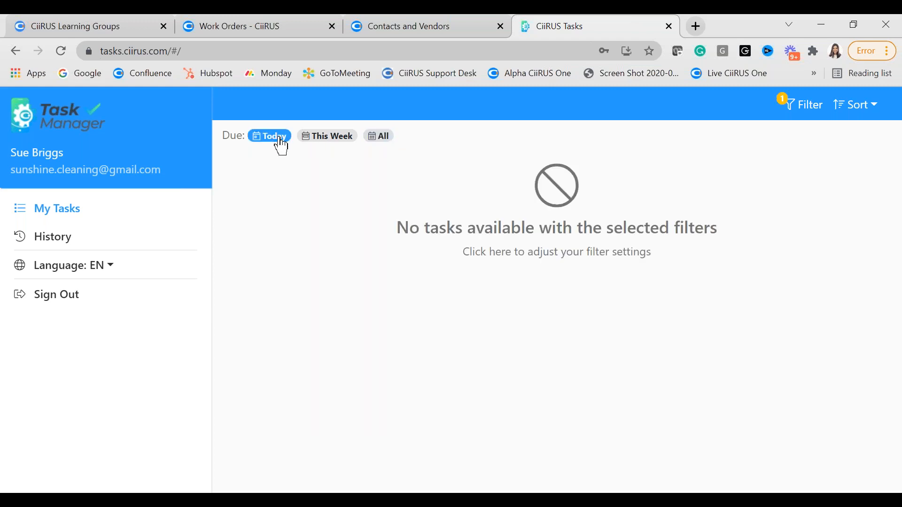
{"action": "left_click", "coordinate": [335, 137]}
{"action": "left_click", "coordinate": [380, 137]}
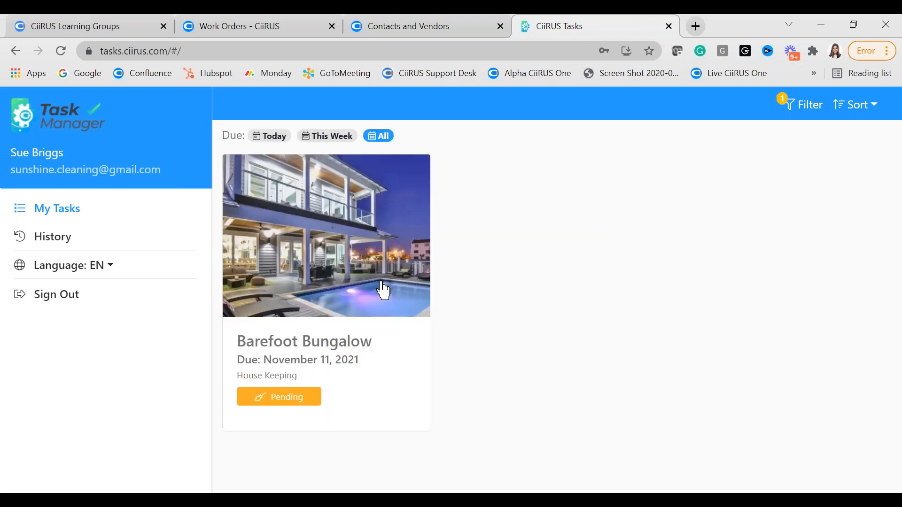
Set the task date filter to the range November 1 to November 30, 2021.
{"action": "left_click", "coordinate": [808, 112]}
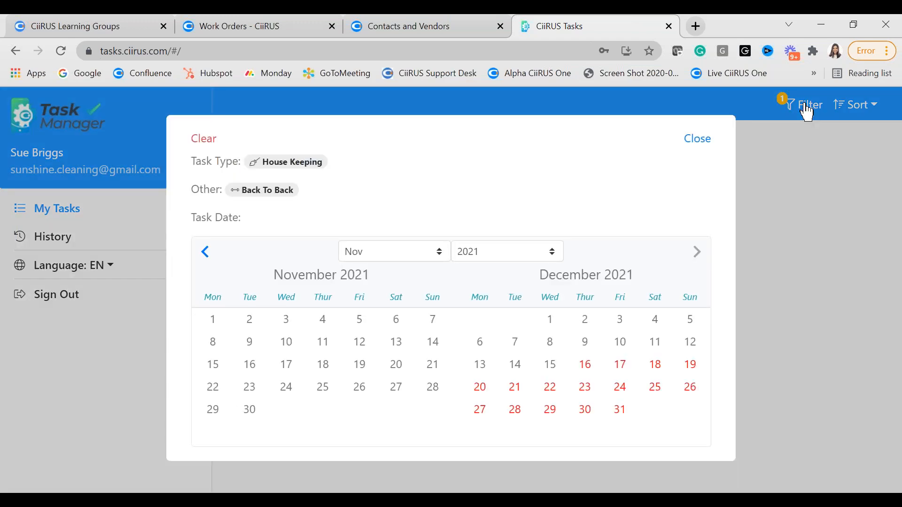
{"action": "left_click_drag", "start_coordinate": [280, 341], "coordinate": [250, 409]}
{"action": "left_click", "coordinate": [214, 321]}
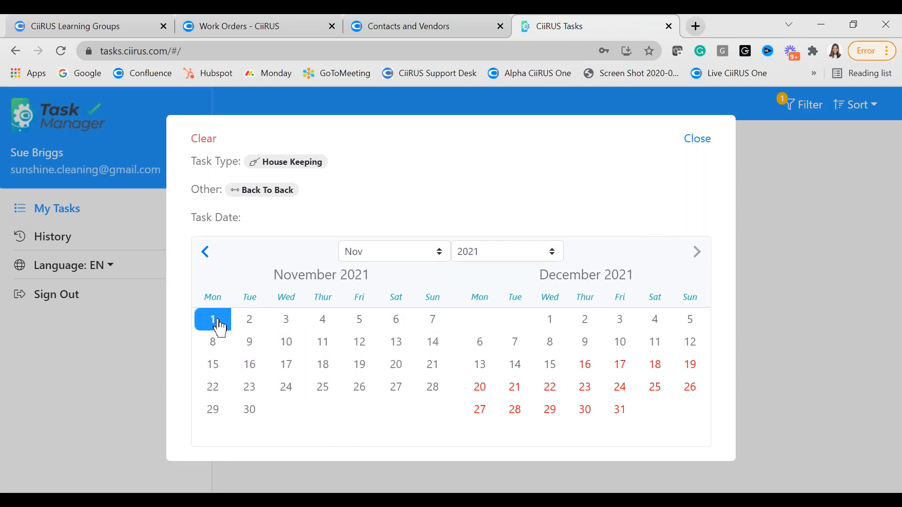
{"action": "left_click", "coordinate": [249, 390]}
{"action": "left_click", "coordinate": [249, 416]}
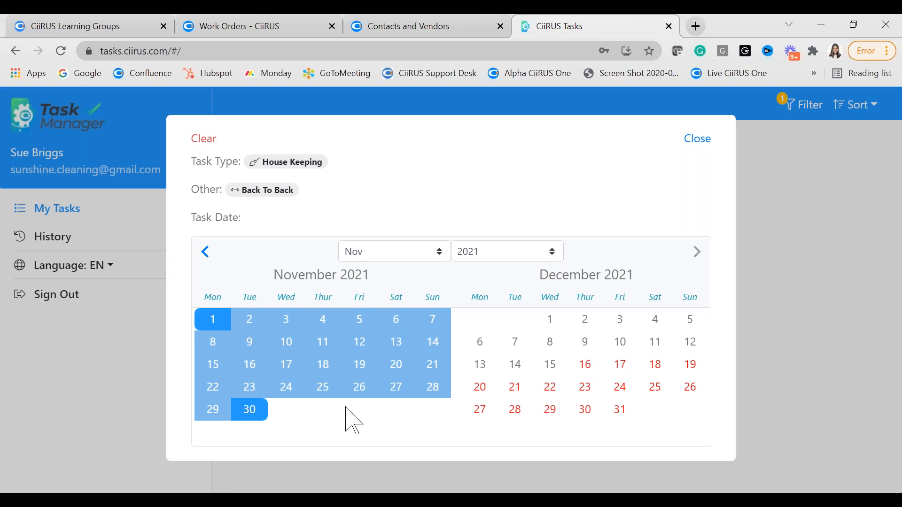
Show the tasks within the date filter, and reselect November 1 to November 30, 2021 as the task date range.
{"action": "left_click", "coordinate": [698, 139]}
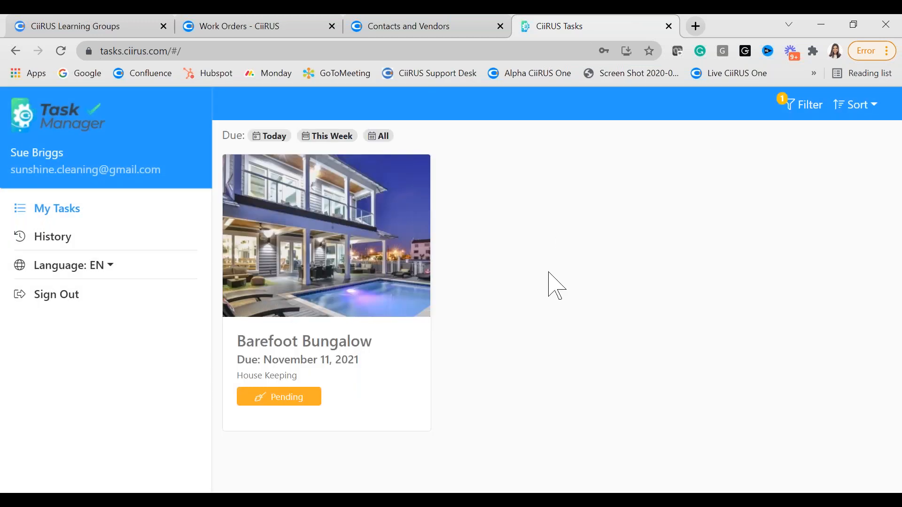
{"action": "left_click", "coordinate": [804, 113]}
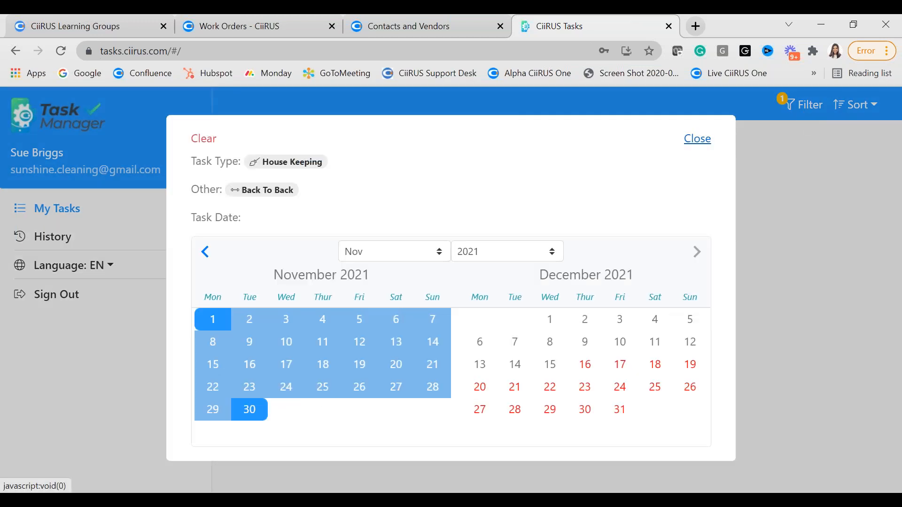
{"action": "left_click", "coordinate": [255, 408]}
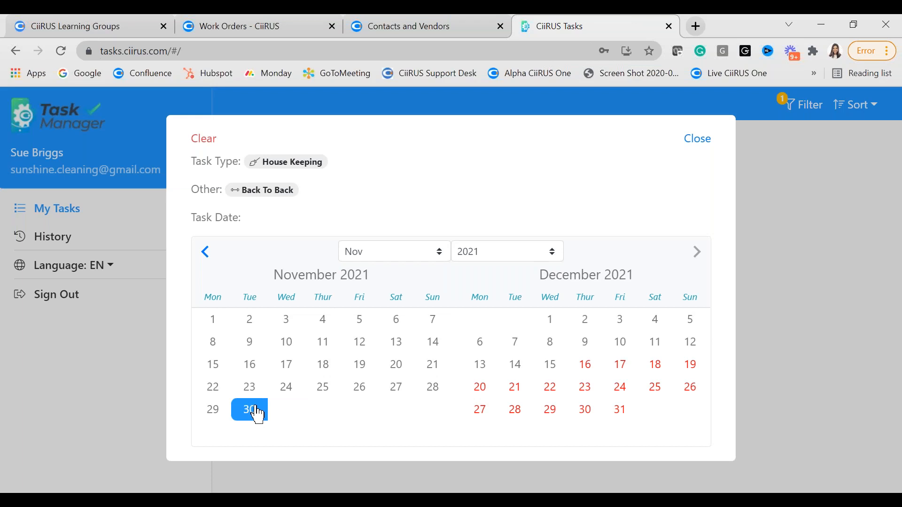
{"action": "left_click", "coordinate": [212, 316]}
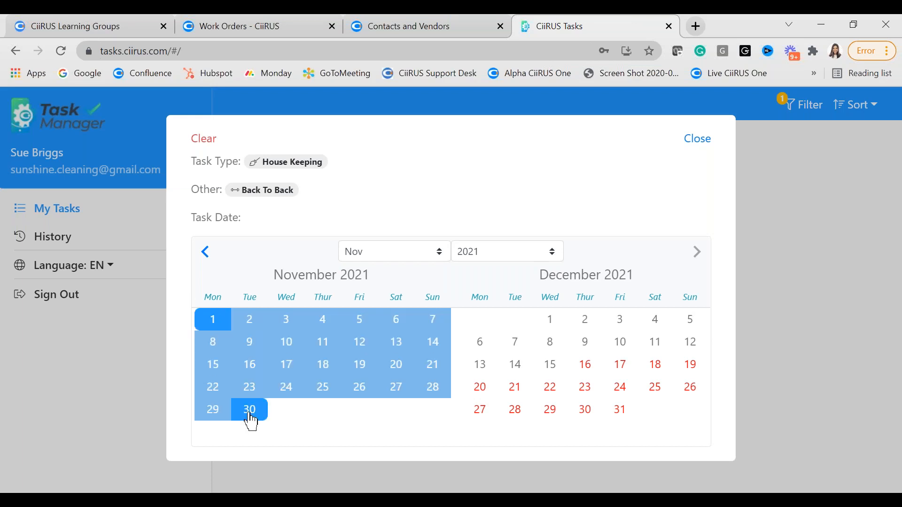
{"action": "left_click", "coordinate": [249, 419]}
{"action": "left_click", "coordinate": [214, 319]}
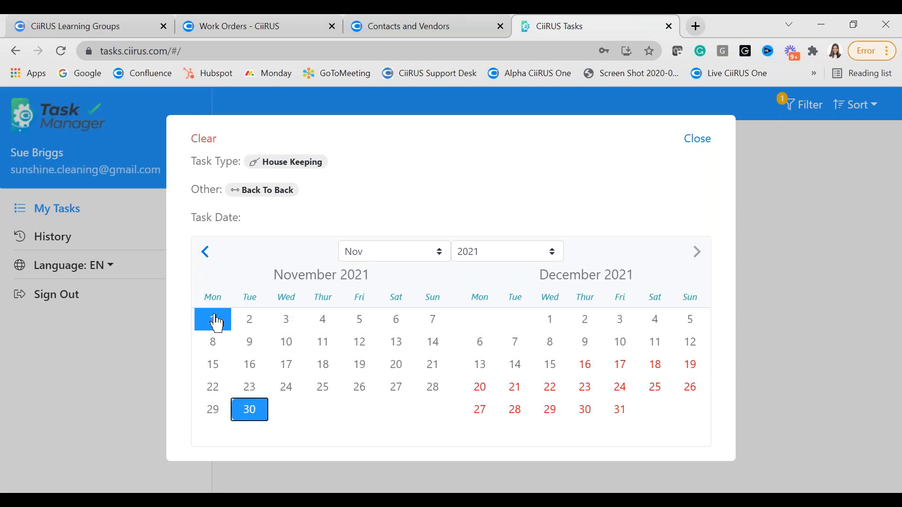
{"action": "left_click", "coordinate": [251, 414]}
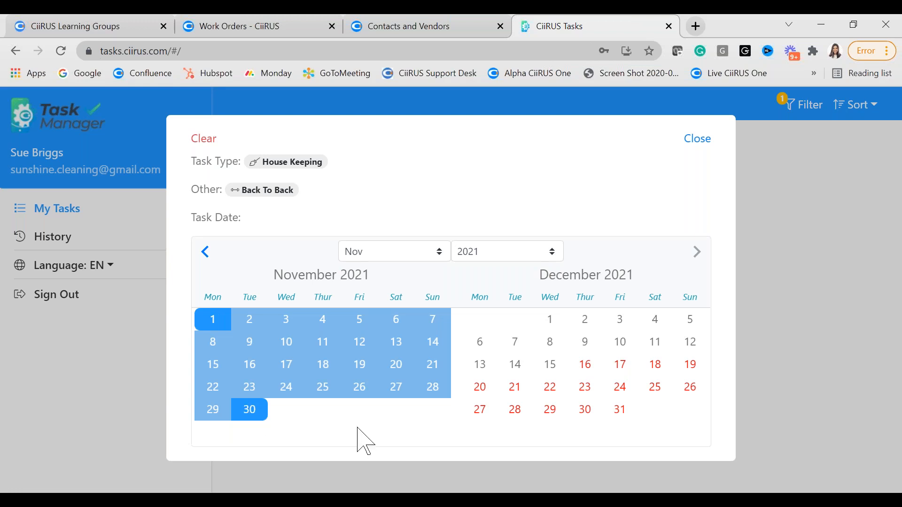
Clear the task filter and reapply the November 1 to November 30, 2021 date range to the task list.
{"action": "left_click", "coordinate": [210, 141]}
{"action": "left_click", "coordinate": [812, 116]}
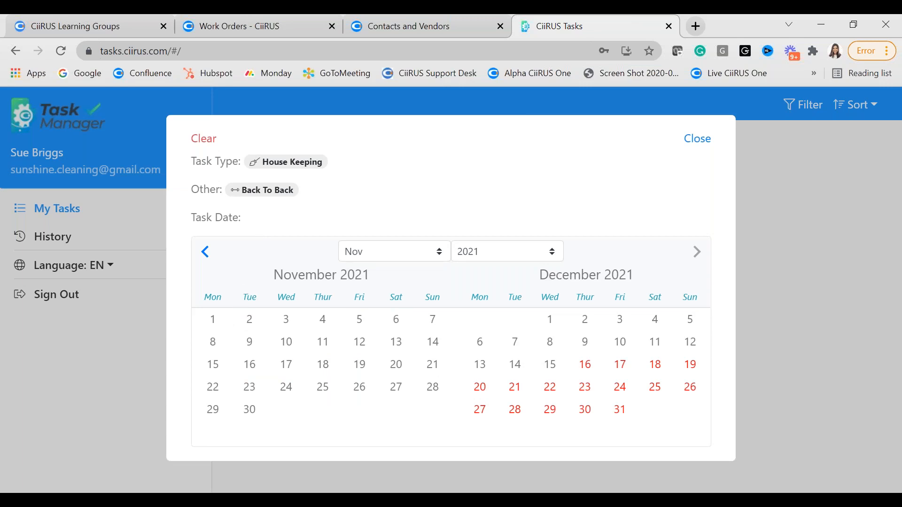
{"action": "left_click", "coordinate": [213, 319]}
{"action": "left_click", "coordinate": [249, 411]}
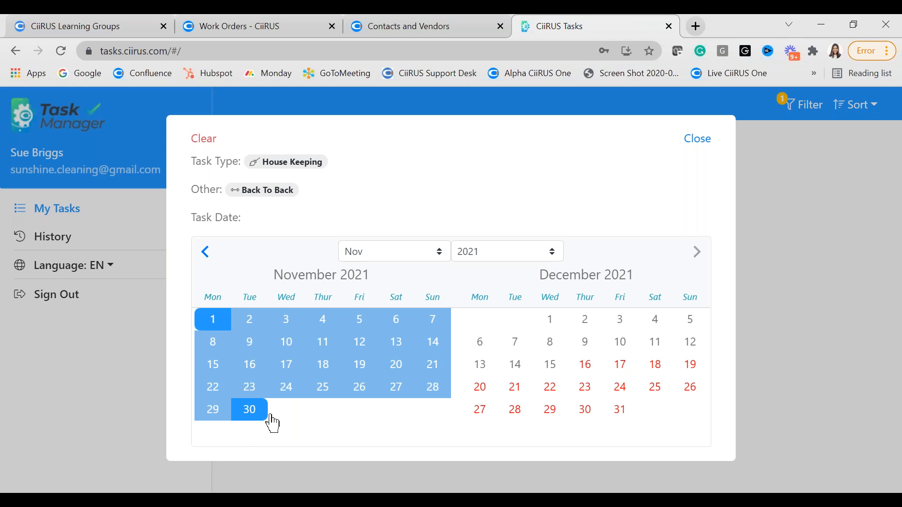
{"action": "left_click", "coordinate": [848, 306]}
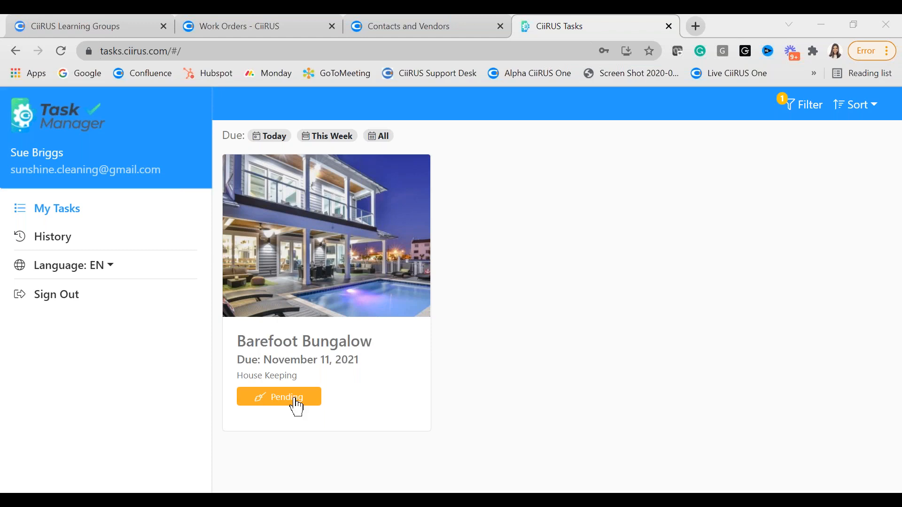
Open the Barefoot Bungalow housekeeping task and look over its dates and detail sections.
{"action": "left_click", "coordinate": [302, 273]}
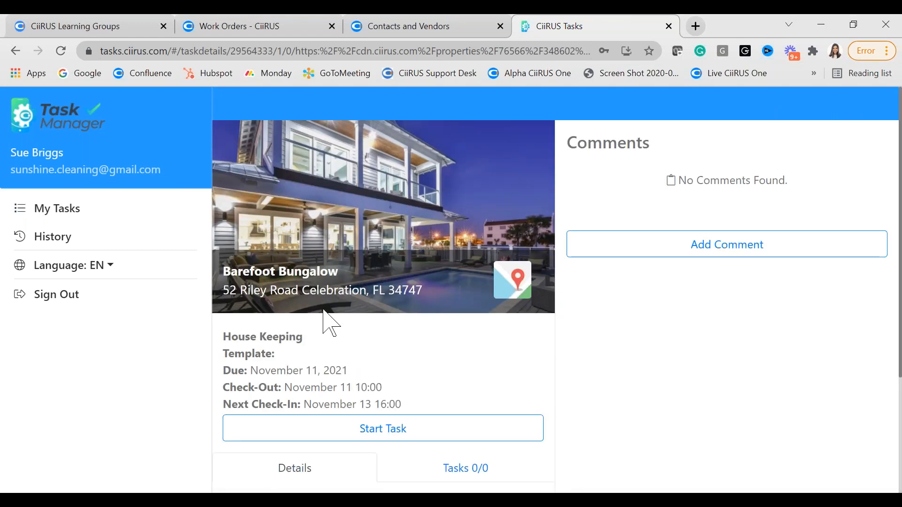
{"action": "scroll", "coordinate": [329, 323], "scroll_direction": "down", "scroll_amount": 3}
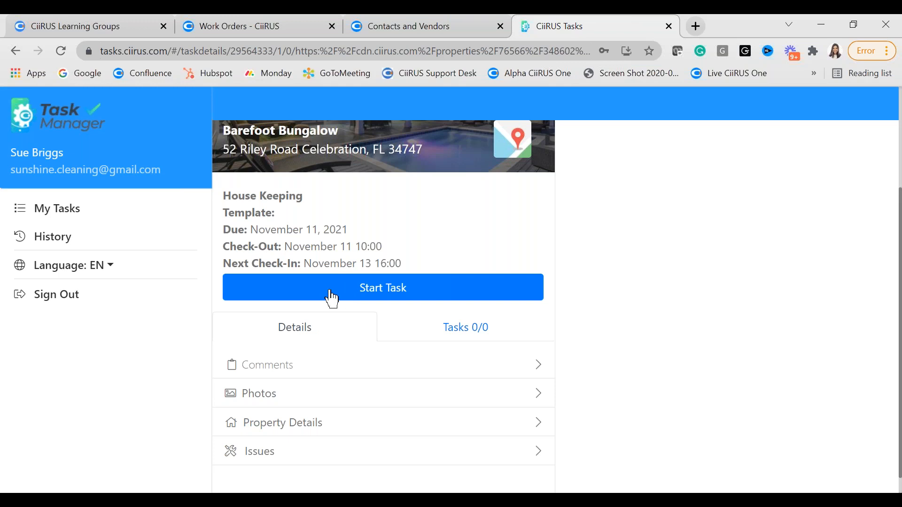
{"action": "scroll", "coordinate": [339, 328], "scroll_direction": "down", "scroll_amount": 1}
{"action": "scroll", "coordinate": [340, 331], "scroll_direction": "up", "scroll_amount": 3}
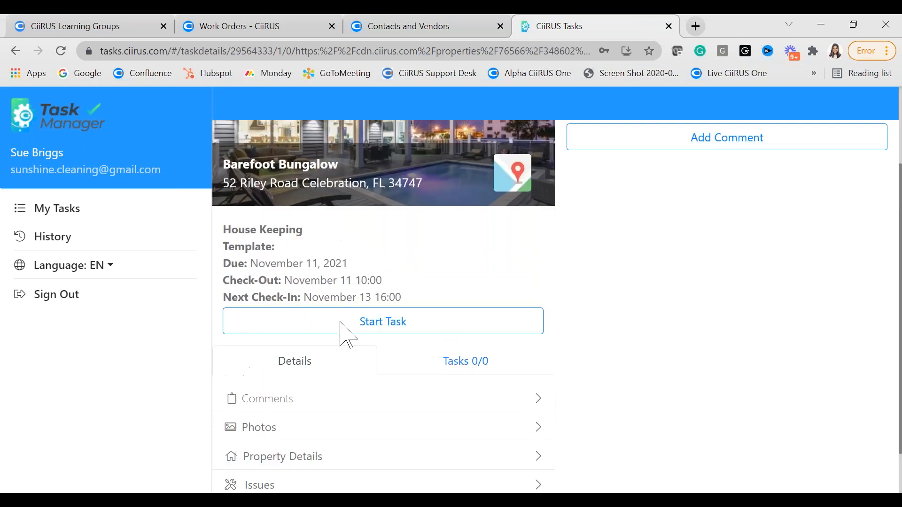
{"action": "scroll", "coordinate": [340, 331], "scroll_direction": "down", "scroll_amount": 3}
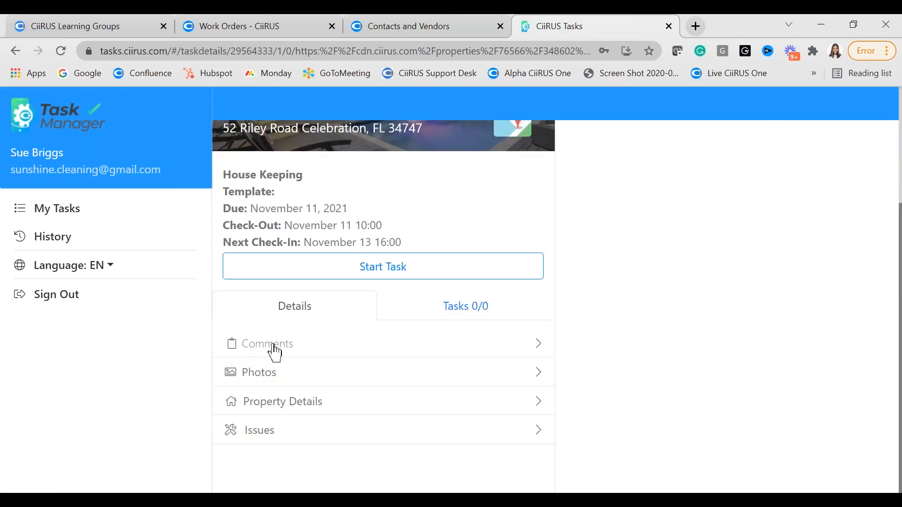
View the Barefoot Bungalow task's photos and property details.
{"action": "left_click", "coordinate": [259, 380]}
{"action": "left_click", "coordinate": [282, 409]}
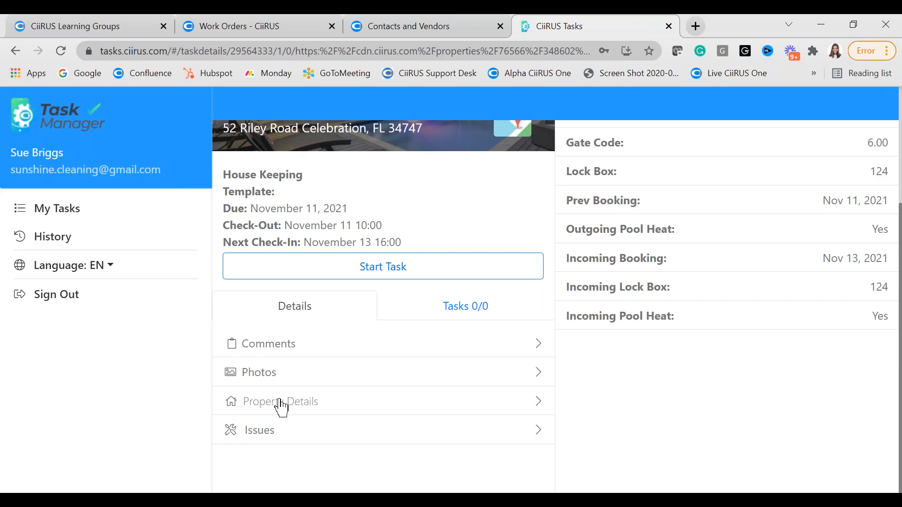
{"action": "scroll", "coordinate": [696, 312], "scroll_direction": "up", "scroll_amount": 4}
{"action": "scroll", "coordinate": [689, 303], "scroll_direction": "down", "scroll_amount": 4}
Start a new issue report for the Barefoot Bungalow task titled "Supply and Install New Towel Rod in Masterbath".
{"action": "left_click", "coordinate": [285, 438]}
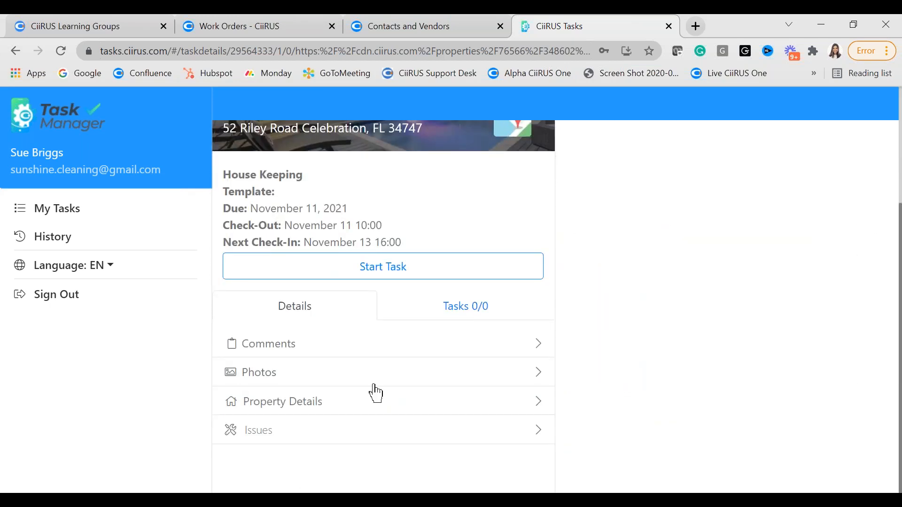
{"action": "scroll", "coordinate": [578, 351], "scroll_direction": "up", "scroll_amount": 4}
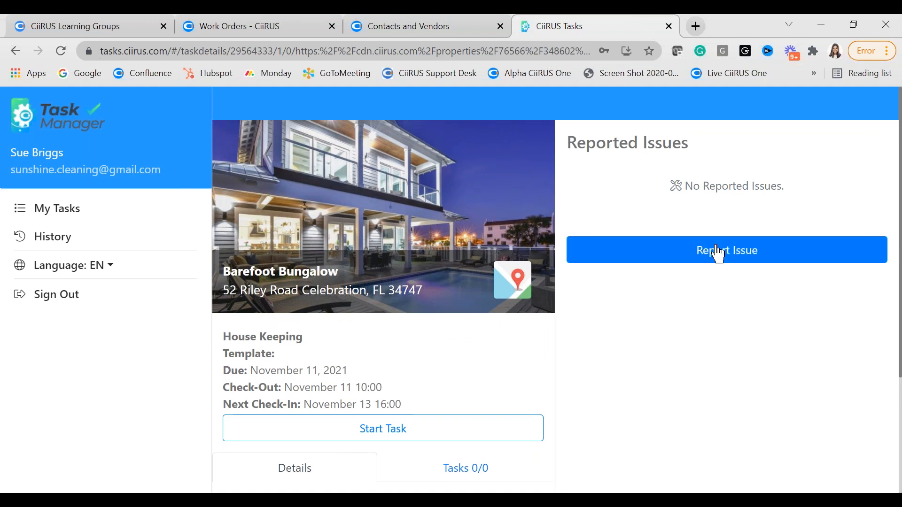
{"action": "left_click", "coordinate": [731, 260]}
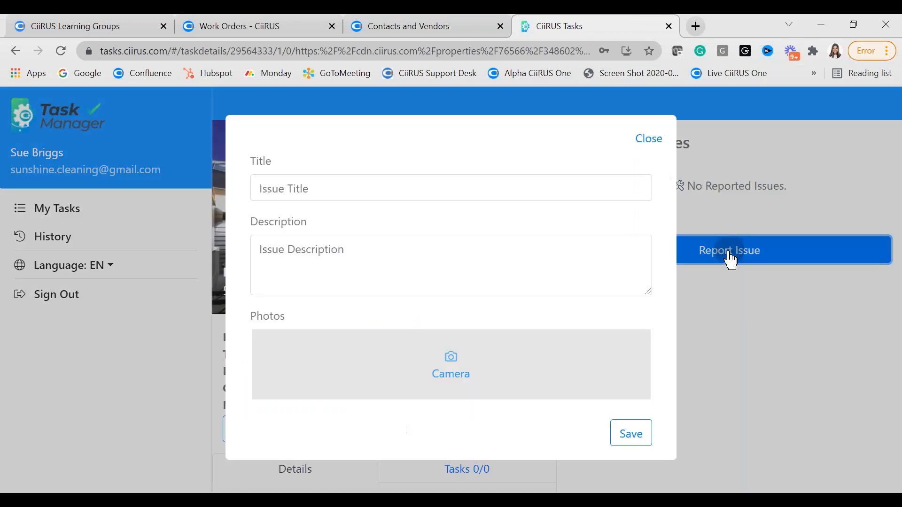
{"action": "left_click", "coordinate": [327, 175]}
{"action": "type", "text": "S"}
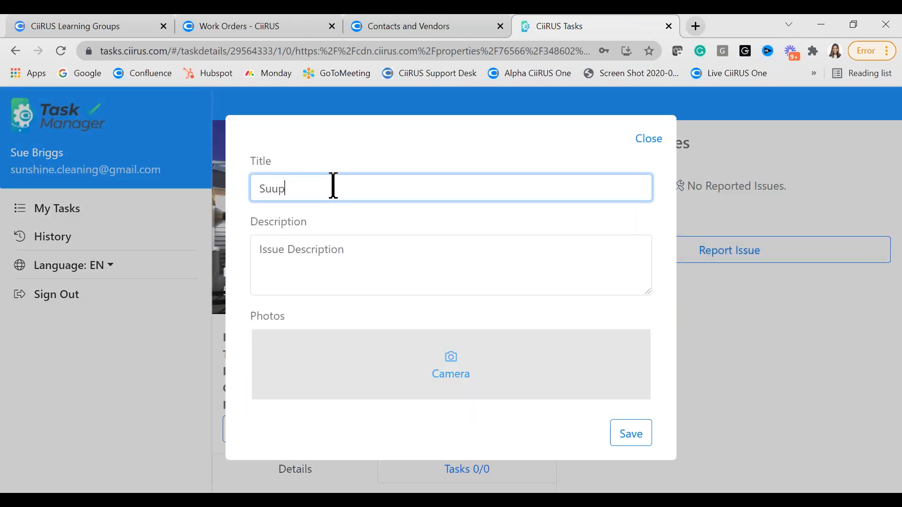
{"action": "type", "text": "upply ANw Towel Rod in Masterbath"}
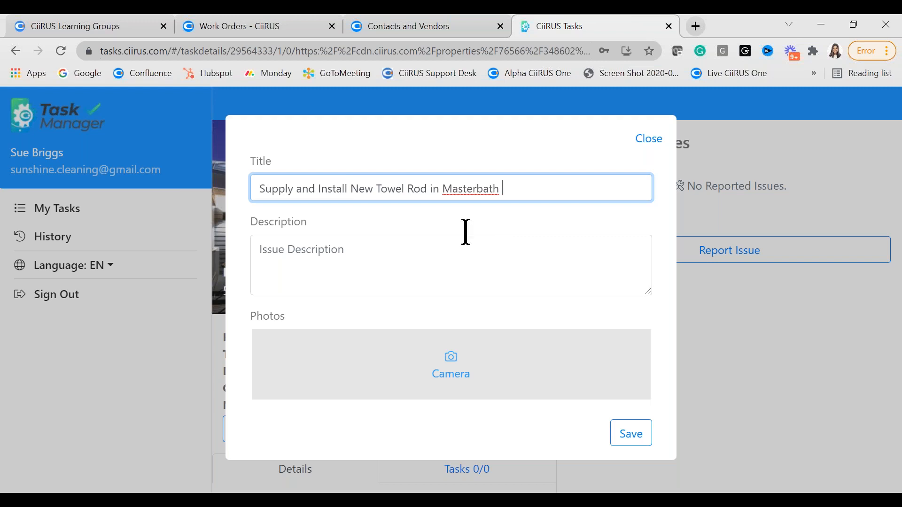
Copy the issue title into the description and save the issue report.
{"action": "left_click_drag", "start_coordinate": [532, 185], "coordinate": [123, 183]}
{"action": "key", "text": "ctrl+c"}
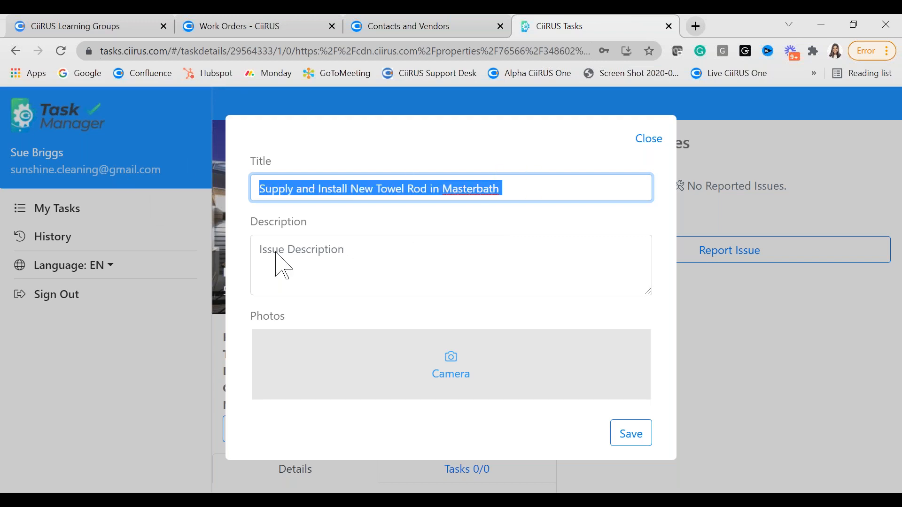
{"action": "left_click", "coordinate": [363, 272]}
{"action": "key", "text": "ctrl+v"}
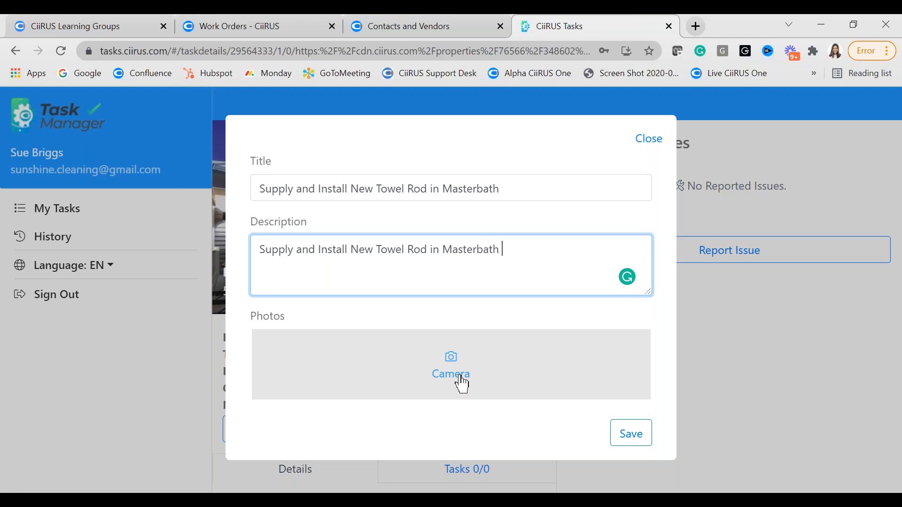
{"action": "left_click", "coordinate": [629, 432]}
{"action": "left_click", "coordinate": [626, 434]}
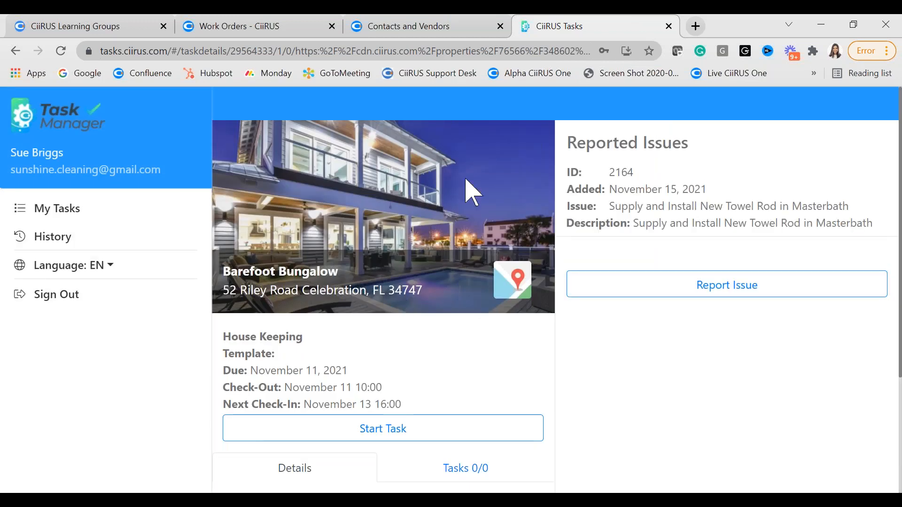
Return to the task list, and reopen the Barefoot Bungalow task to review its details.
{"action": "left_click", "coordinate": [16, 51]}
{"action": "scroll", "coordinate": [289, 207], "scroll_direction": "up", "scroll_amount": 3}
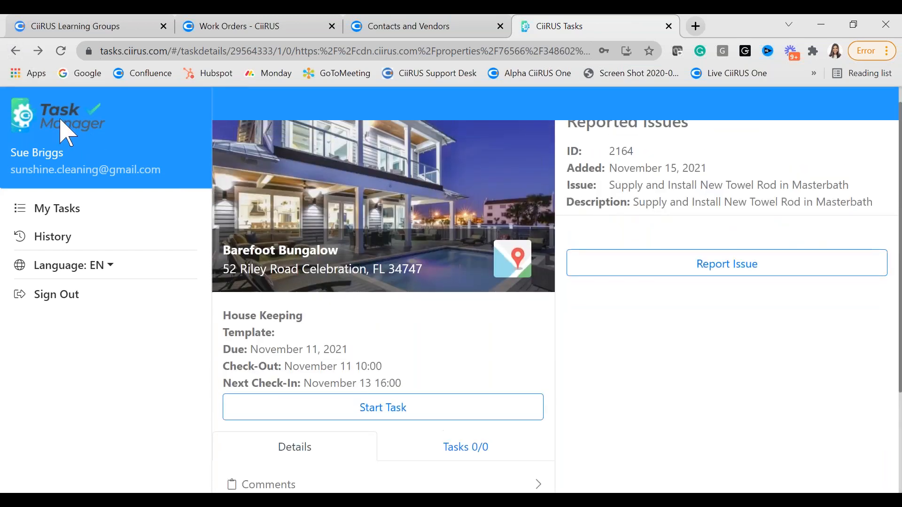
{"action": "left_click", "coordinate": [16, 51]}
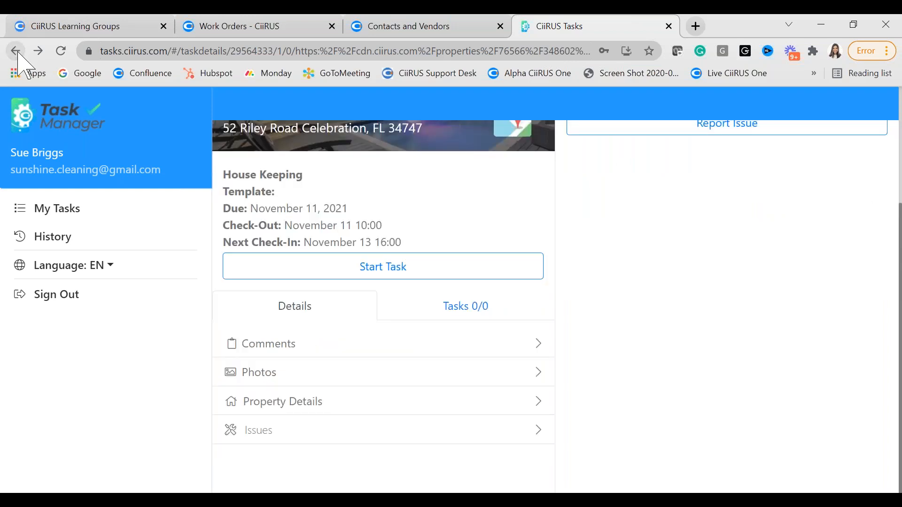
{"action": "left_click", "coordinate": [17, 51]}
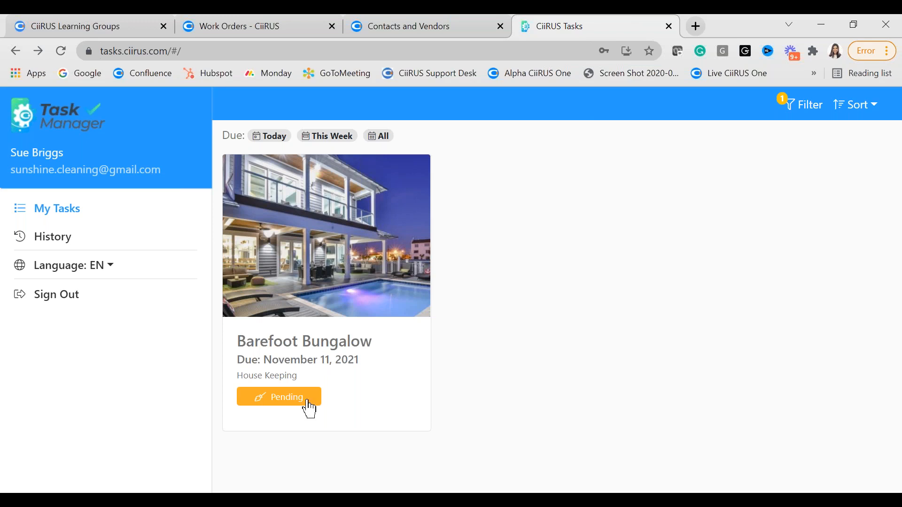
{"action": "left_click", "coordinate": [329, 288]}
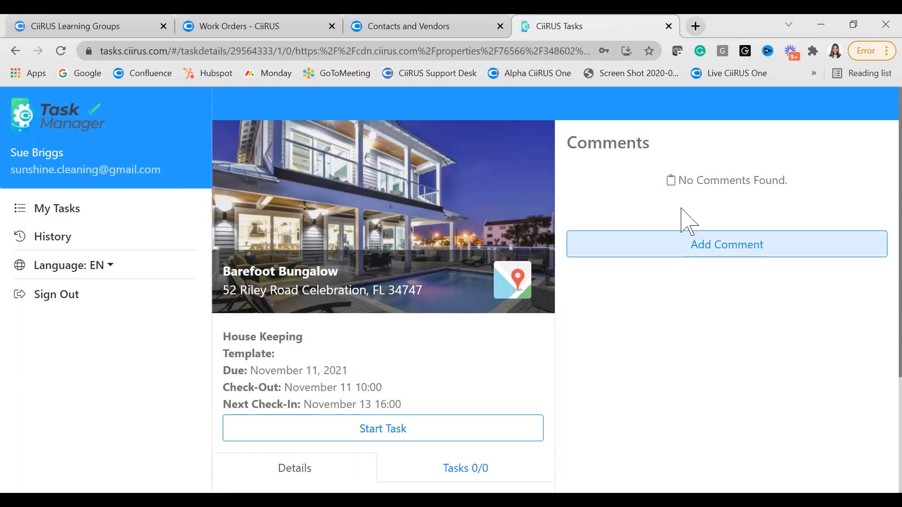
{"action": "scroll", "coordinate": [373, 364], "scroll_direction": "down", "scroll_amount": 3}
{"action": "scroll", "coordinate": [390, 410], "scroll_direction": "up", "scroll_amount": 3}
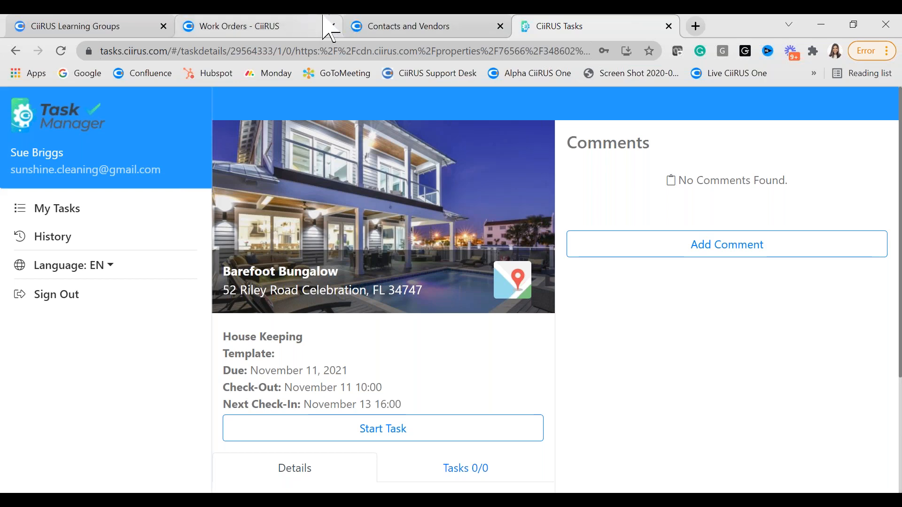
Switch to the CiiRUS Work Orders page and close the Contacts and Vendors page.
{"action": "left_click", "coordinate": [411, 27]}
{"action": "left_click", "coordinate": [308, 35]}
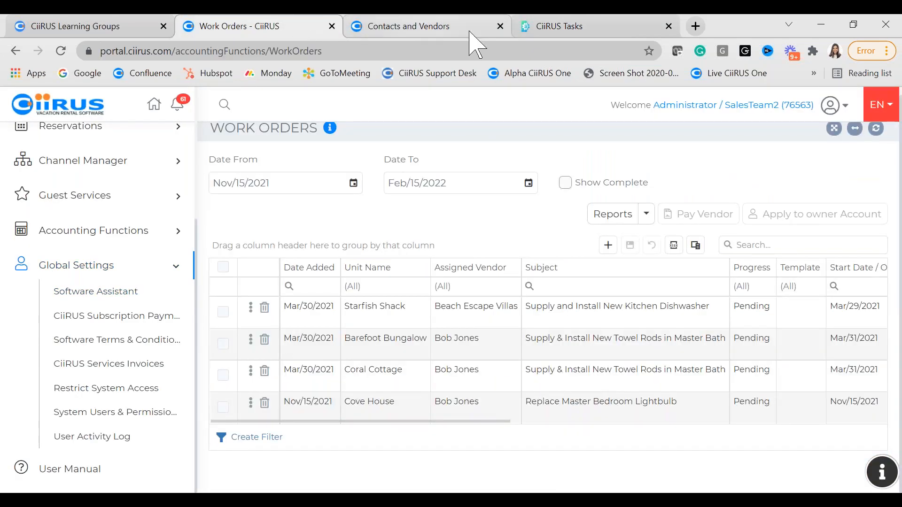
{"action": "left_click", "coordinate": [500, 26]}
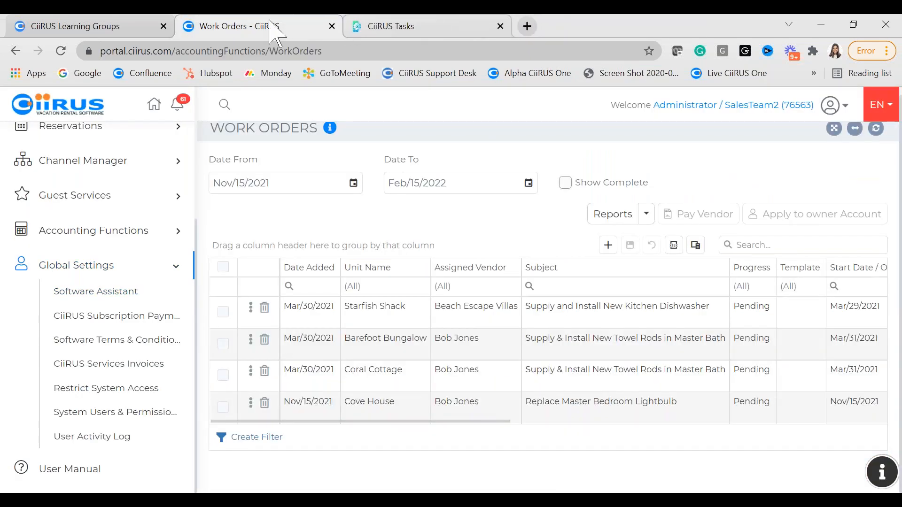
Open the Task Manager's Reported Issues page in CiiRUS and view the details of the Barefoot Bungalow towel rod issue.
{"action": "left_click", "coordinate": [101, 266]}
{"action": "left_click", "coordinate": [105, 292]}
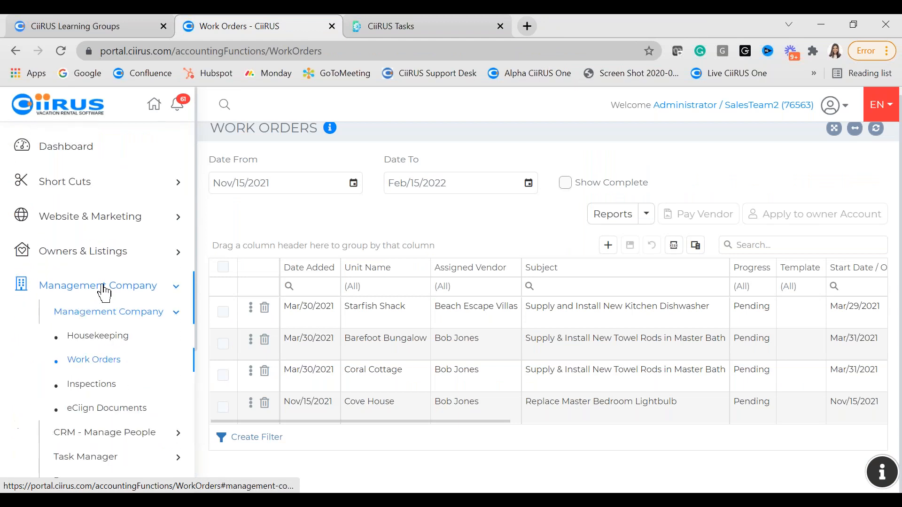
{"action": "scroll", "coordinate": [117, 291], "scroll_direction": "down", "scroll_amount": 2}
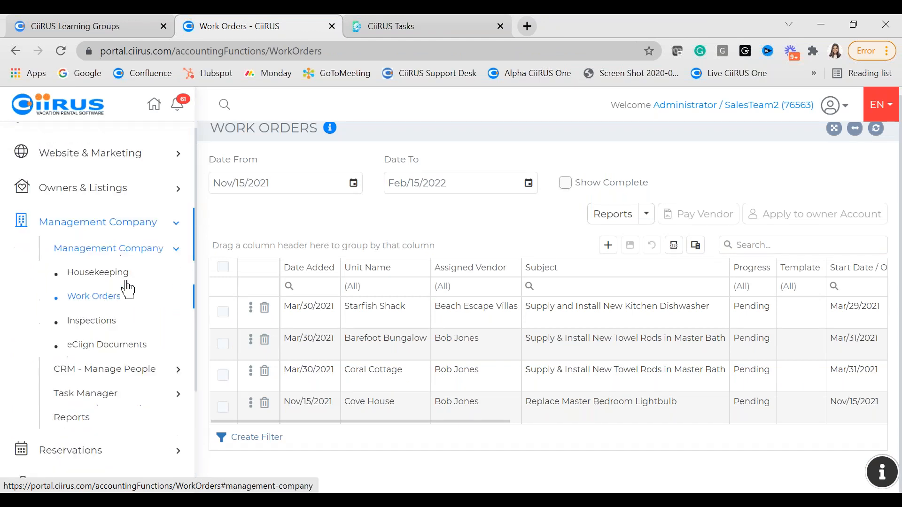
{"action": "left_click", "coordinate": [90, 386]}
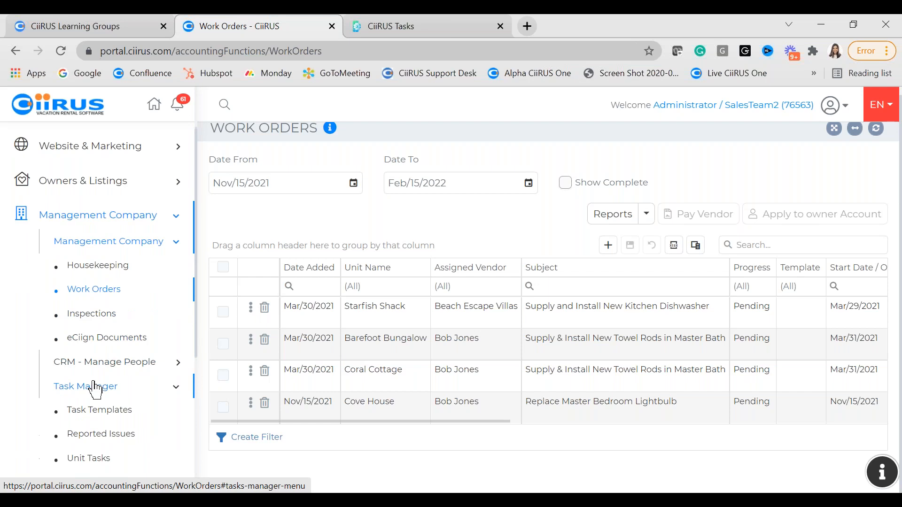
{"action": "scroll", "coordinate": [96, 390], "scroll_direction": "down", "scroll_amount": 3}
{"action": "scroll", "coordinate": [97, 389], "scroll_direction": "down", "scroll_amount": 1}
{"action": "left_click", "coordinate": [124, 297]}
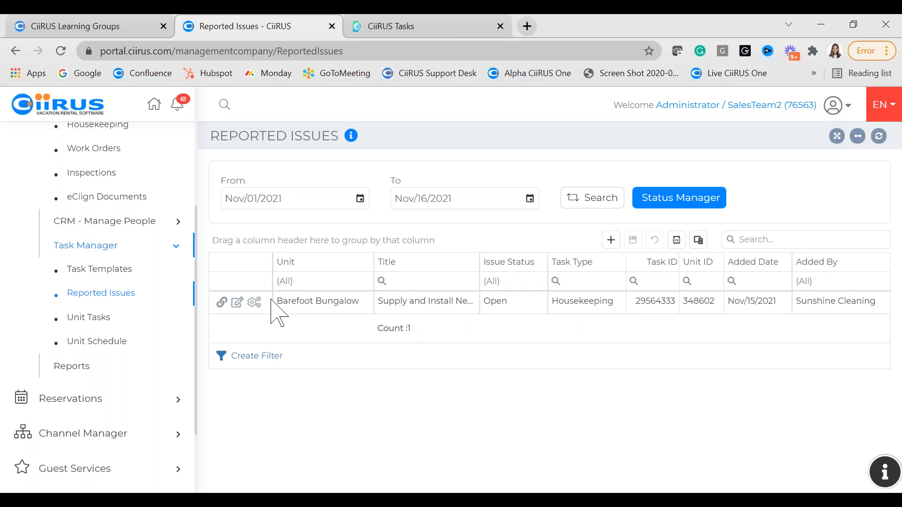
{"action": "left_click", "coordinate": [238, 305]}
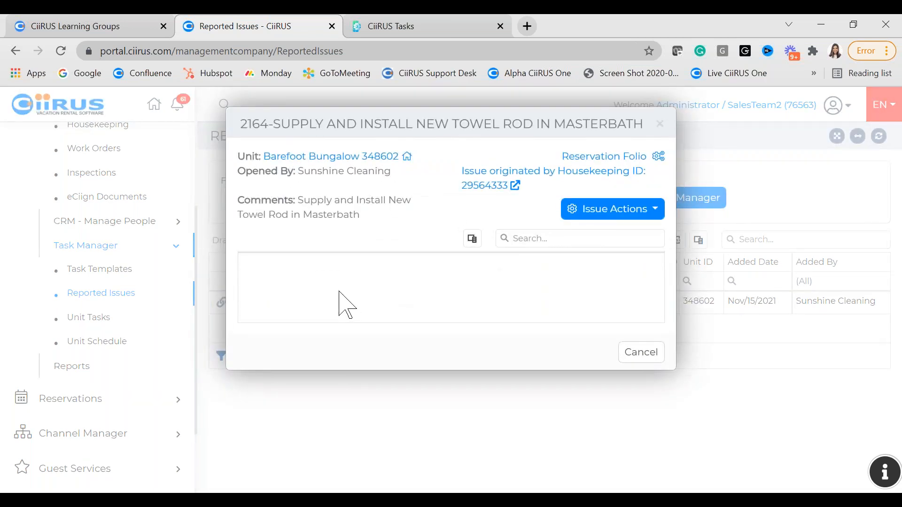
{"action": "left_click", "coordinate": [659, 124]}
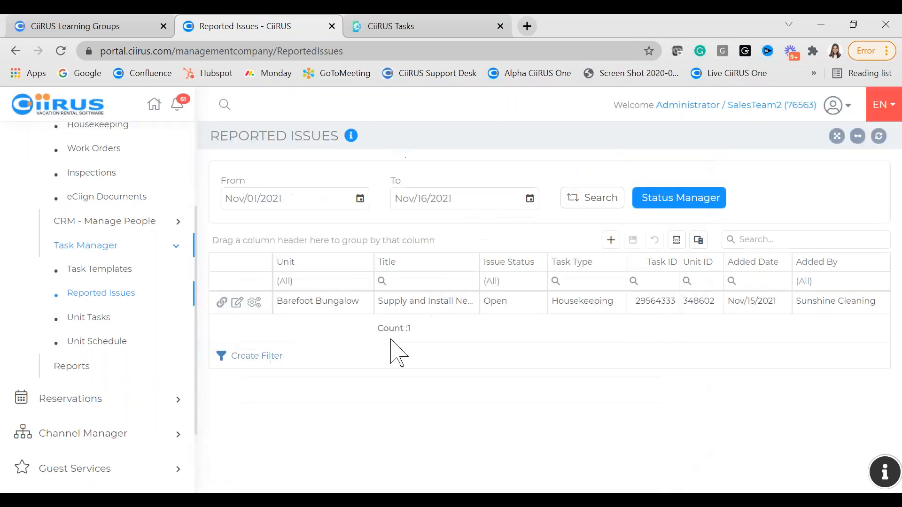
Open the Barefoot Bungalow towel rod issue, view its available issue actions, and close it.
{"action": "left_click", "coordinate": [238, 305]}
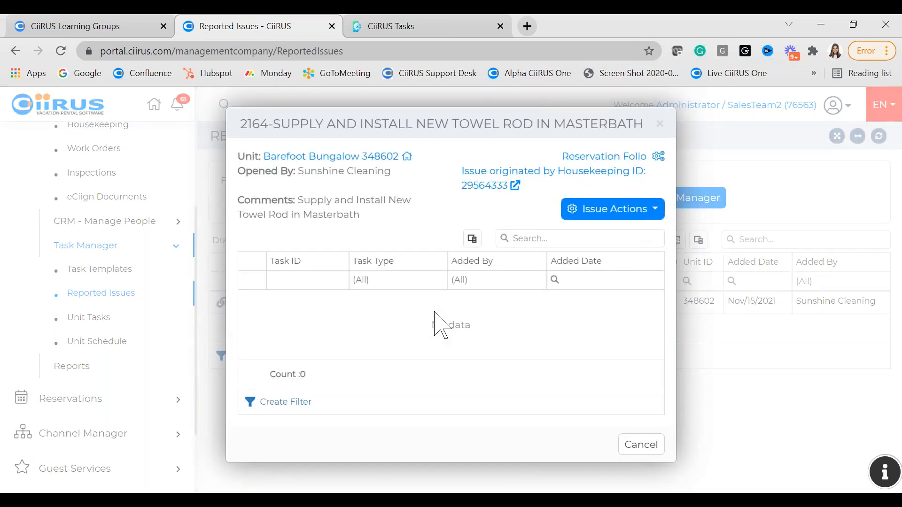
{"action": "left_click", "coordinate": [642, 215]}
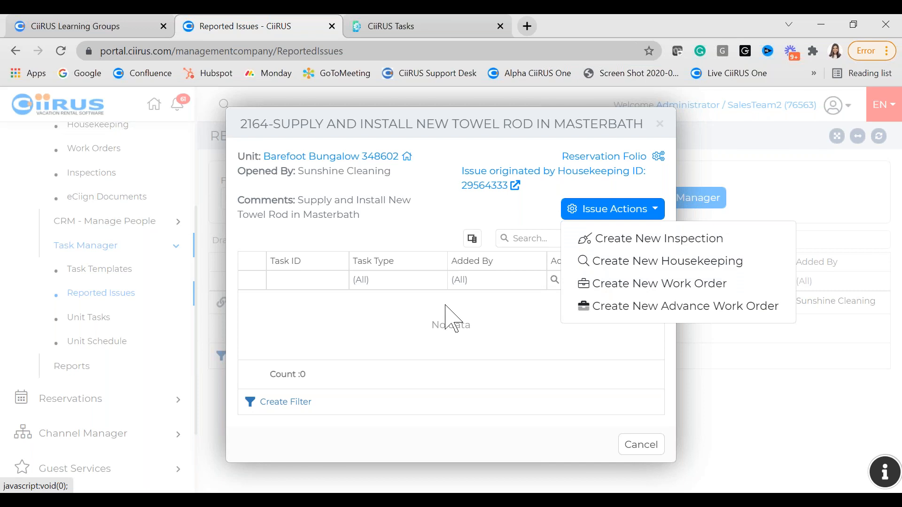
{"action": "left_click", "coordinate": [428, 324]}
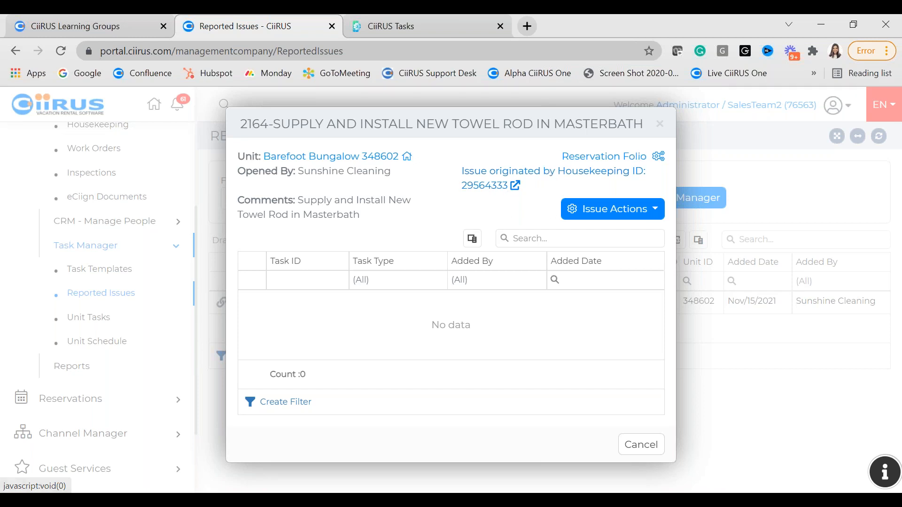
{"action": "left_click", "coordinate": [658, 124]}
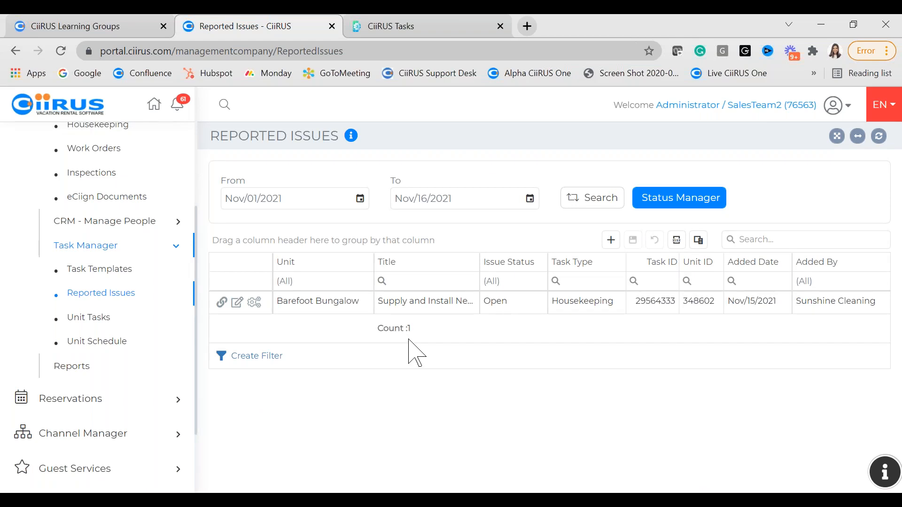
Open the reservation folio linked to the Barefoot Bungalow issue, view its booking details, and close it.
{"action": "left_click", "coordinate": [256, 303]}
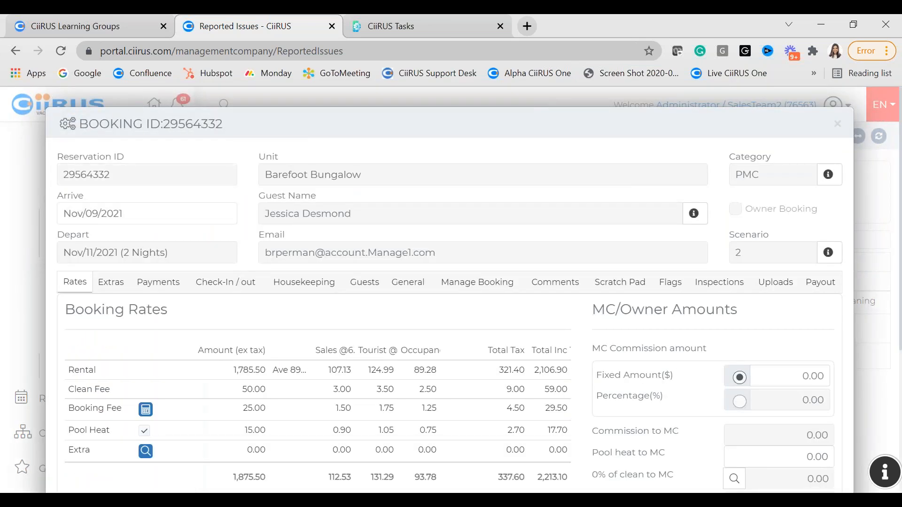
{"action": "scroll", "coordinate": [528, 428], "scroll_direction": "down", "scroll_amount": 2}
{"action": "scroll", "coordinate": [528, 428], "scroll_direction": "up", "scroll_amount": 2}
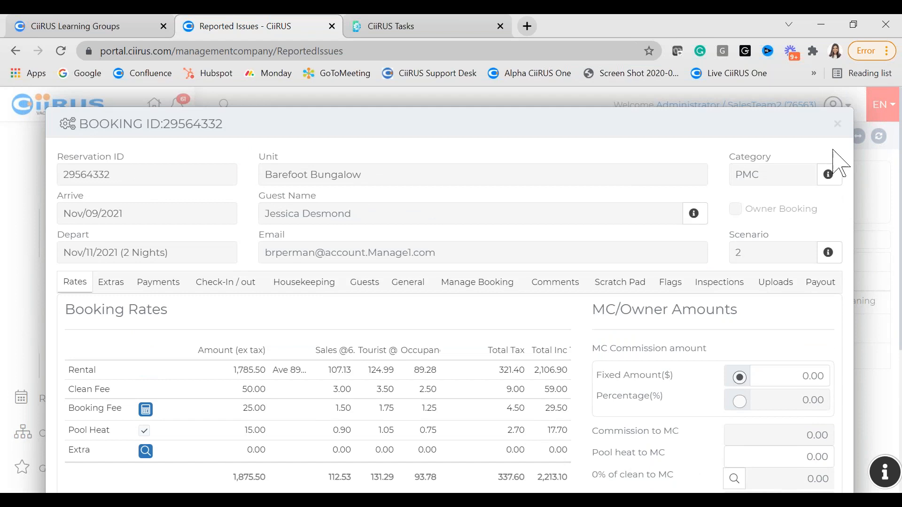
{"action": "left_click", "coordinate": [841, 125]}
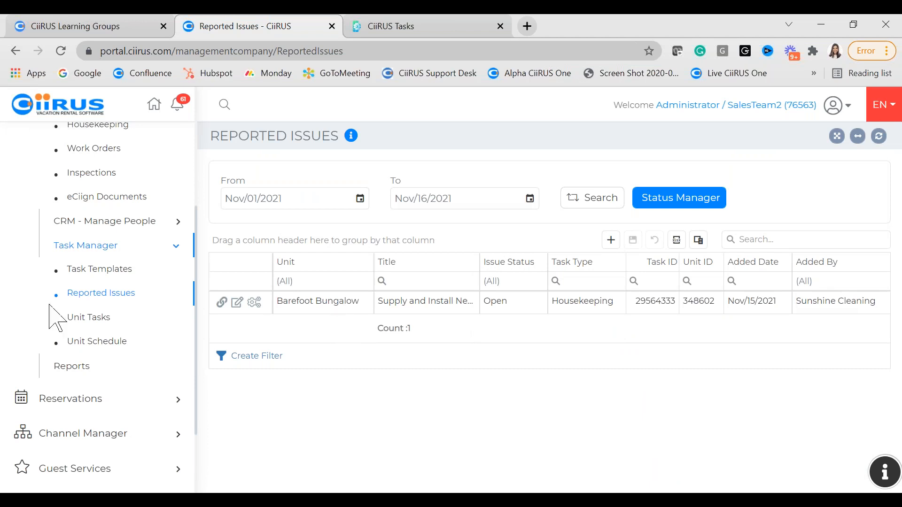
Open the Task Manager's Unit Schedule and choose the Barefoot Bungalow unit.
{"action": "left_click", "coordinate": [101, 346]}
{"action": "left_click", "coordinate": [270, 185]}
{"action": "left_click", "coordinate": [393, 274]}
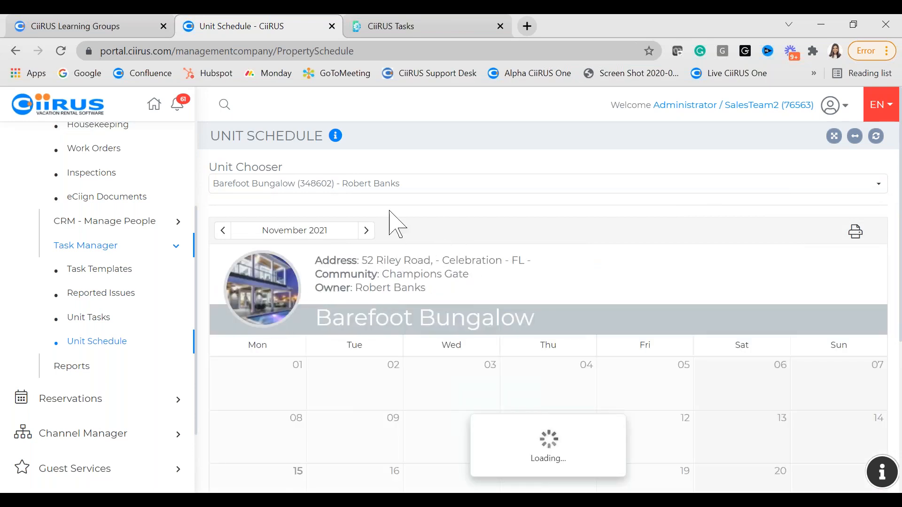
Examine Barefoot Bungalow's November 2021 calendar for reservations, assigned and unassigned cleans, and the options for adding bookings and work orders.
{"action": "scroll", "coordinate": [372, 227], "scroll_direction": "down", "scroll_amount": 1}
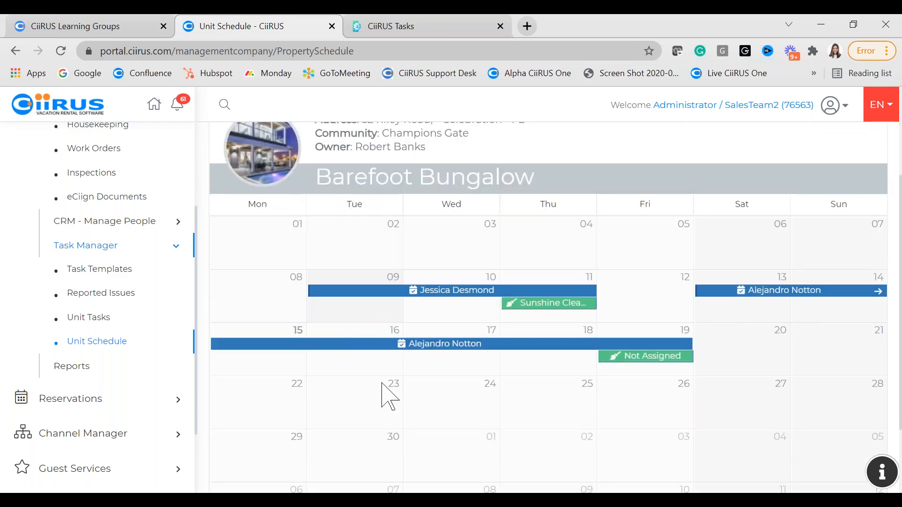
{"action": "scroll", "coordinate": [399, 392], "scroll_direction": "up", "scroll_amount": 2}
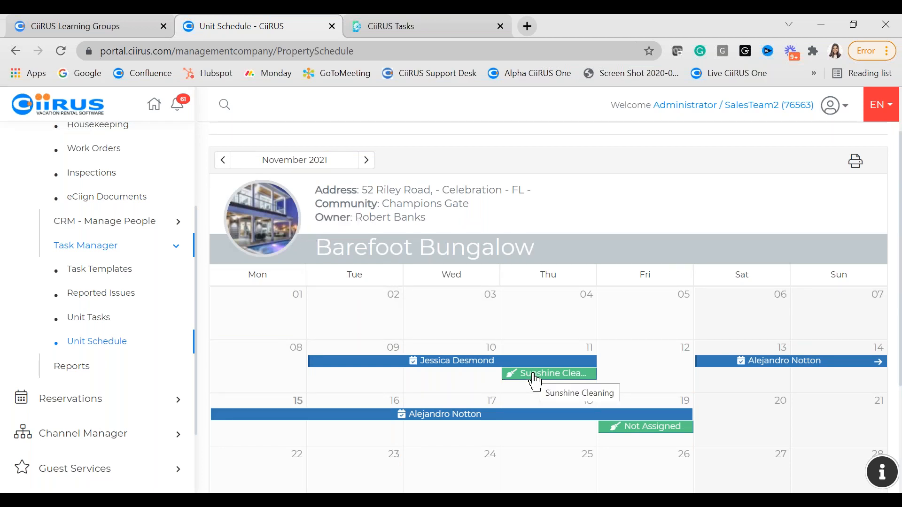
{"action": "scroll", "coordinate": [534, 382], "scroll_direction": "down", "scroll_amount": 2}
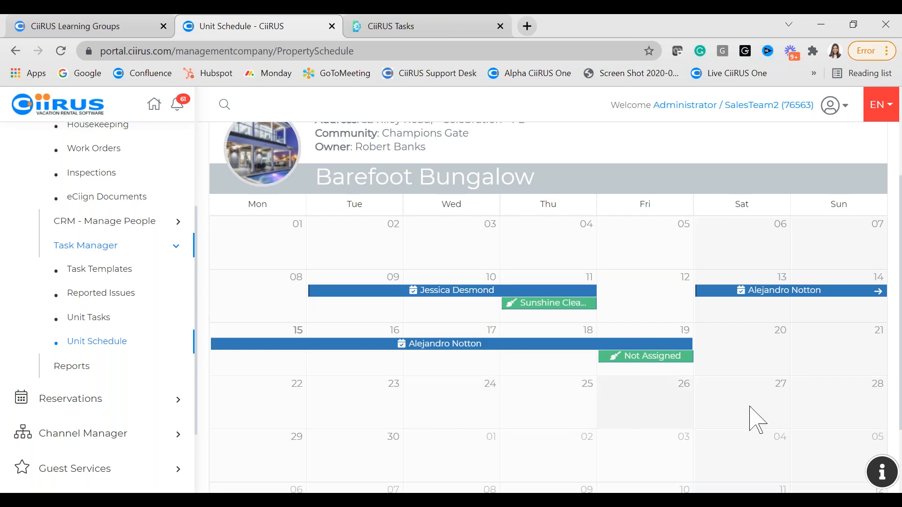
{"action": "scroll", "coordinate": [755, 418], "scroll_direction": "down", "scroll_amount": 2}
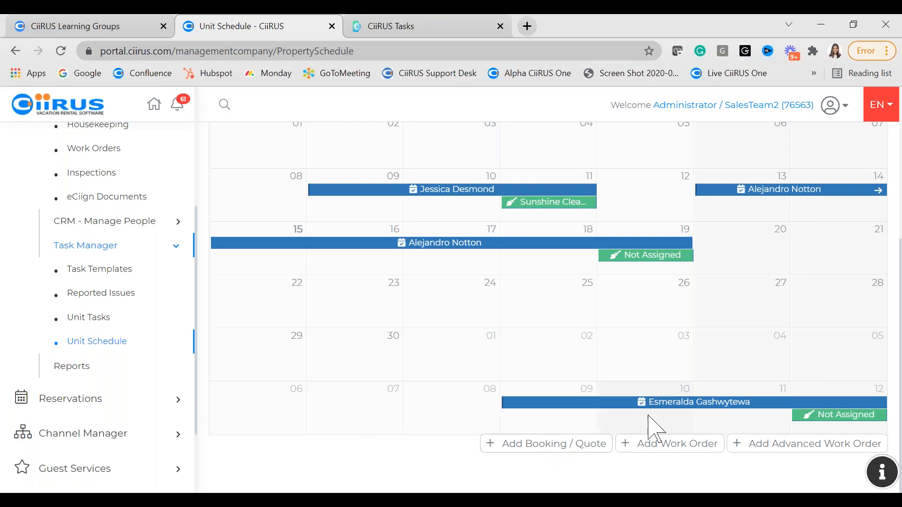
{"action": "scroll", "coordinate": [559, 383], "scroll_direction": "up", "scroll_amount": 3}
{"action": "scroll", "coordinate": [406, 376], "scroll_direction": "down", "scroll_amount": 3}
{"action": "scroll", "coordinate": [418, 449], "scroll_direction": "up", "scroll_amount": 3}
{"action": "scroll", "coordinate": [414, 448], "scroll_direction": "down", "scroll_amount": 3}
{"action": "scroll", "coordinate": [459, 380], "scroll_direction": "up", "scroll_amount": 2}
{"action": "scroll", "coordinate": [433, 428], "scroll_direction": "up", "scroll_amount": 3}
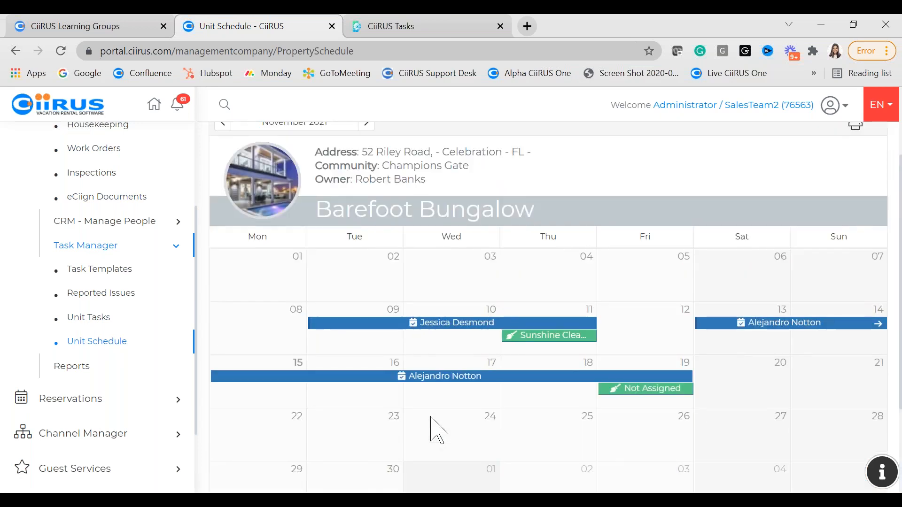
{"action": "scroll", "coordinate": [437, 433], "scroll_direction": "down", "scroll_amount": 3}
{"action": "scroll", "coordinate": [441, 425], "scroll_direction": "down", "scroll_amount": 2}
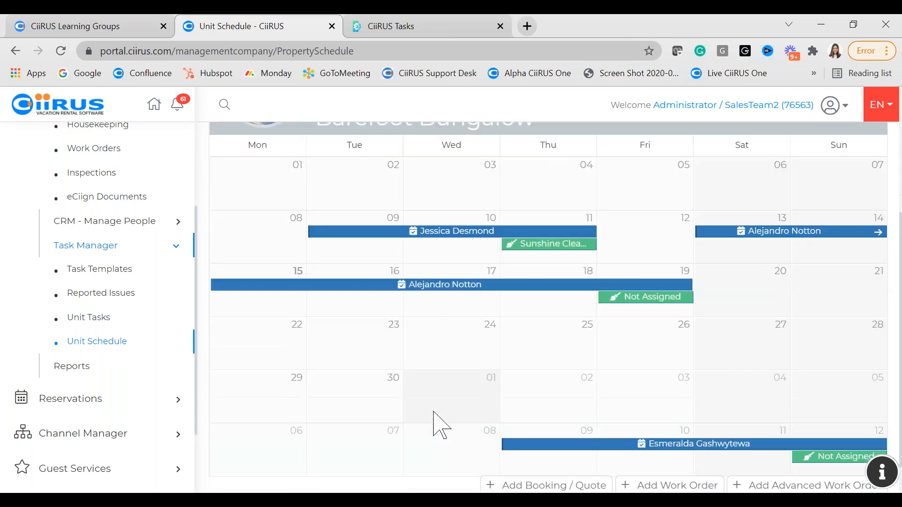
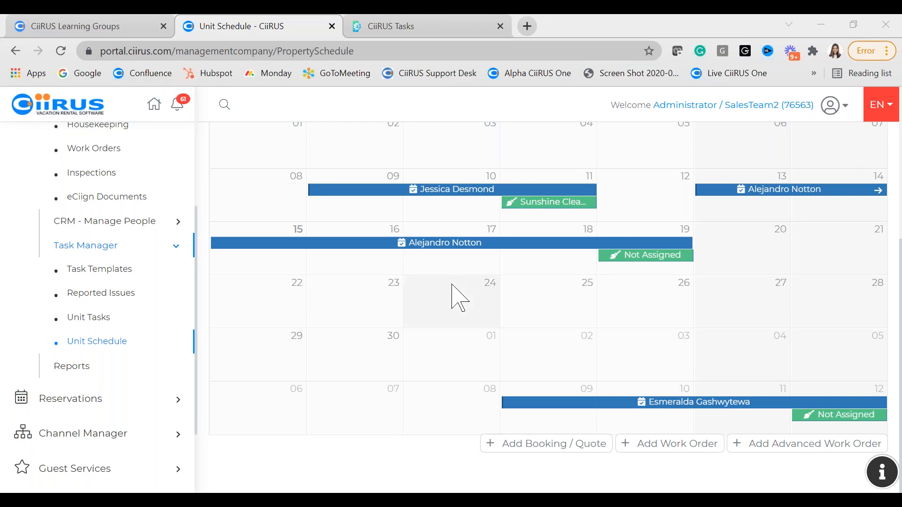
Open the reservation folio for the November 13–19 booking, view its housekeeping details, and close the folio.
{"action": "left_click", "coordinate": [443, 245]}
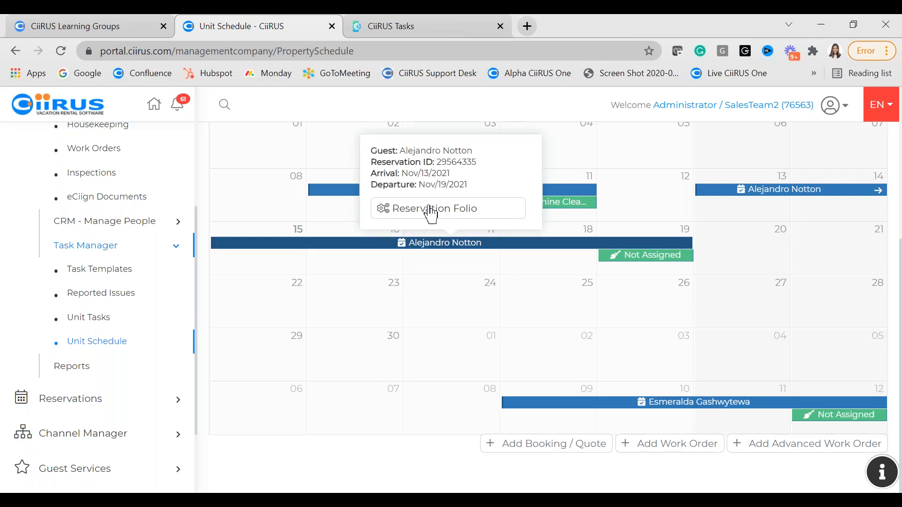
{"action": "left_click", "coordinate": [431, 212]}
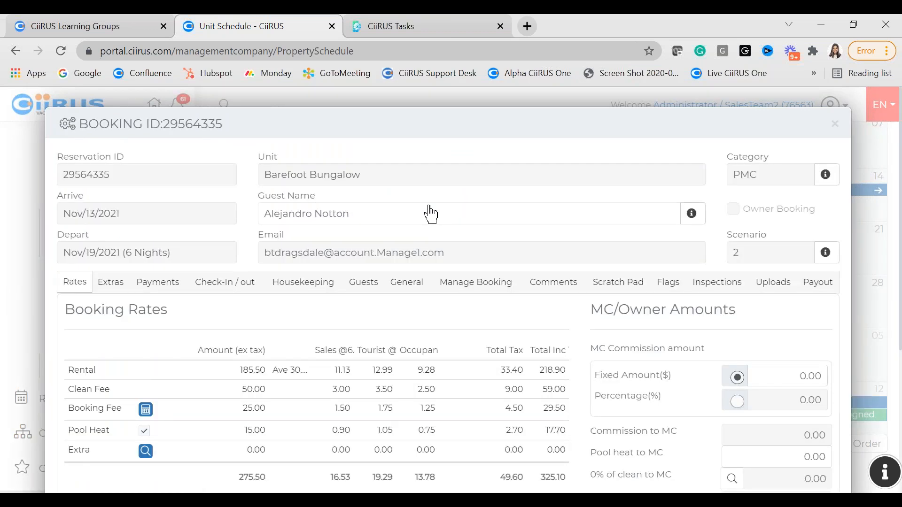
{"action": "scroll", "coordinate": [386, 291], "scroll_direction": "down", "scroll_amount": 1}
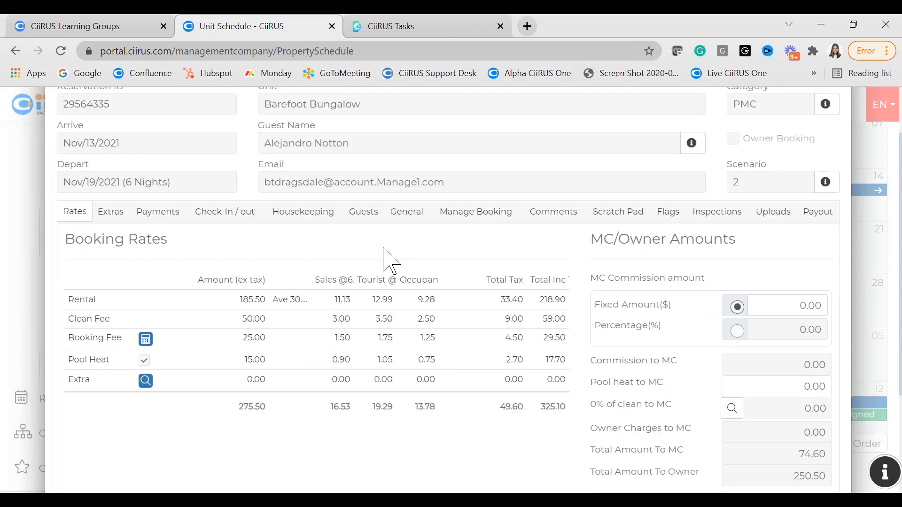
{"action": "left_click", "coordinate": [338, 217]}
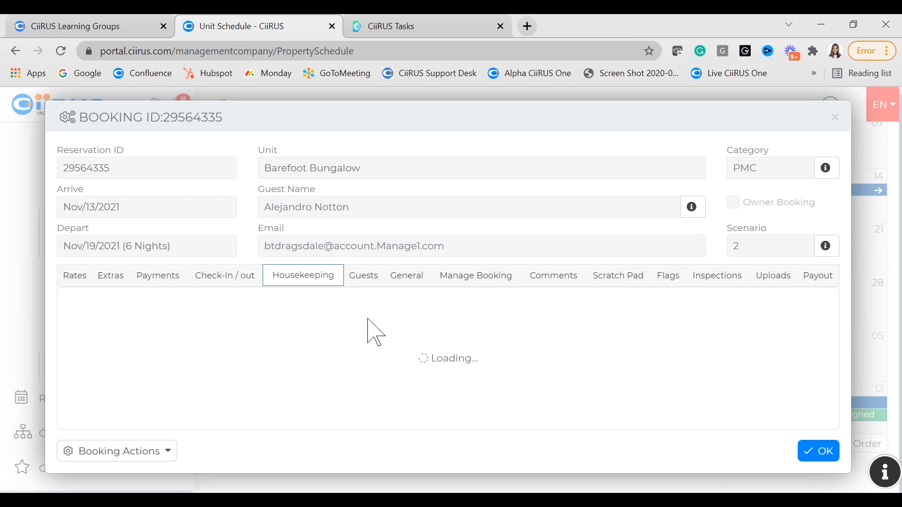
{"action": "scroll", "coordinate": [371, 333], "scroll_direction": "down", "scroll_amount": 1}
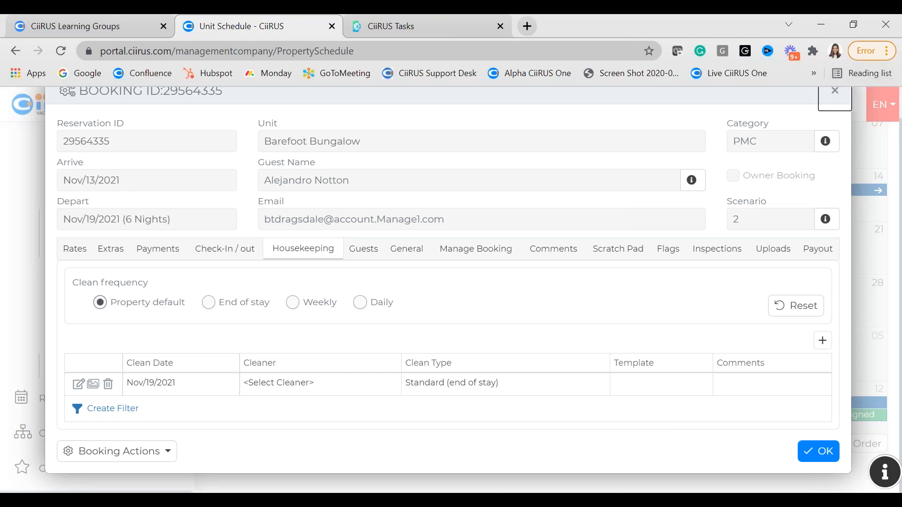
{"action": "left_click", "coordinate": [834, 92]}
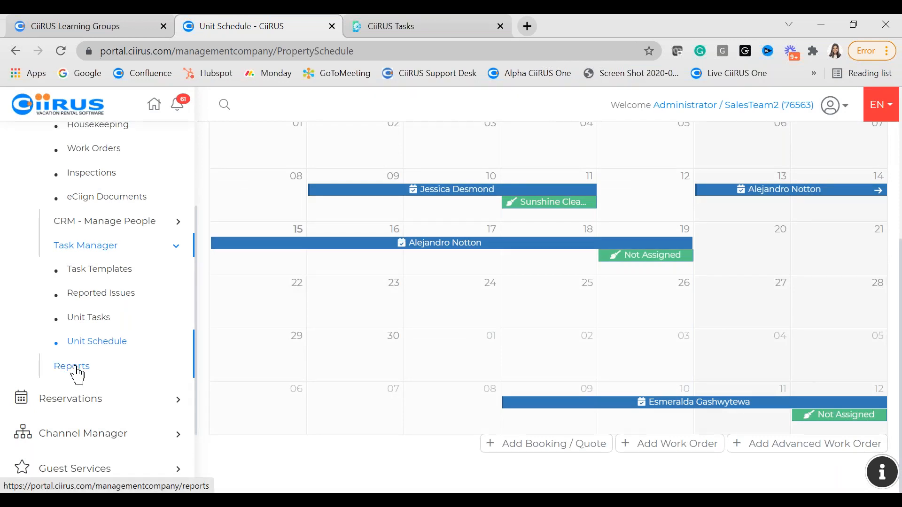
Look over the full Barefoot Bungalow unit schedule again, from the property details to the last calendar week.
{"action": "scroll", "coordinate": [74, 376], "scroll_direction": "up", "scroll_amount": 3}
{"action": "scroll", "coordinate": [75, 374], "scroll_direction": "down", "scroll_amount": 2}
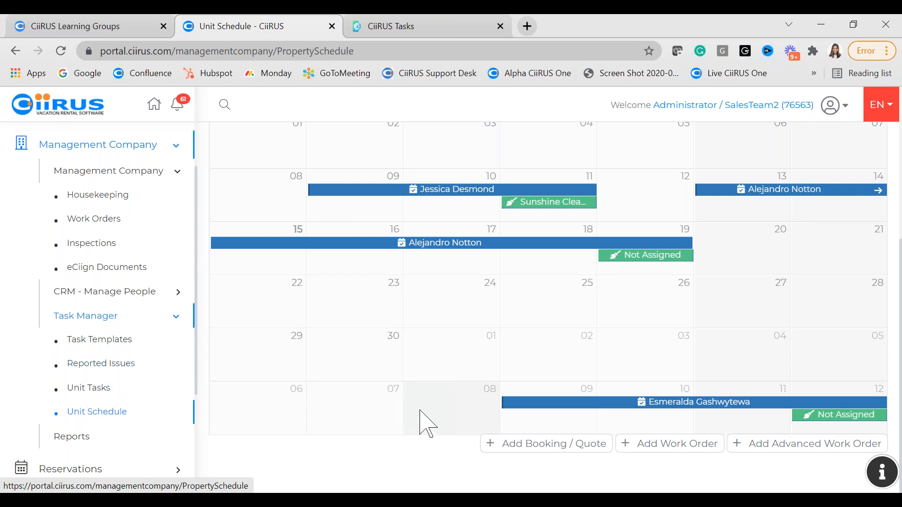
{"action": "scroll", "coordinate": [426, 427], "scroll_direction": "up", "scroll_amount": 2}
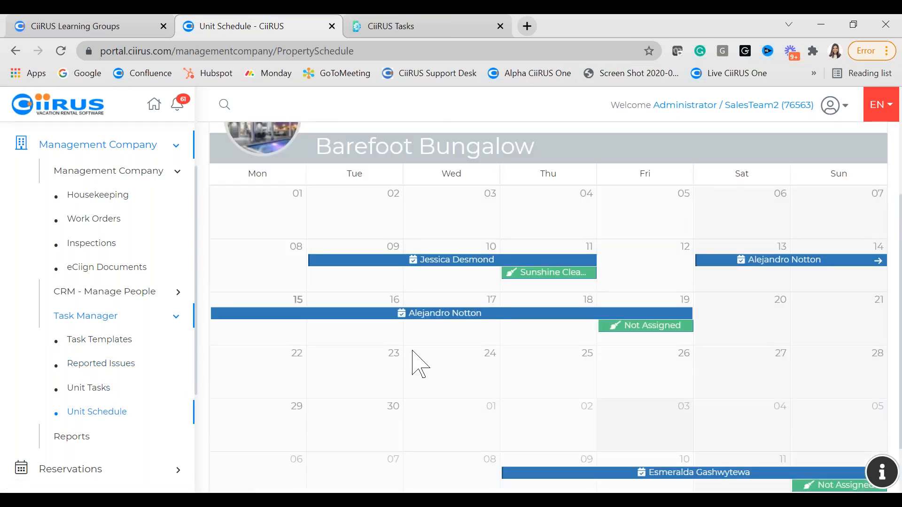
{"action": "scroll", "coordinate": [418, 364], "scroll_direction": "down", "scroll_amount": 2}
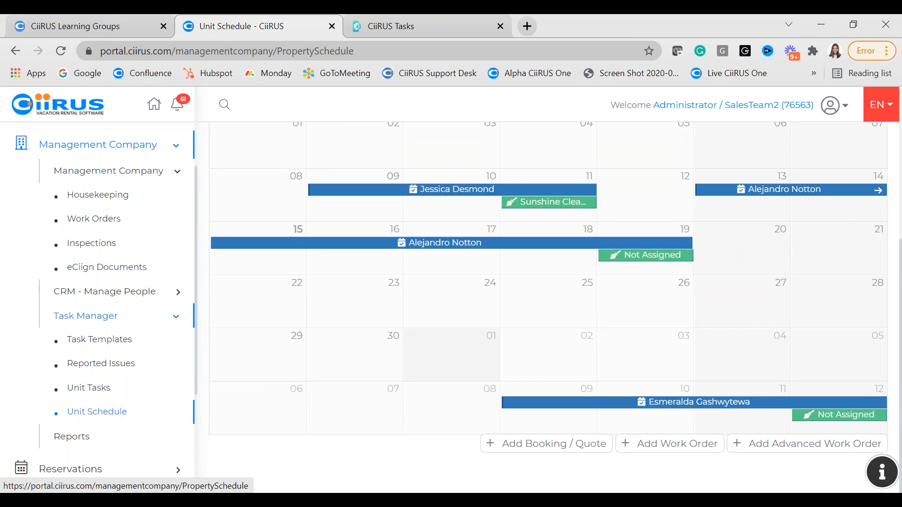
{"action": "scroll", "coordinate": [413, 364], "scroll_direction": "up", "scroll_amount": 2}
{"action": "scroll", "coordinate": [413, 403], "scroll_direction": "up", "scroll_amount": 4}
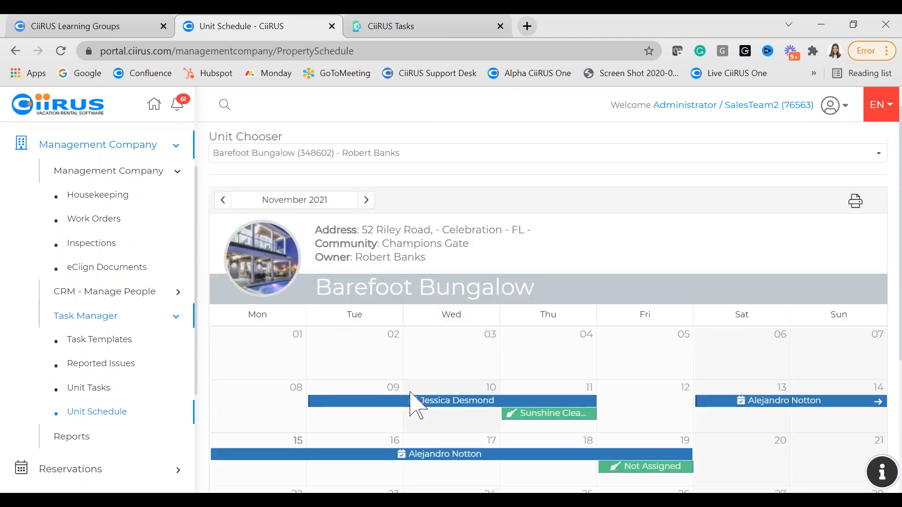
{"action": "scroll", "coordinate": [417, 398], "scroll_direction": "down", "scroll_amount": 6}
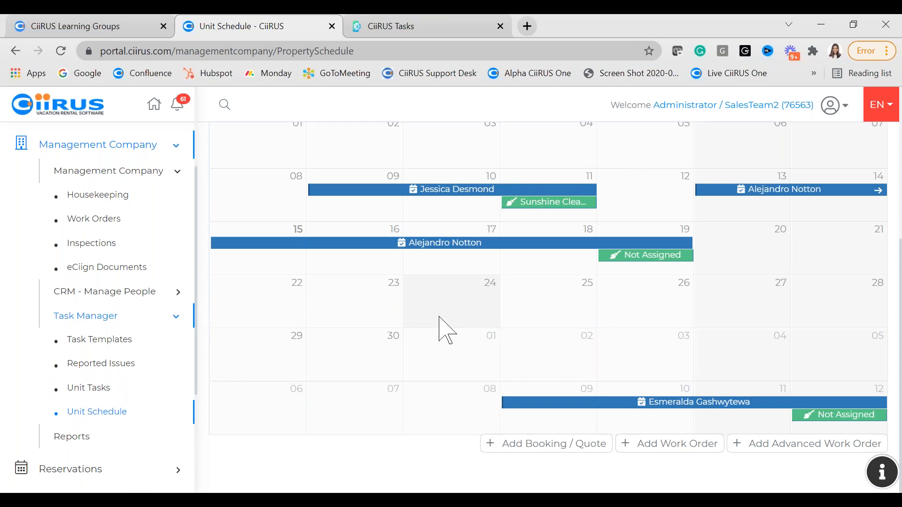
{"action": "scroll", "coordinate": [440, 312], "scroll_direction": "up", "scroll_amount": 1}
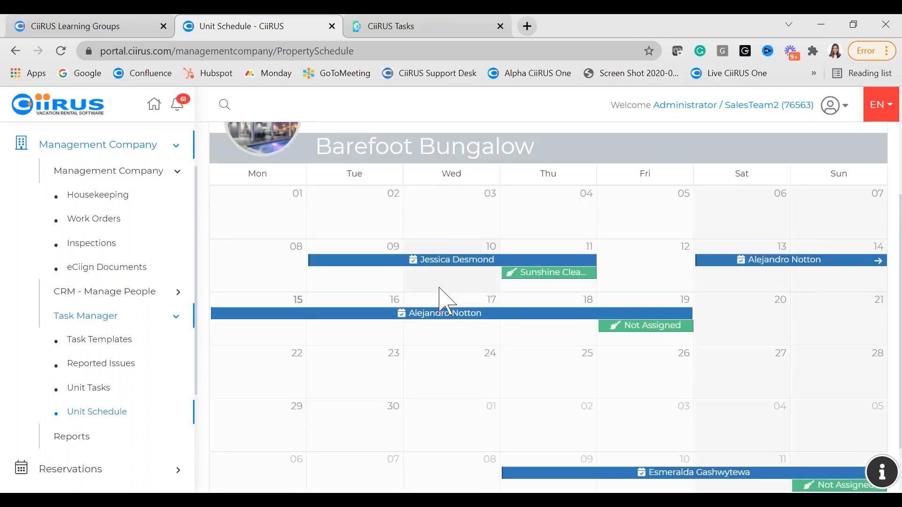
Collapse the Task Manager section, open the management company Reports page, and select the Expected Arrivals report.
{"action": "left_click", "coordinate": [75, 323]}
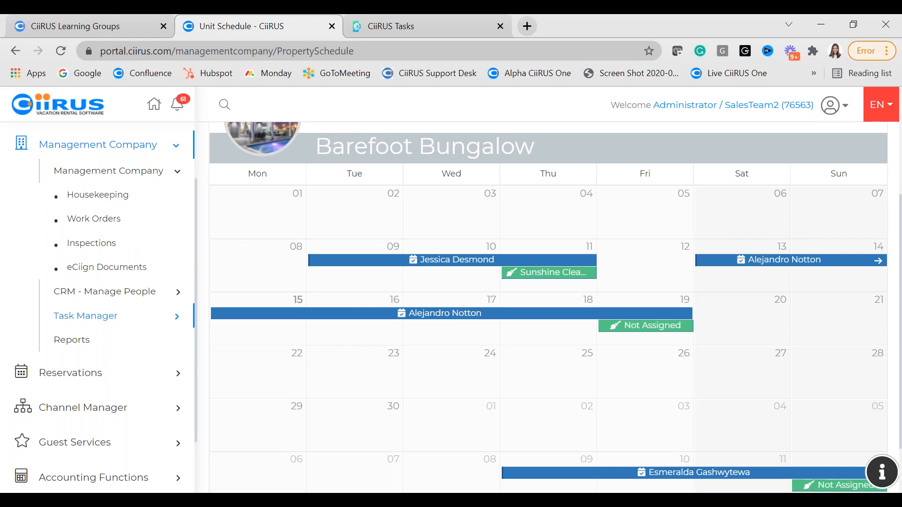
{"action": "left_click", "coordinate": [72, 341]}
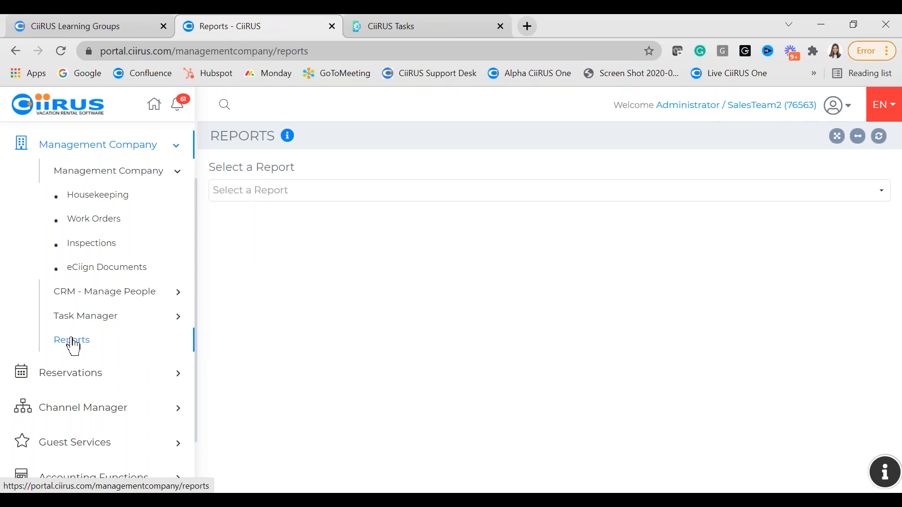
{"action": "left_click", "coordinate": [391, 197]}
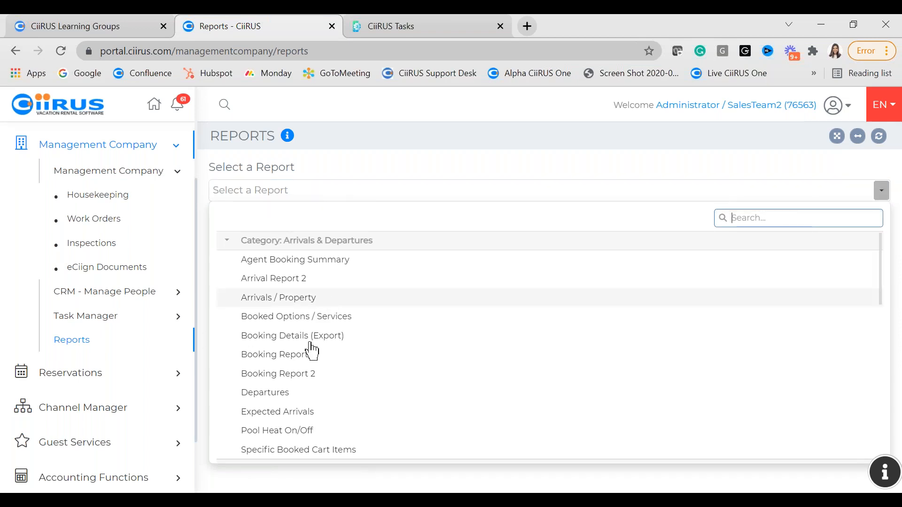
{"action": "left_click", "coordinate": [298, 418]}
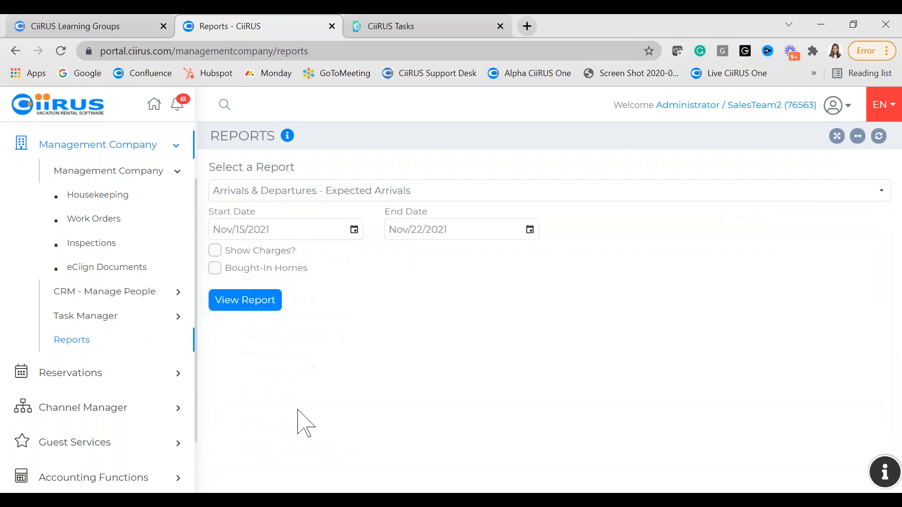
Generate the Expected Arrivals report for Nov/01/2021 to Nov/30/2021, and return to the Reports page.
{"action": "left_click", "coordinate": [354, 230]}
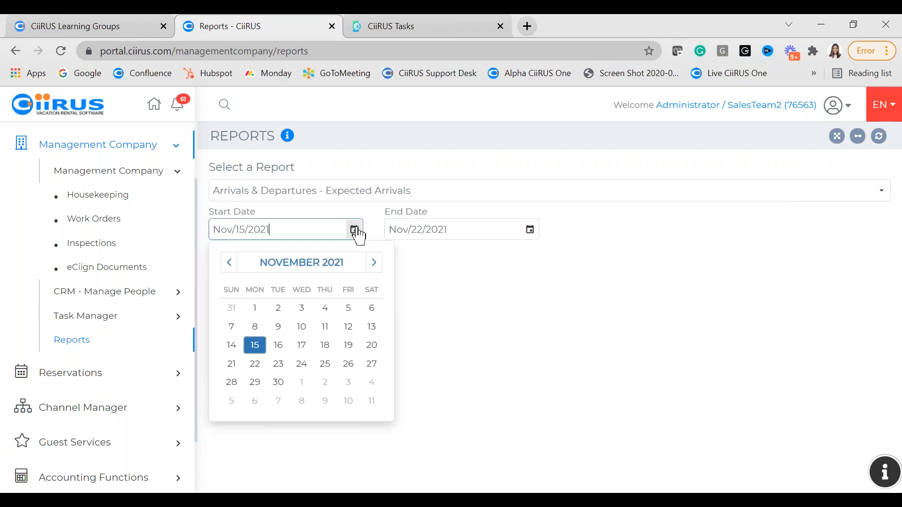
{"action": "left_click", "coordinate": [255, 308]}
{"action": "left_click", "coordinate": [520, 230]}
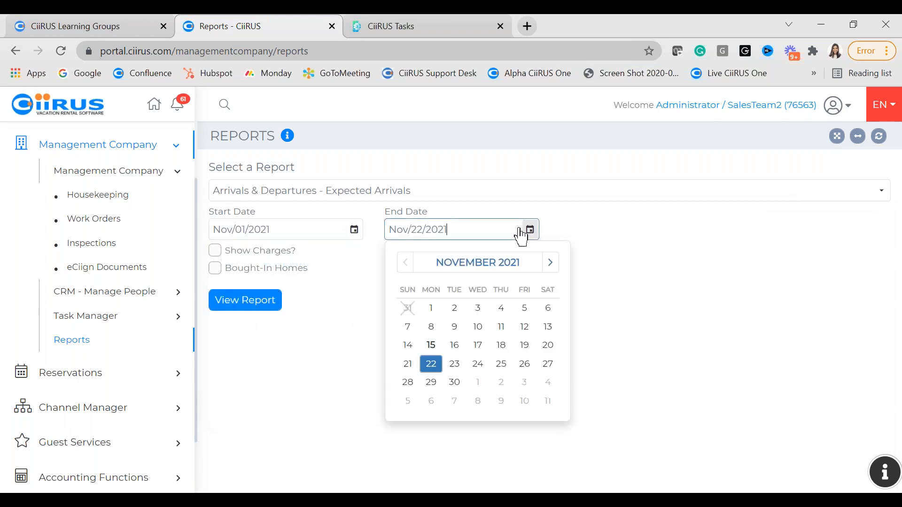
{"action": "left_click", "coordinate": [454, 382]}
{"action": "left_click", "coordinate": [245, 300]}
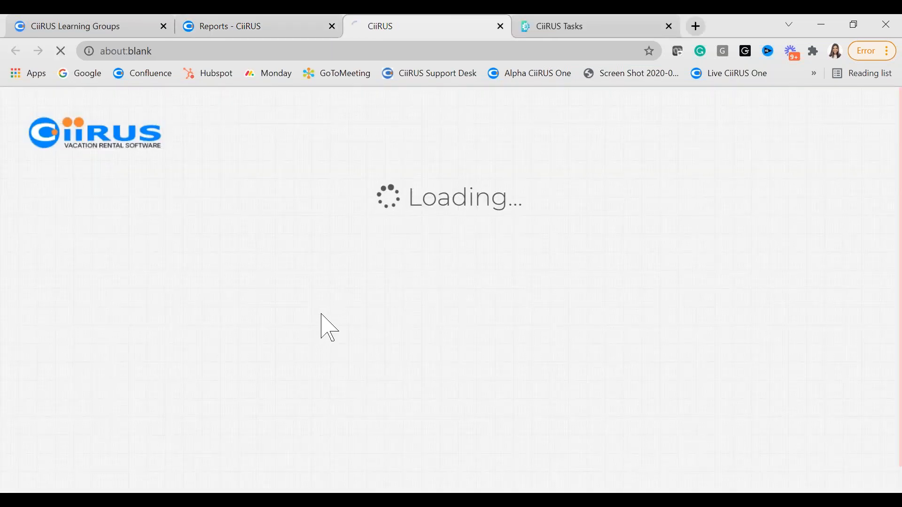
{"action": "left_click", "coordinate": [276, 26]}
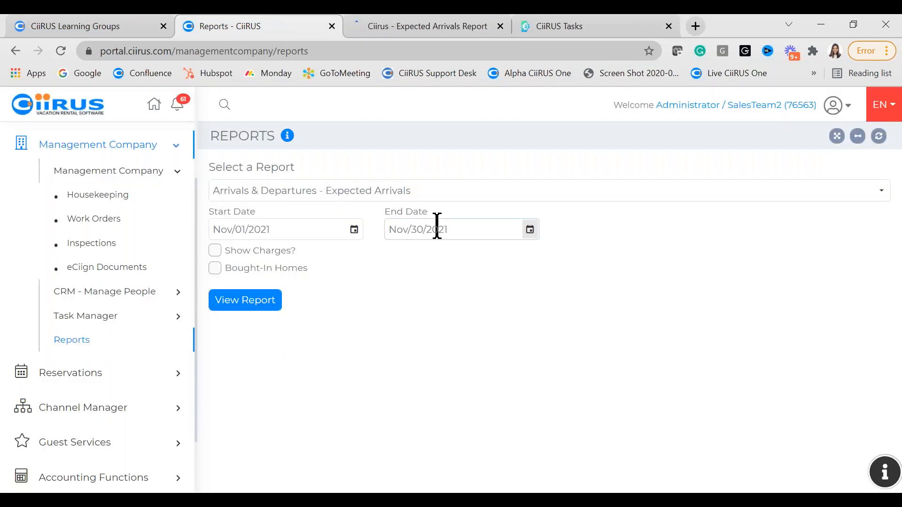
Reopen the Expected Arrivals report for November 2021, look over its export formats and arrival entries, and close the report.
{"action": "left_click", "coordinate": [253, 301]}
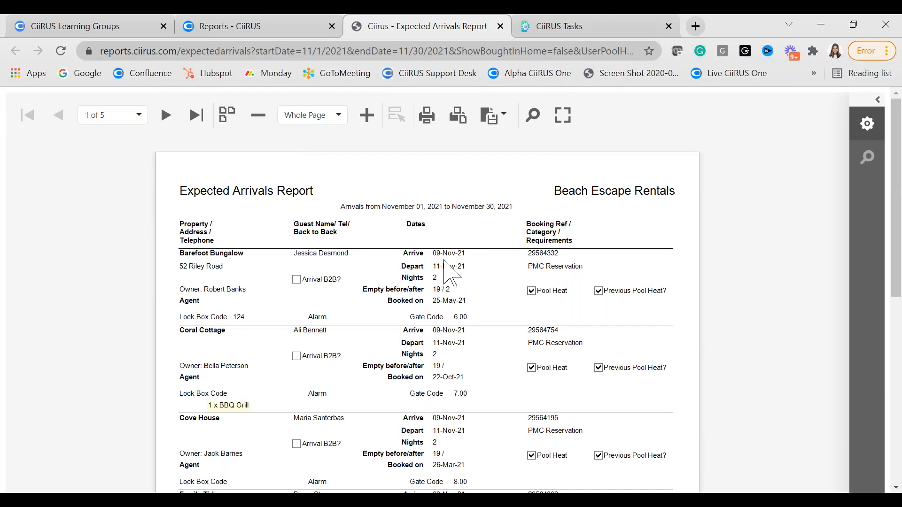
{"action": "left_click", "coordinate": [495, 119]}
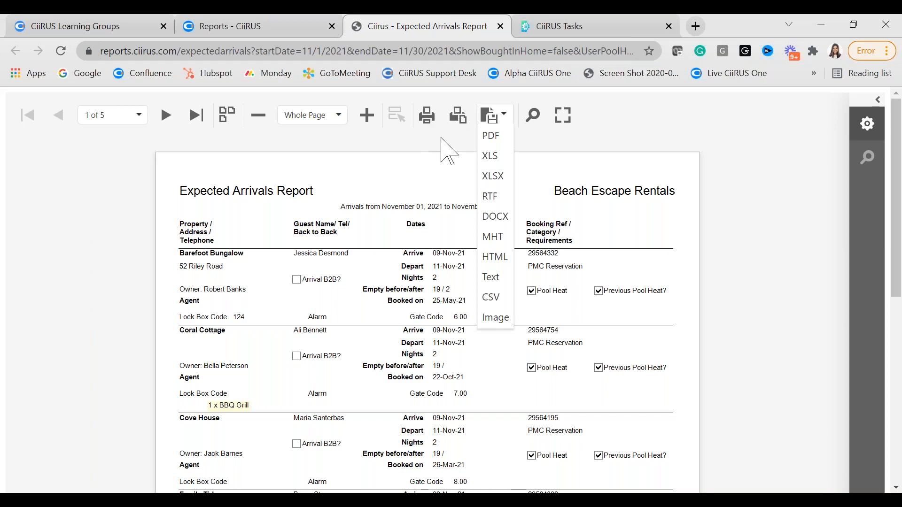
{"action": "left_click", "coordinate": [423, 209]}
{"action": "scroll", "coordinate": [417, 221], "scroll_direction": "down", "scroll_amount": 1}
{"action": "scroll", "coordinate": [416, 220], "scroll_direction": "down", "scroll_amount": 1}
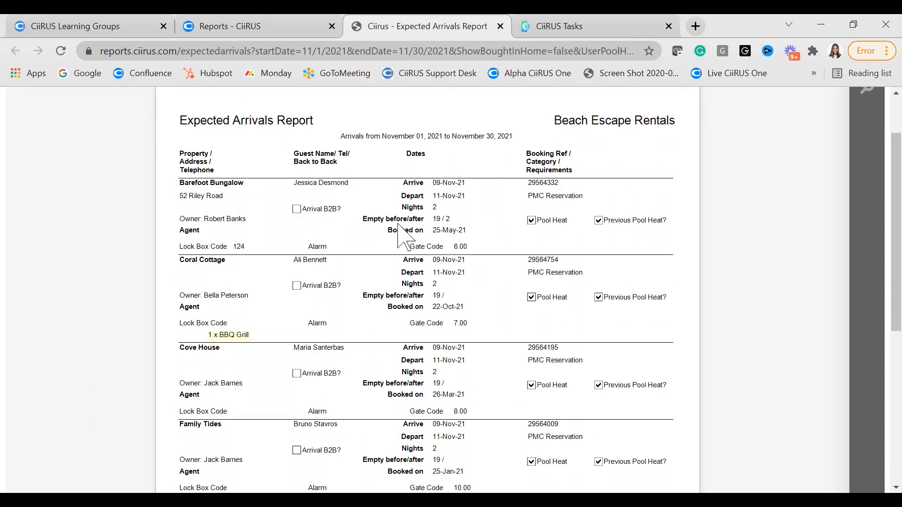
{"action": "scroll", "coordinate": [376, 240], "scroll_direction": "up", "scroll_amount": 1}
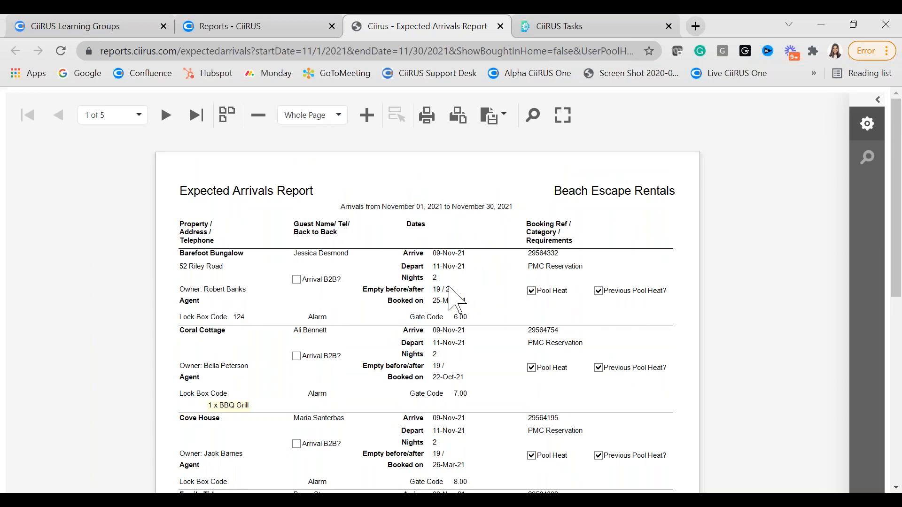
{"action": "scroll", "coordinate": [451, 295], "scroll_direction": "down", "scroll_amount": 1}
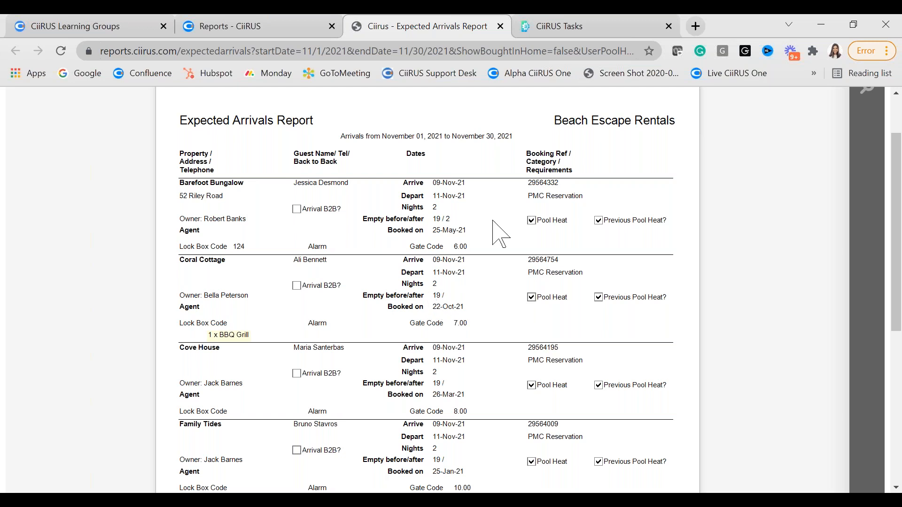
{"action": "left_click", "coordinate": [500, 25]}
Generate the Arrivals & Departures - Departures report for Nov/01/2021 to Nov/22/2021.
{"action": "left_click", "coordinate": [296, 196]}
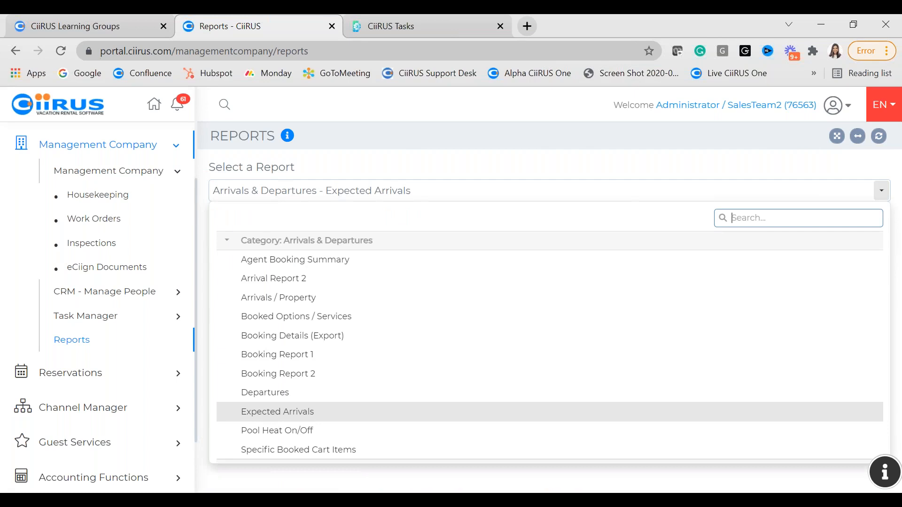
{"action": "left_click", "coordinate": [293, 396]}
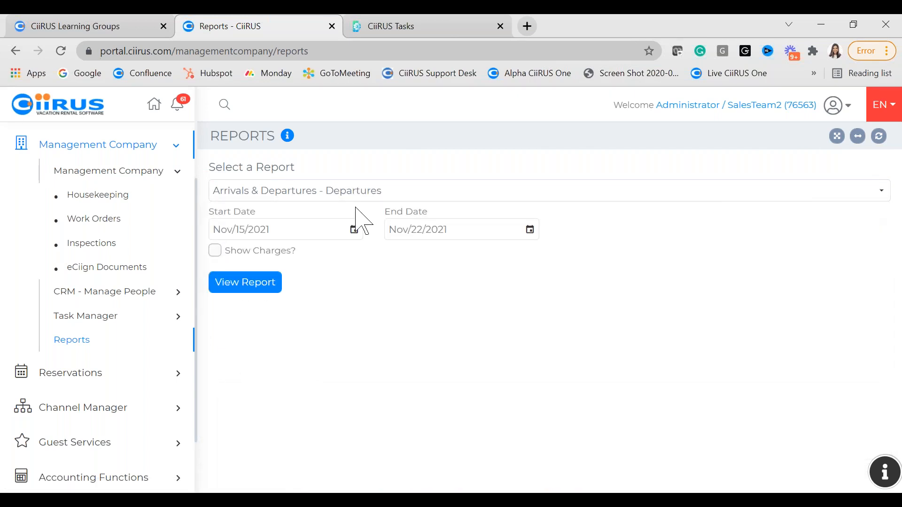
{"action": "left_click", "coordinate": [355, 229]}
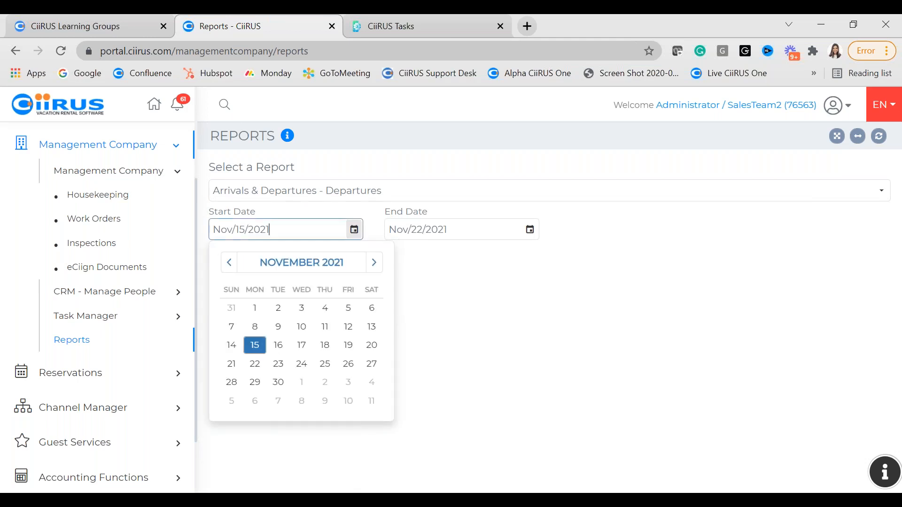
{"action": "left_click", "coordinate": [255, 308]}
{"action": "left_click", "coordinate": [245, 282]}
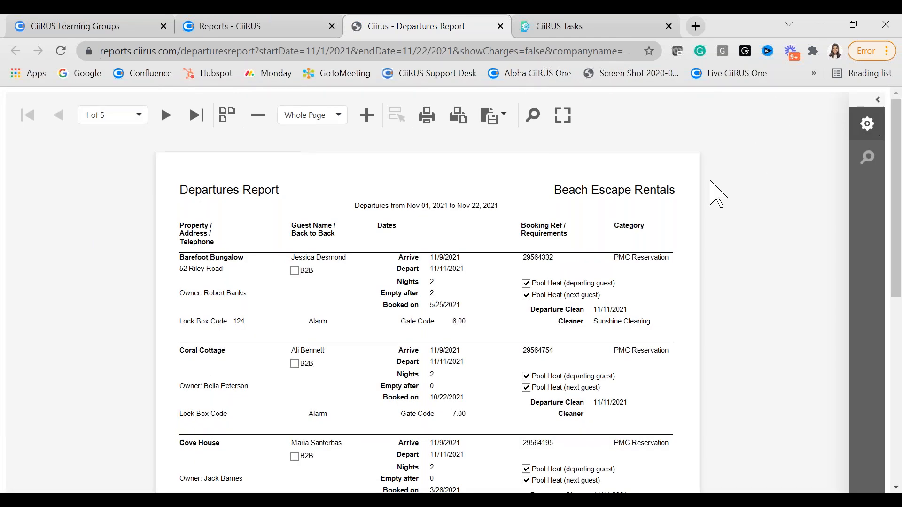
Review the departure entries and available export formats in the Departures report, and close the report.
{"action": "scroll", "coordinate": [365, 299], "scroll_direction": "down", "scroll_amount": 2}
{"action": "scroll", "coordinate": [364, 299], "scroll_direction": "up", "scroll_amount": 2}
{"action": "left_click", "coordinate": [493, 116]}
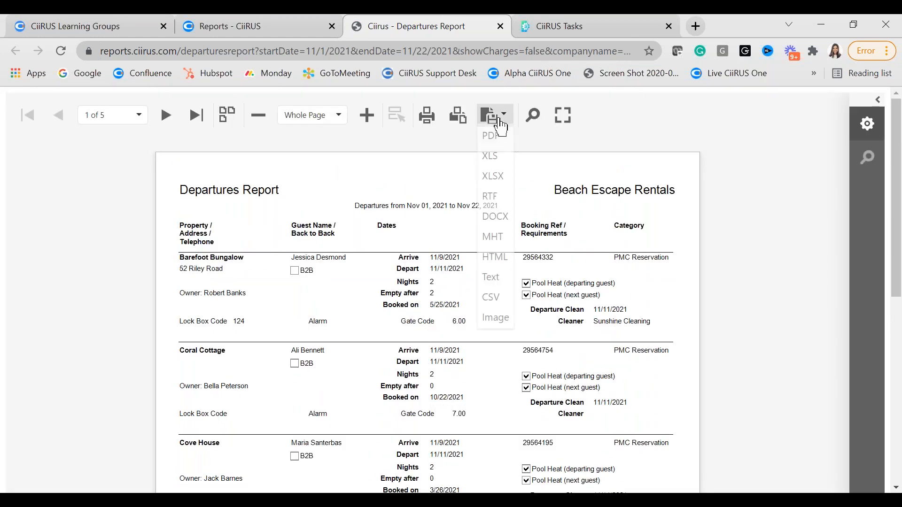
{"action": "left_click", "coordinate": [398, 219]}
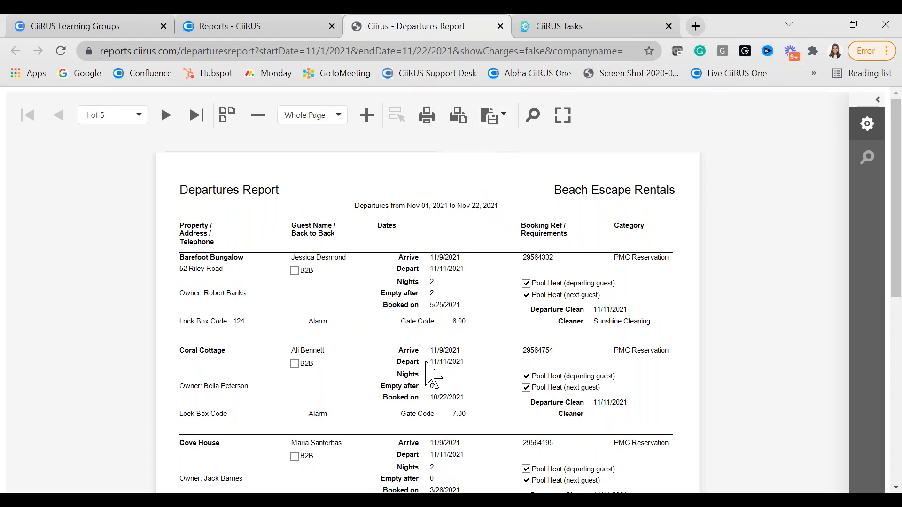
{"action": "scroll", "coordinate": [192, 277], "scroll_direction": "down", "scroll_amount": 1}
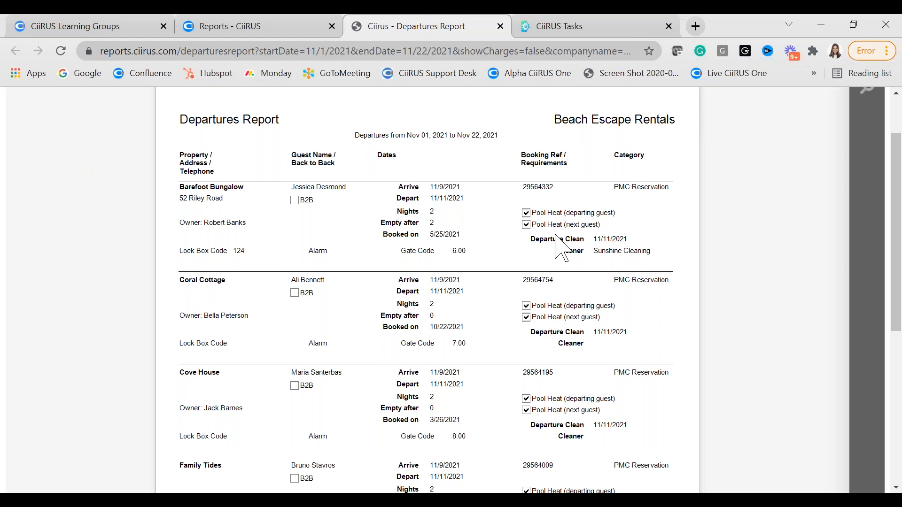
{"action": "left_click", "coordinate": [500, 26]}
Select the Specific Booked Cart Items report, filtered by arrival date from Nov/01/2021 to Nov/30/2021.
{"action": "left_click", "coordinate": [332, 191]}
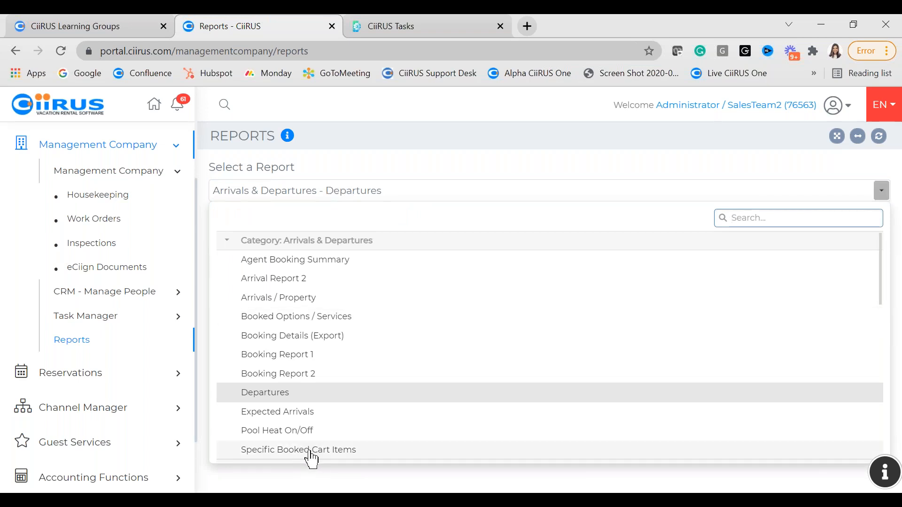
{"action": "left_click", "coordinate": [351, 454]}
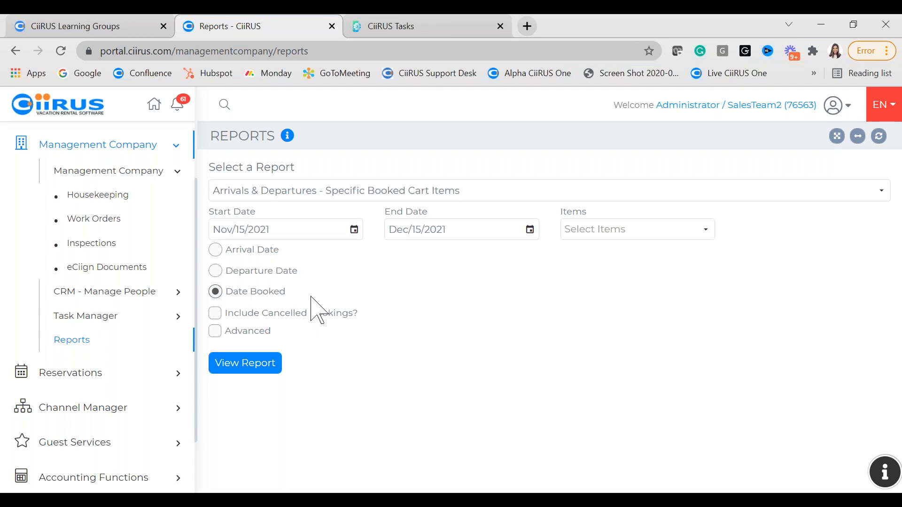
{"action": "left_click", "coordinate": [262, 253]}
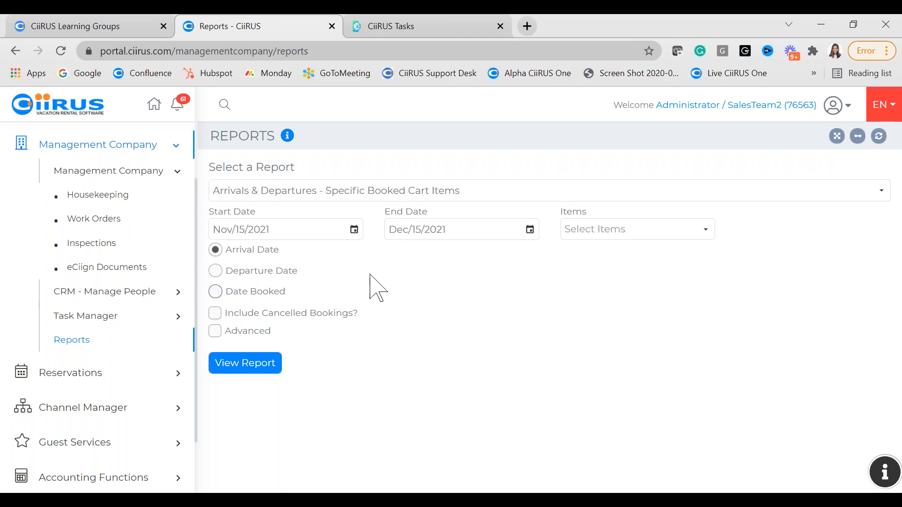
{"action": "left_click", "coordinate": [358, 234]}
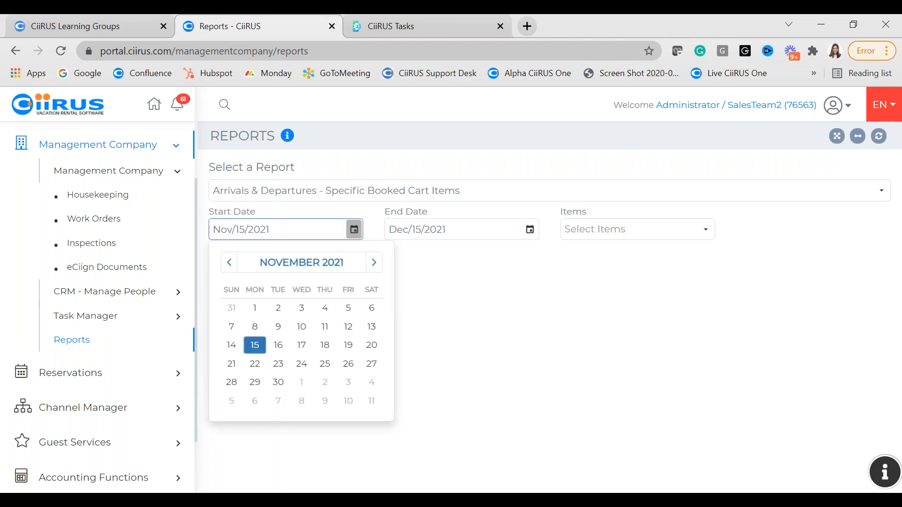
{"action": "left_click", "coordinate": [256, 309]}
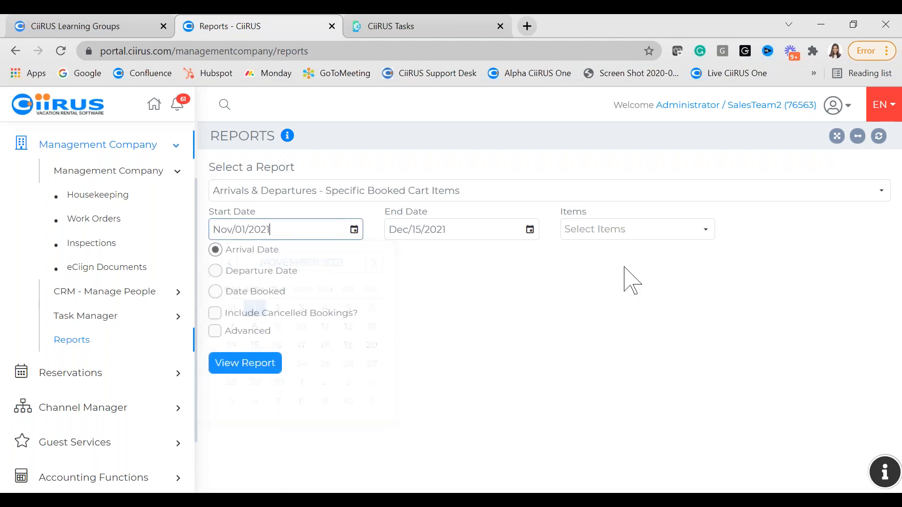
{"action": "left_click", "coordinate": [529, 231]}
{"action": "left_click", "coordinate": [442, 265]}
{"action": "left_click", "coordinate": [497, 386]}
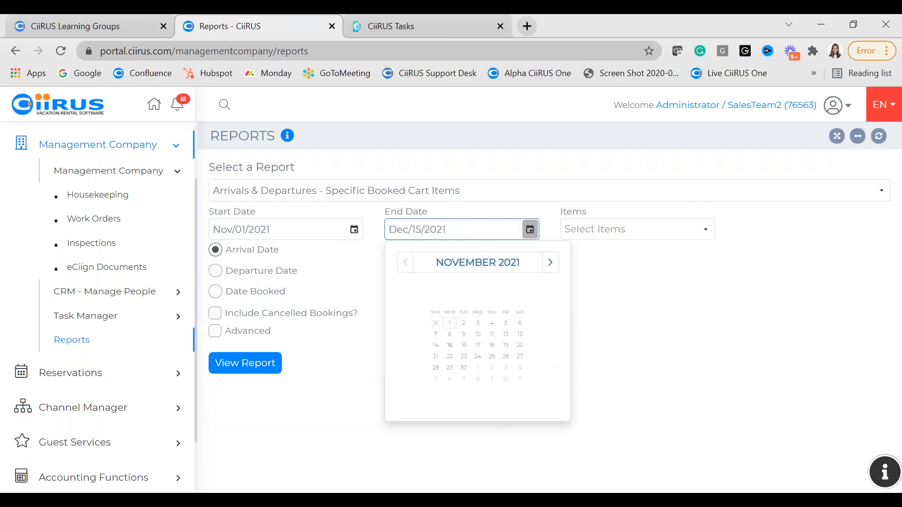
{"action": "left_click", "coordinate": [453, 384]}
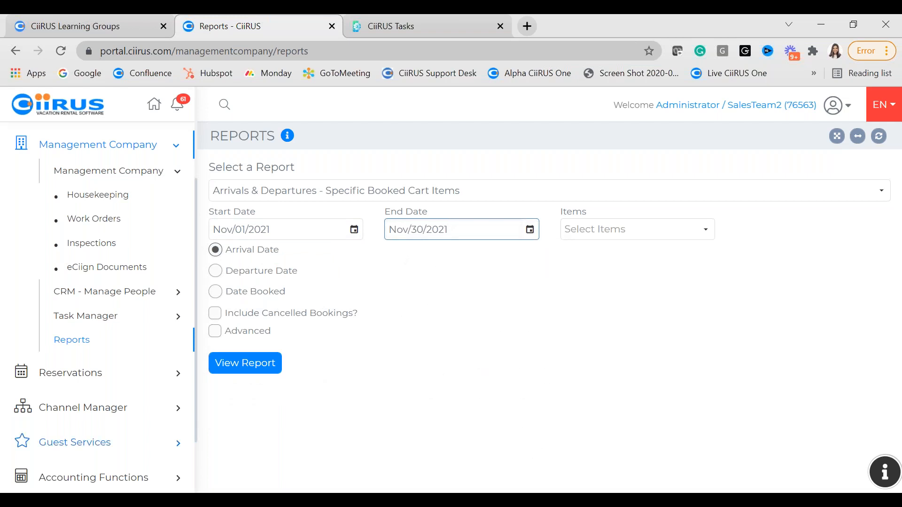
Include all items in the Specific Booked Cart Items report, generate it, and close the report after viewing.
{"action": "left_click", "coordinate": [704, 230]}
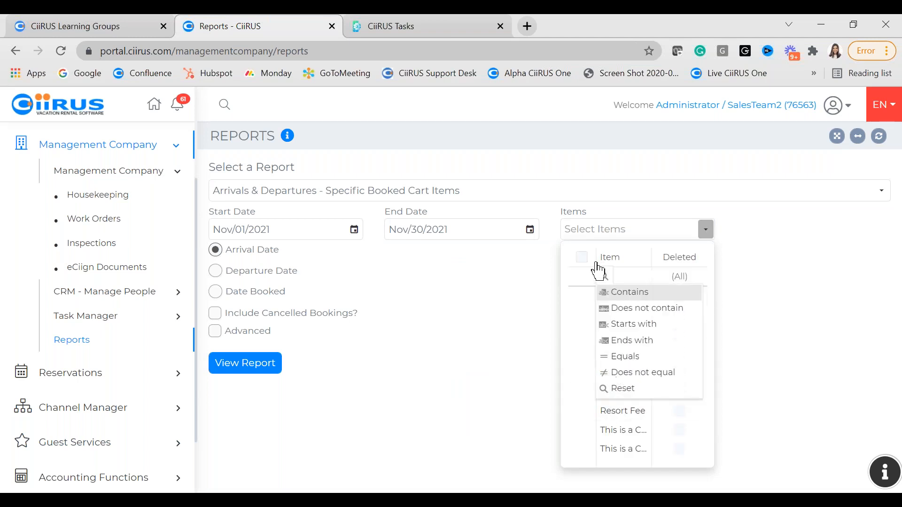
{"action": "left_click", "coordinate": [582, 258]}
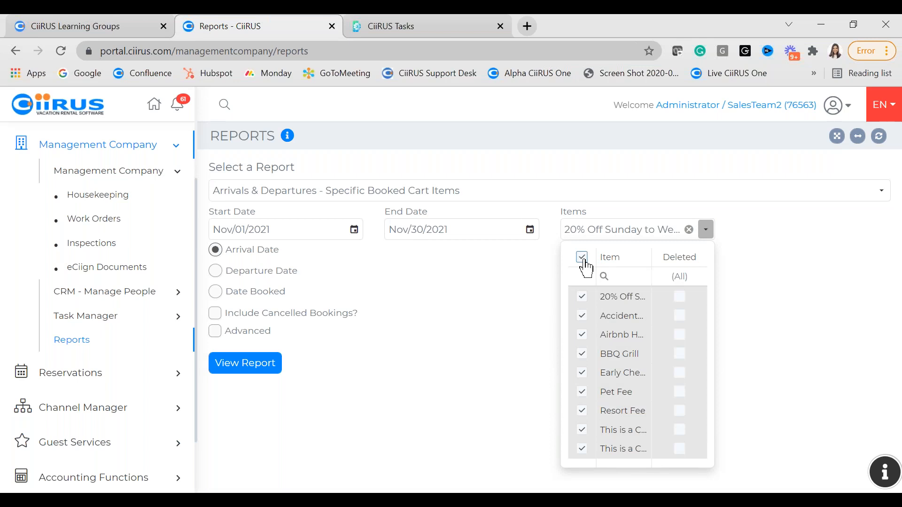
{"action": "left_click", "coordinate": [501, 272]}
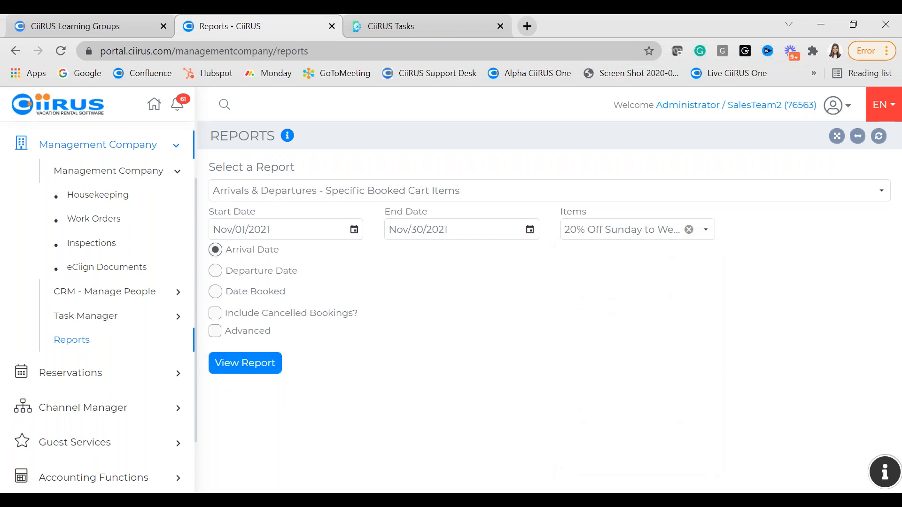
{"action": "left_click", "coordinate": [245, 363]}
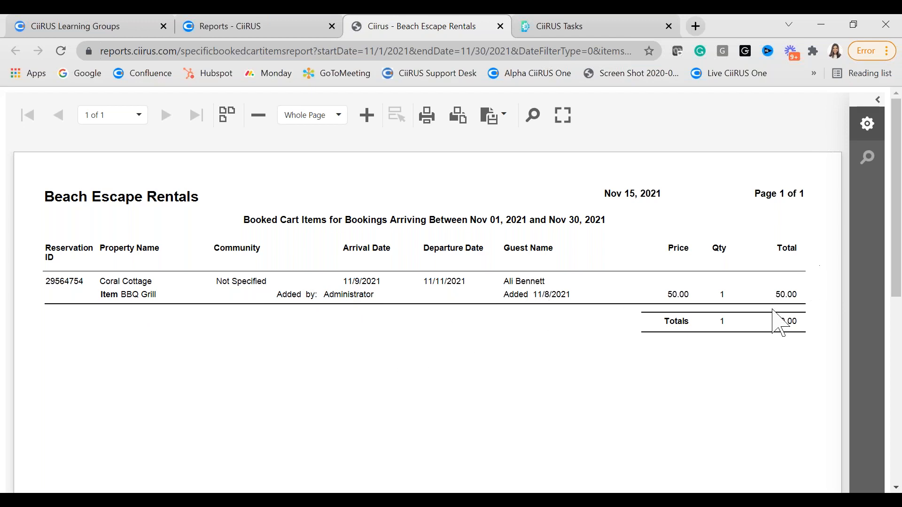
{"action": "left_click", "coordinate": [500, 26]}
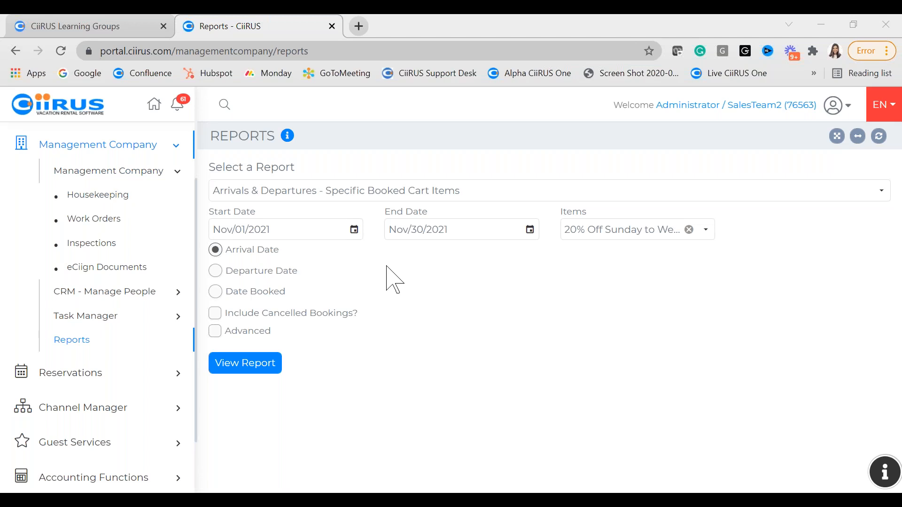
Find the Payment Due report by searching for "payme" and generate it including future bookings with zero payment received.
{"action": "left_click", "coordinate": [359, 193]}
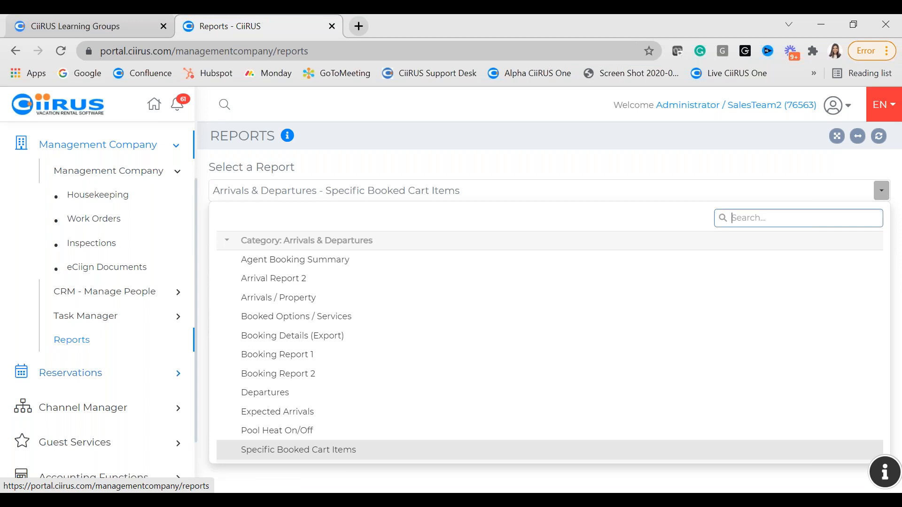
{"action": "left_click", "coordinate": [750, 222]}
{"action": "type", "text": "payme"}
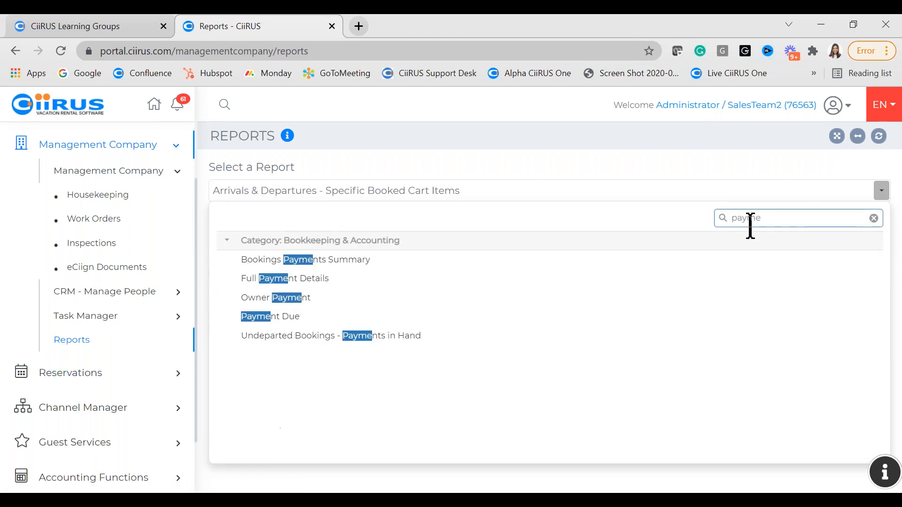
{"action": "left_click", "coordinate": [277, 316]}
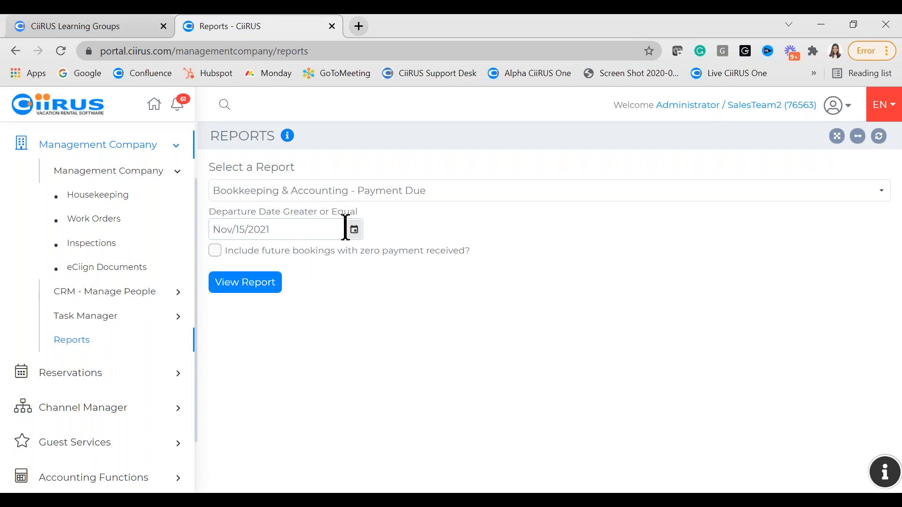
{"action": "left_click", "coordinate": [274, 256]}
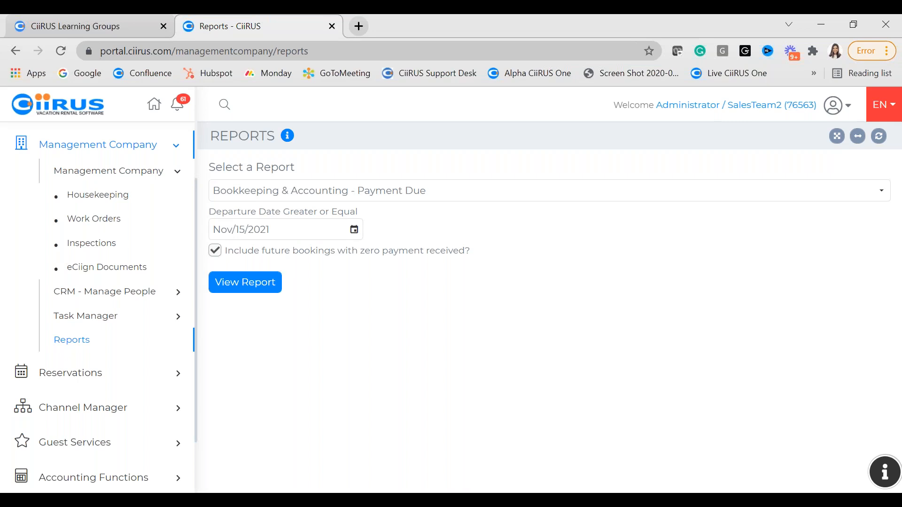
{"action": "left_click", "coordinate": [258, 292]}
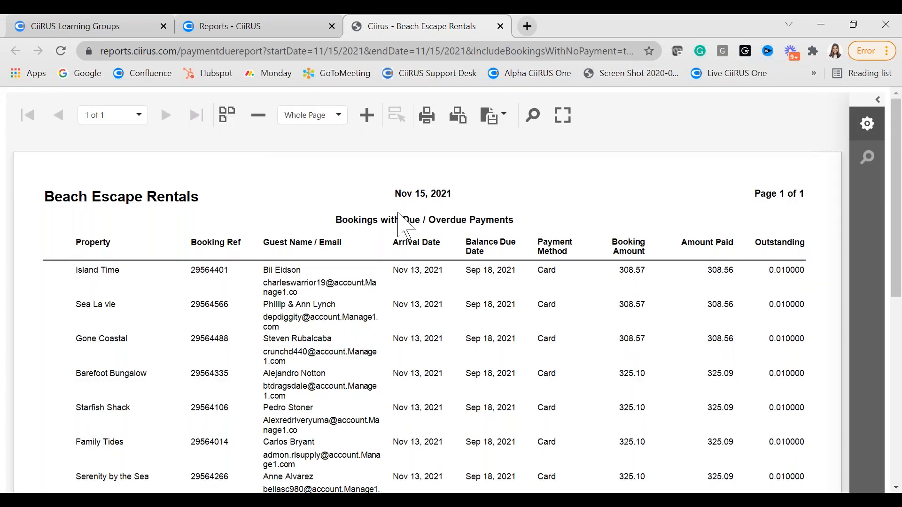
Review the due and overdue bookings and the export formats in the Payment Due report, and close the report.
{"action": "scroll", "coordinate": [315, 284], "scroll_direction": "down", "scroll_amount": 1}
{"action": "scroll", "coordinate": [356, 351], "scroll_direction": "up", "scroll_amount": 1}
{"action": "left_click", "coordinate": [491, 123]}
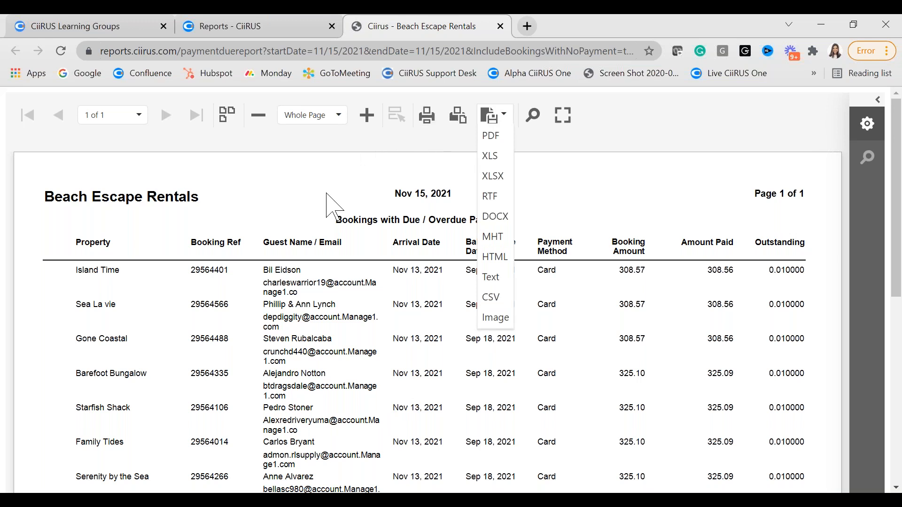
{"action": "left_click", "coordinate": [334, 207]}
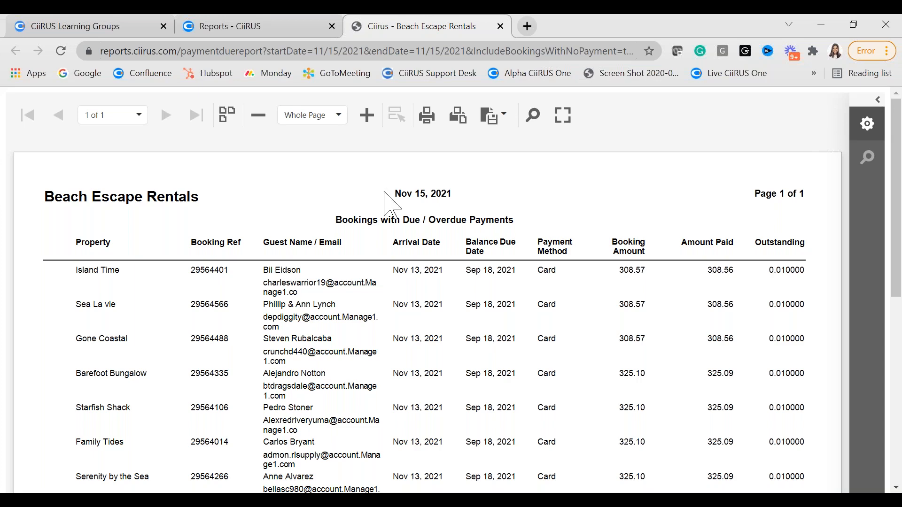
{"action": "left_click", "coordinate": [500, 26]}
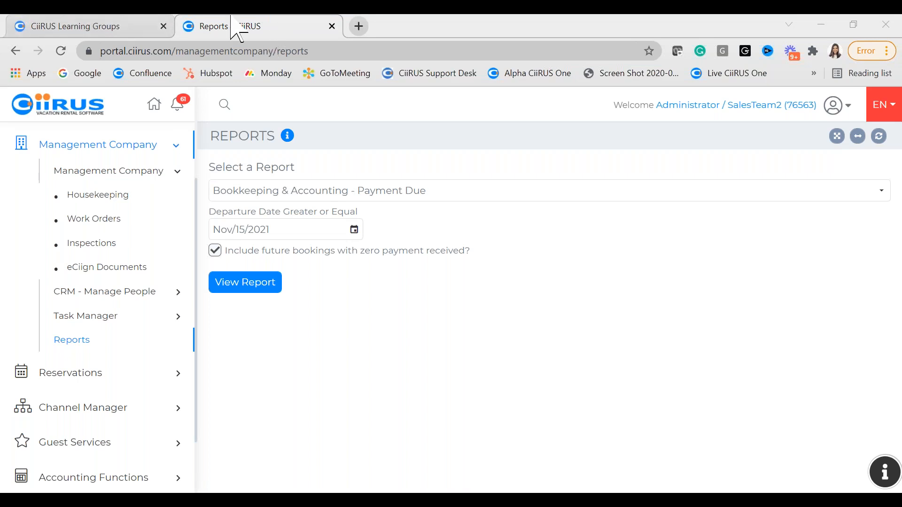
Close the Reports page and look through the upcoming sessions on the CiiRUS Learning Groups page, down to the Refresher Sessions.
{"action": "left_click", "coordinate": [332, 27]}
{"action": "scroll", "coordinate": [263, 375], "scroll_direction": "down", "scroll_amount": 12}
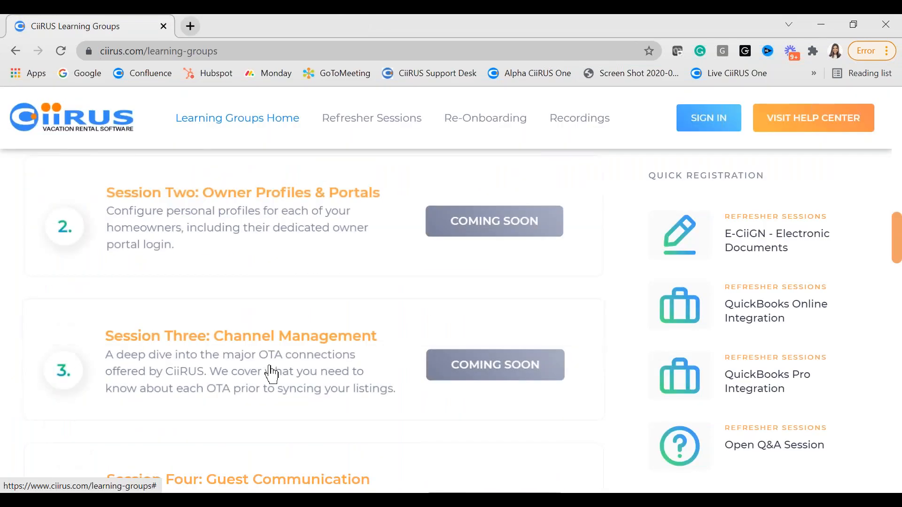
{"action": "scroll", "coordinate": [249, 376], "scroll_direction": "down", "scroll_amount": 9}
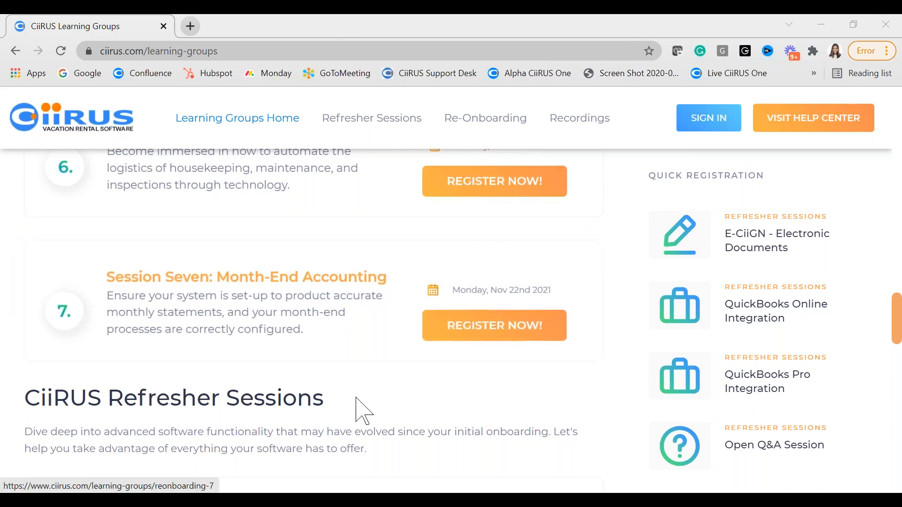
{"action": "scroll", "coordinate": [347, 408], "scroll_direction": "up", "scroll_amount": 6}
{"action": "scroll", "coordinate": [343, 408], "scroll_direction": "down", "scroll_amount": 9}
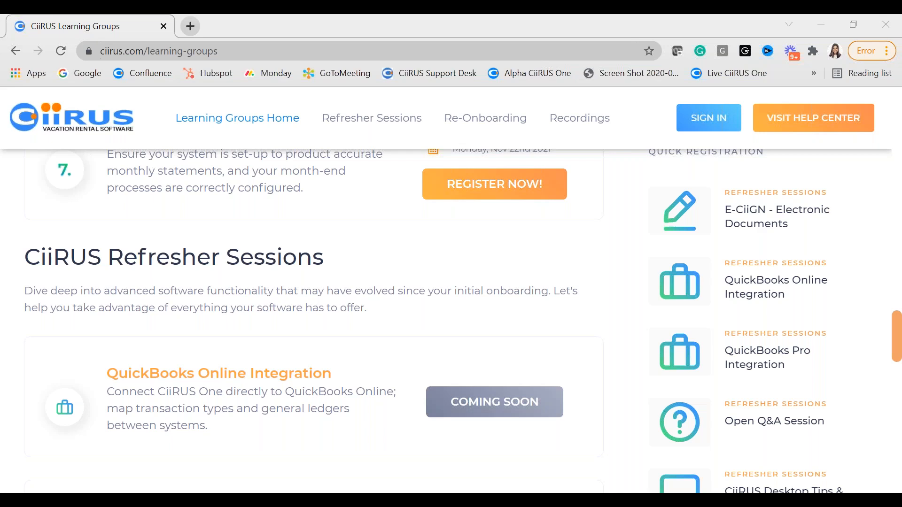
{"action": "scroll", "coordinate": [412, 332], "scroll_direction": "up", "scroll_amount": 3}
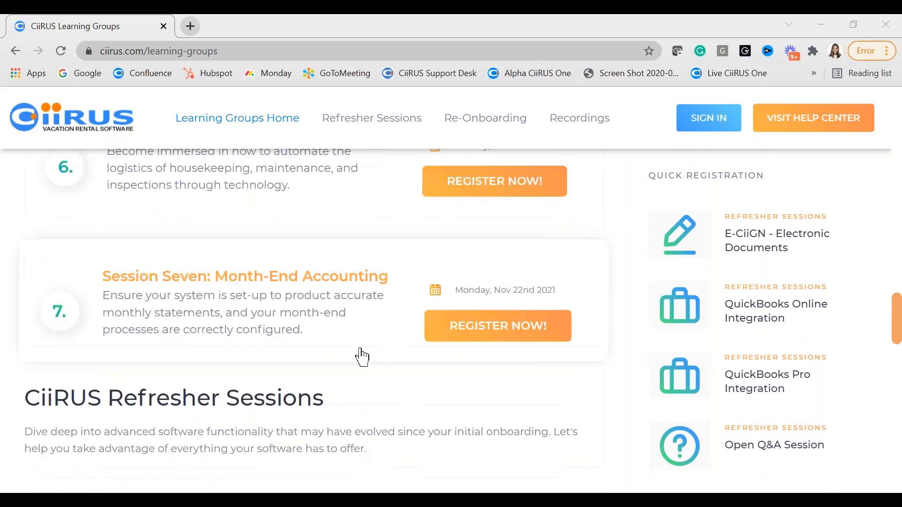